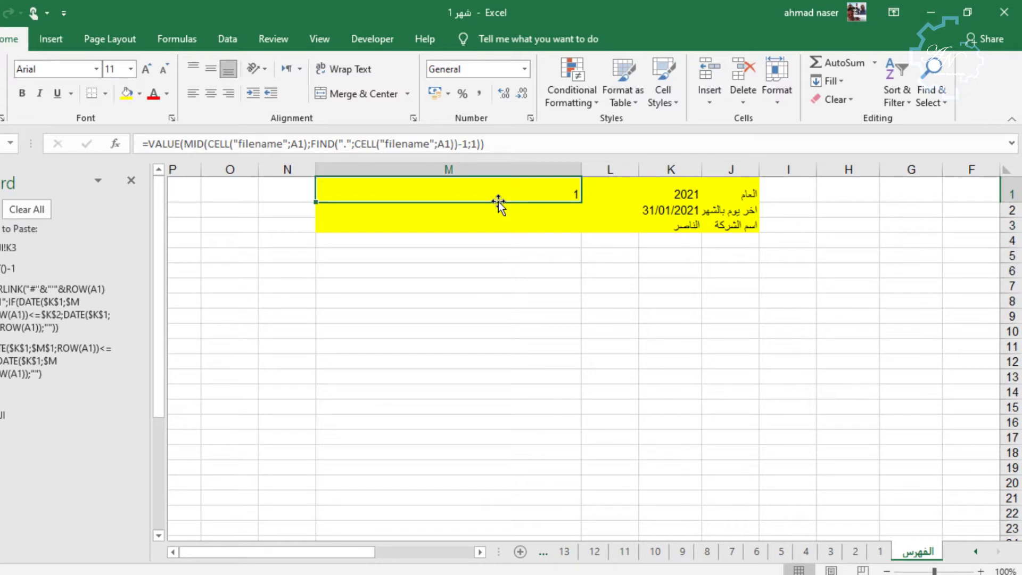
# Step: Put =LEN(M1) in M2 so it returns 1, then begin a CELL formula in M2
pyautogui.click(497, 215)
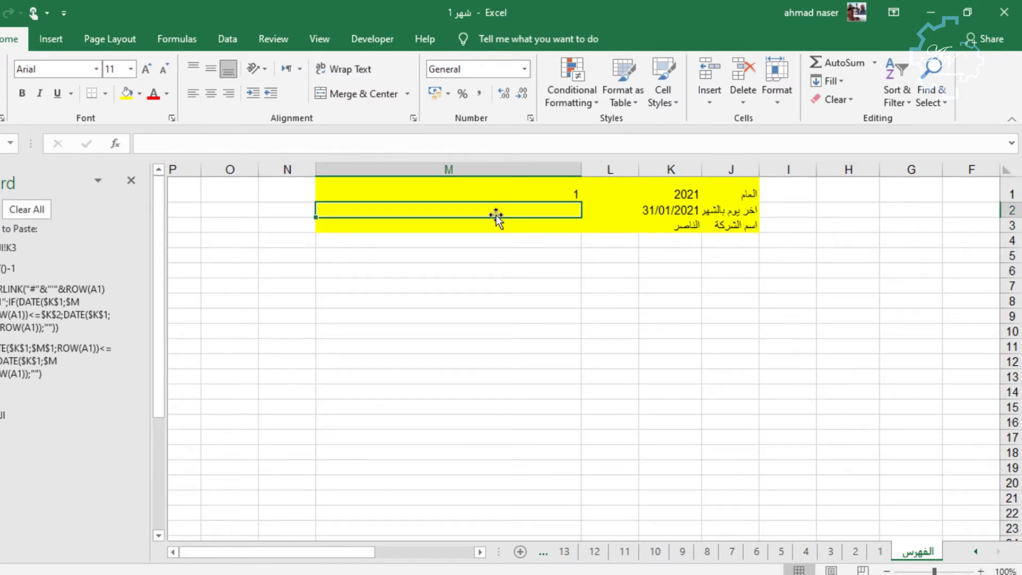
pyautogui.write('=len')
pyautogui.press('Tab')
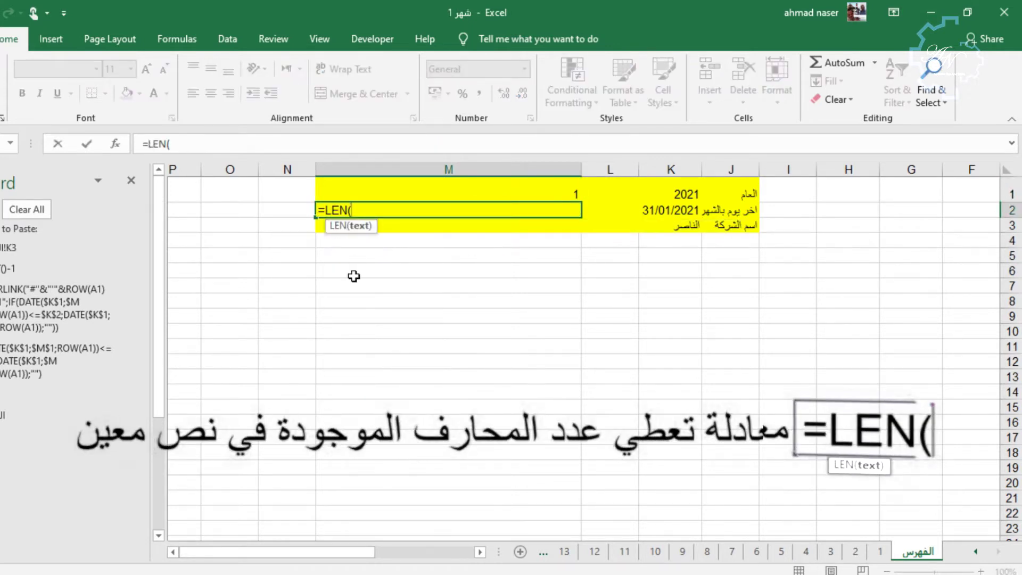
pyautogui.click(439, 187)
pyautogui.press('Return')
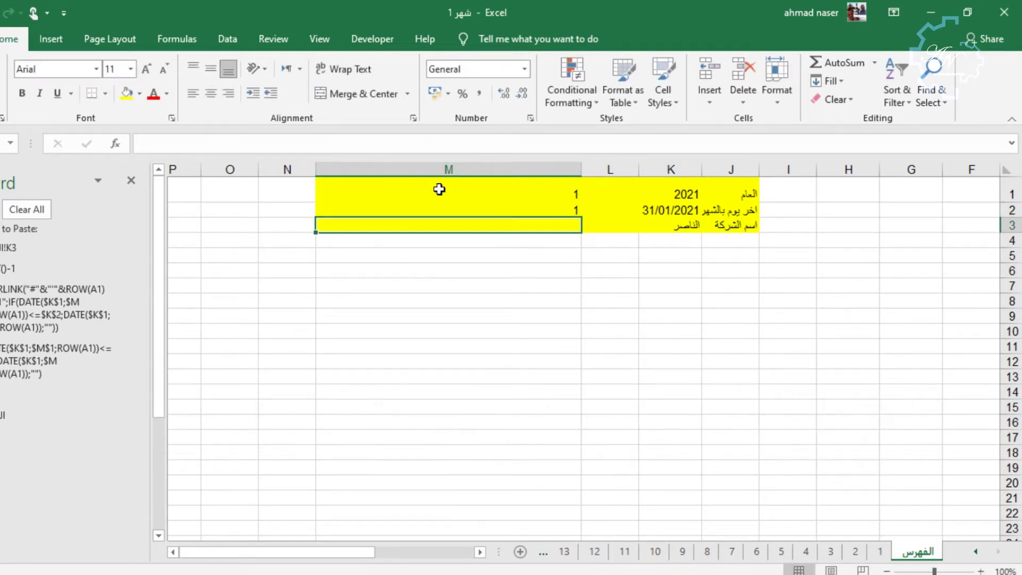
pyautogui.click(453, 206)
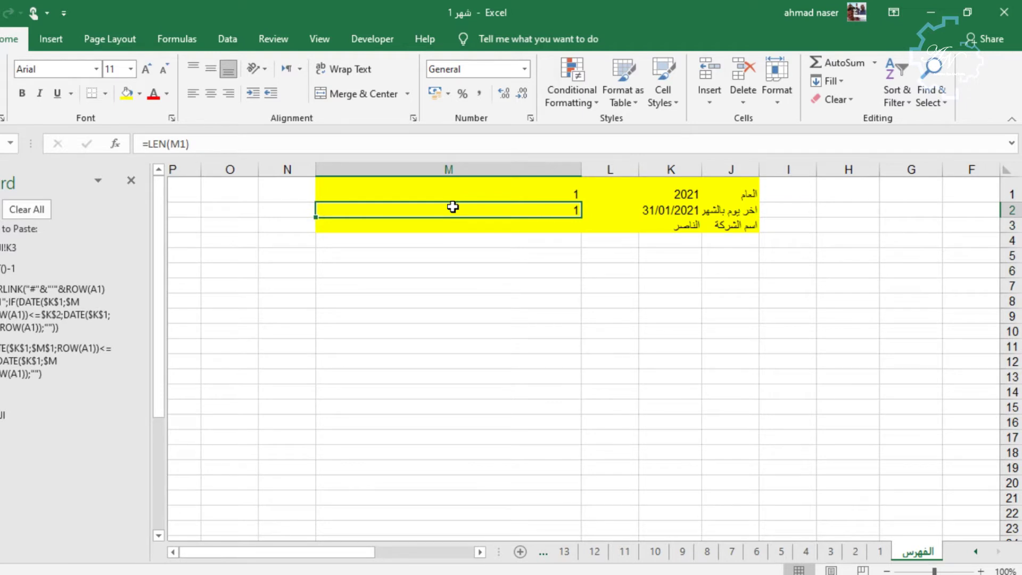
pyautogui.write('=c')
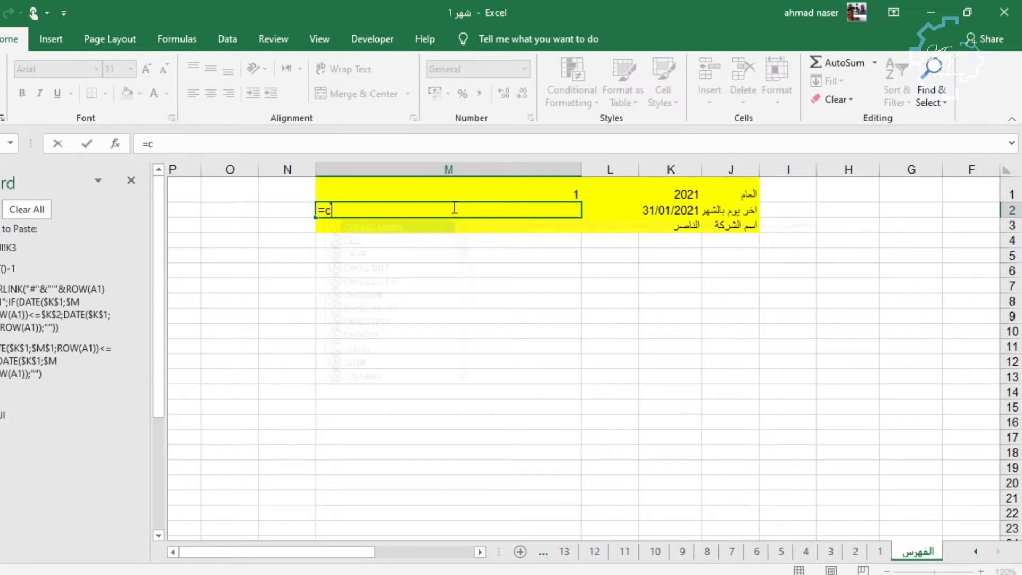
pyautogui.write('e')
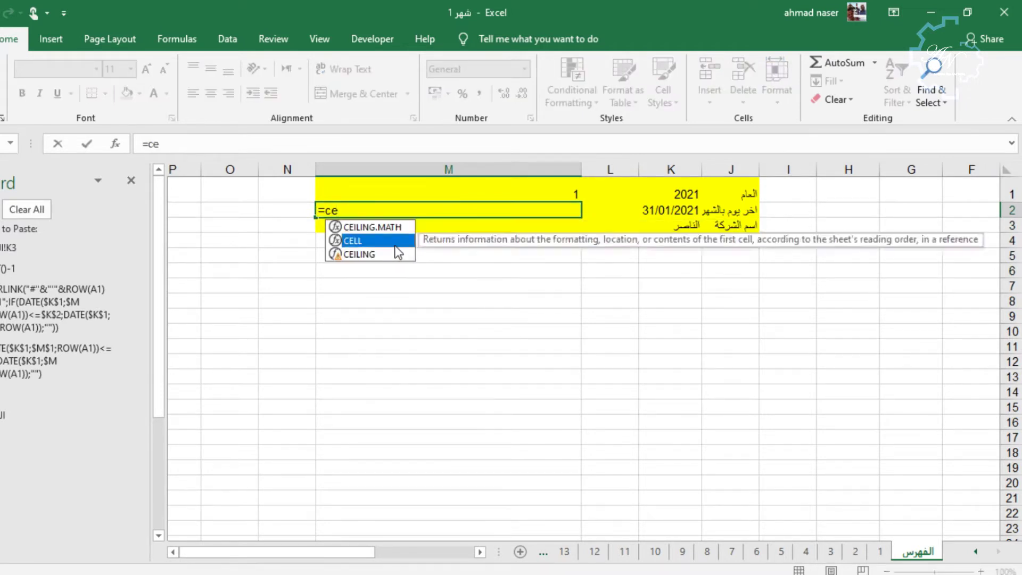
# Step: Make M2 show the workbook's full path with =CELL("filename";A1)
pyautogui.doubleClick(396, 244)
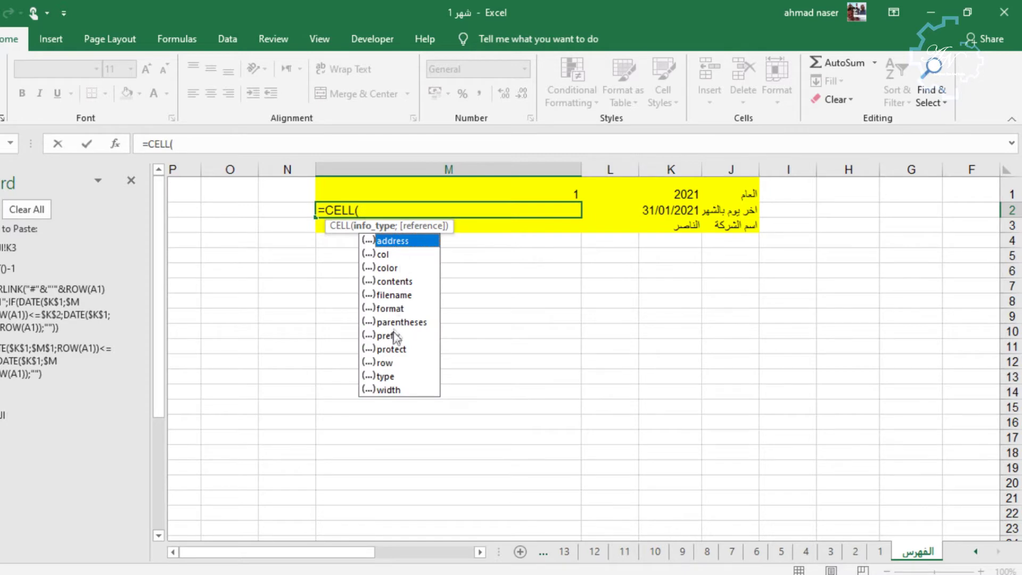
pyautogui.click(406, 297)
pyautogui.doubleClick(403, 296)
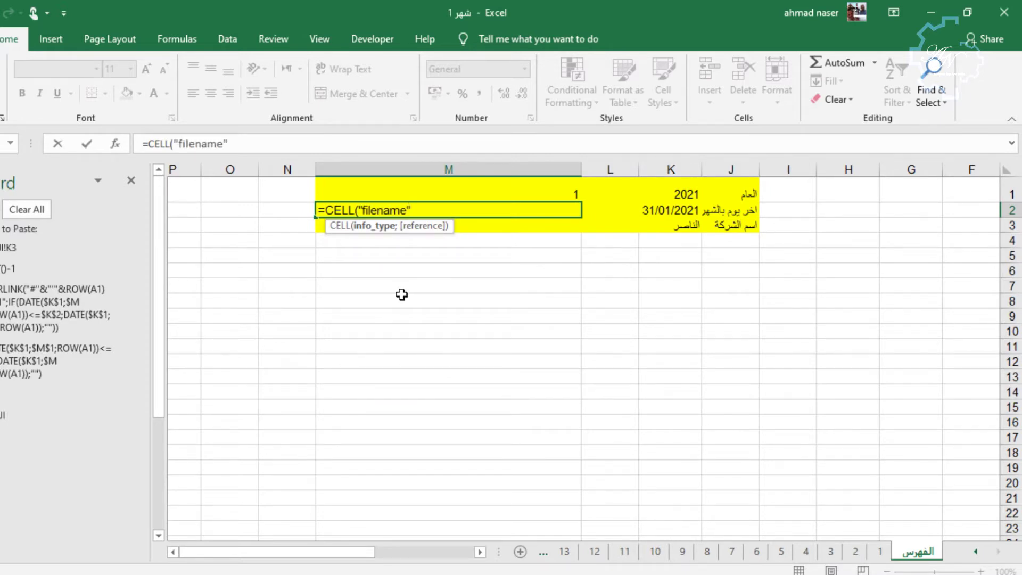
pyautogui.write(';a1)')
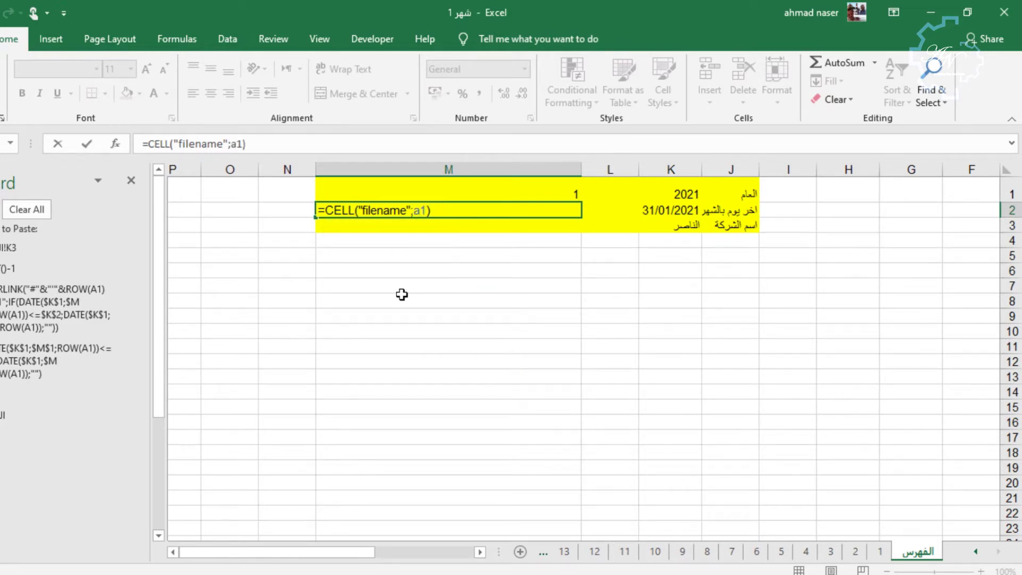
pyautogui.press('Return')
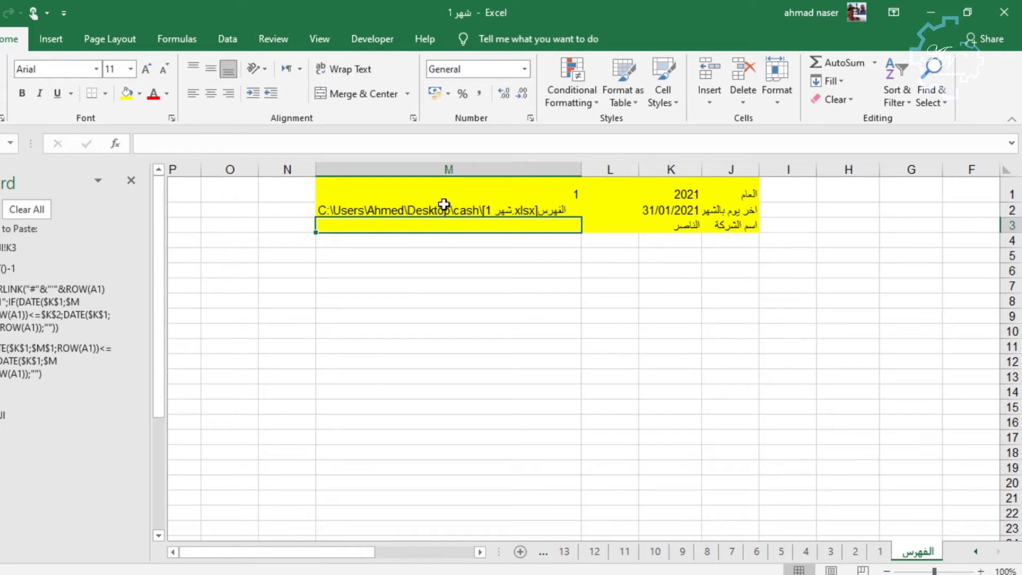
pyautogui.click(444, 205)
# Step: Enter =LEN(M2) in M3 to count the path's characters
pyautogui.click(433, 225)
pyautogui.write('=le')
pyautogui.doubleClick(359, 254)
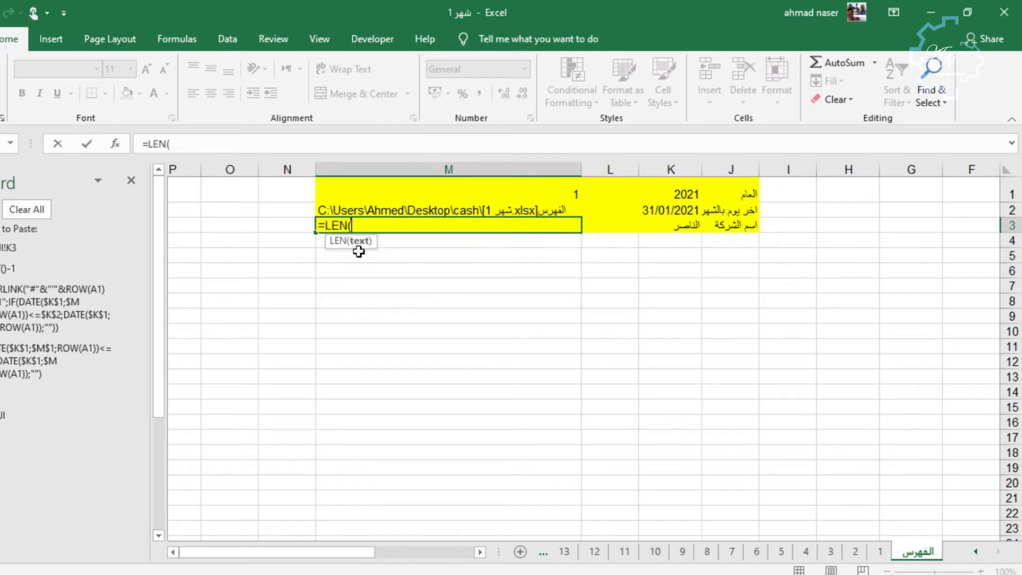
pyautogui.click(400, 210)
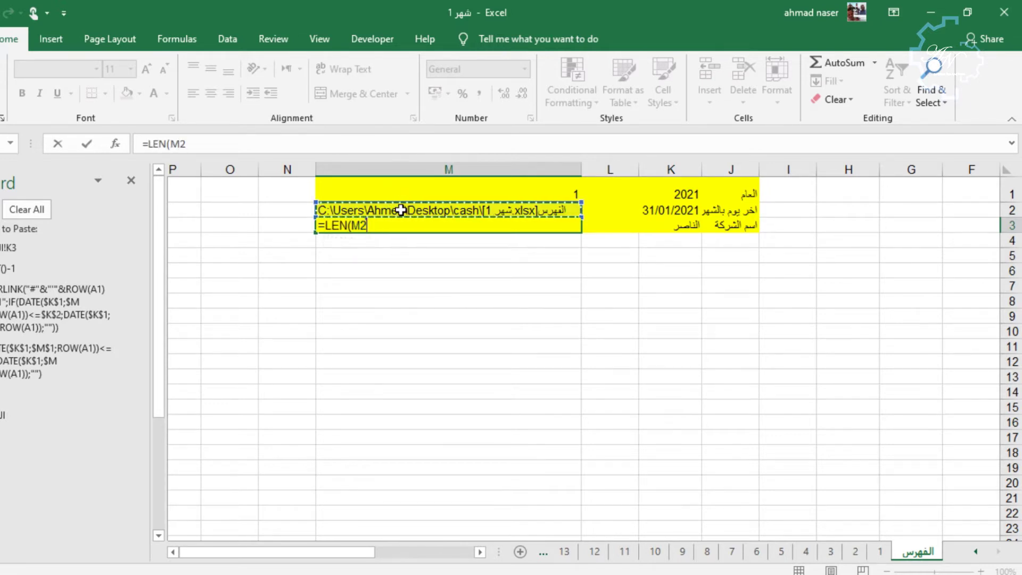
pyautogui.press('Return')
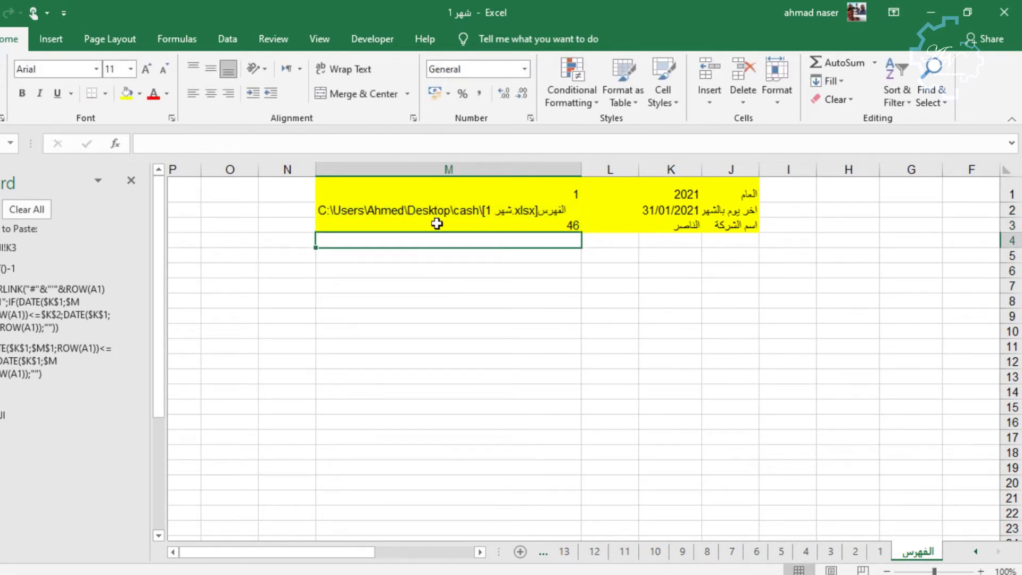
# Step: With M3 showing 46, save the workbook as macro-free and close it
pyautogui.click(437, 224)
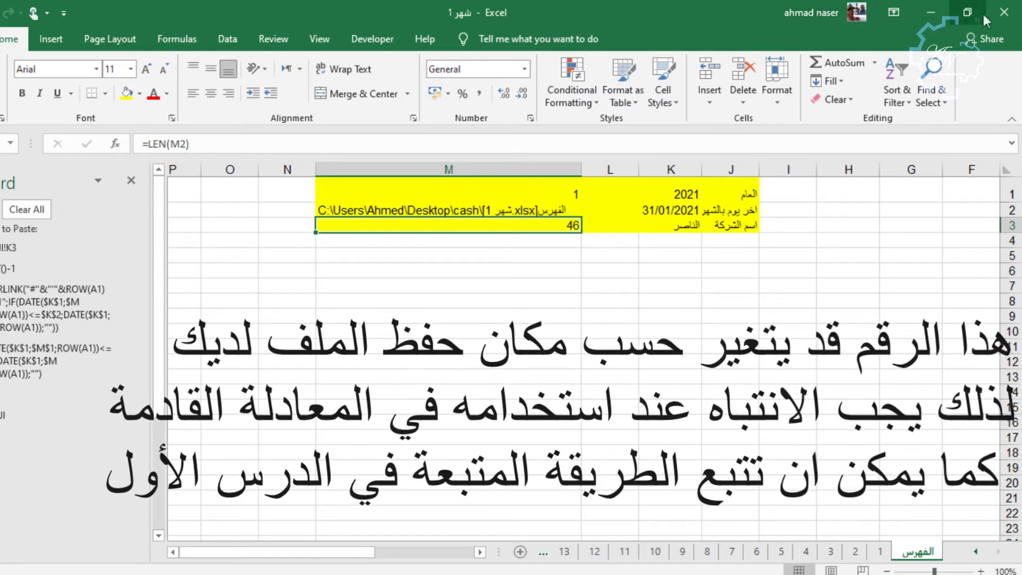
pyautogui.click(1004, 13)
pyautogui.click(424, 318)
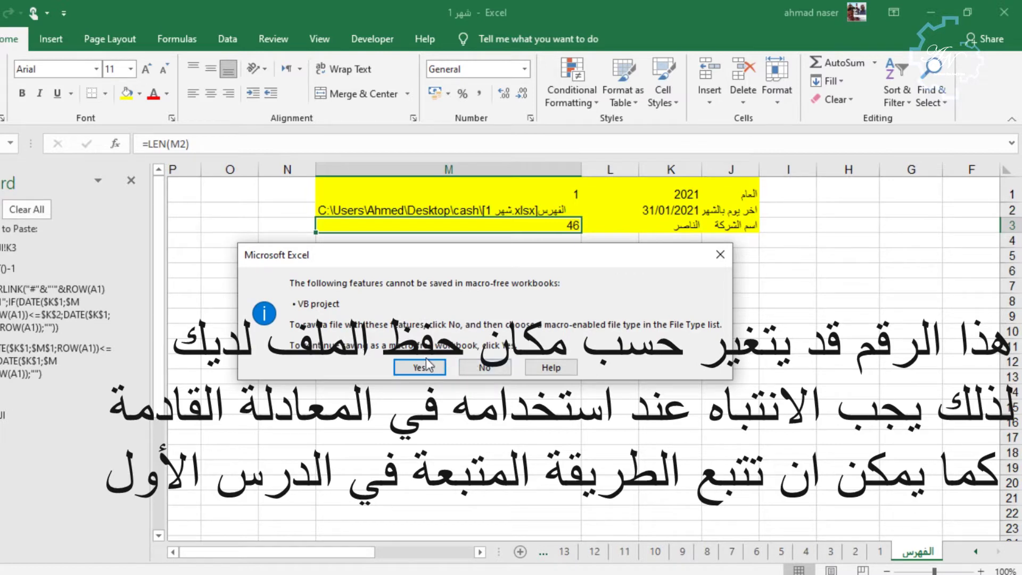
pyautogui.click(420, 367)
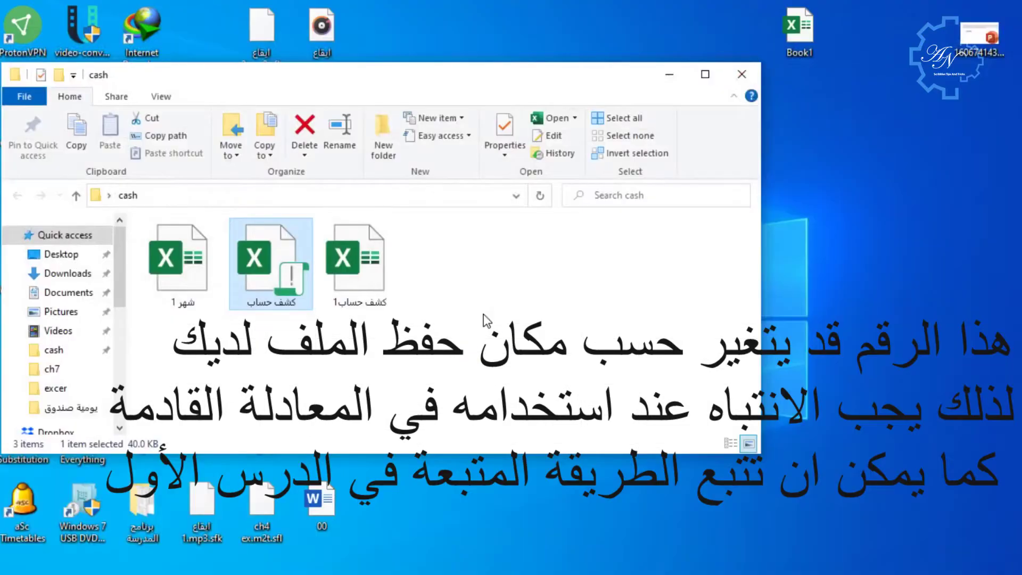
# Step: Rename the workbook file شهر 1 to شهر 12 in File Explorer
pyautogui.click(184, 276)
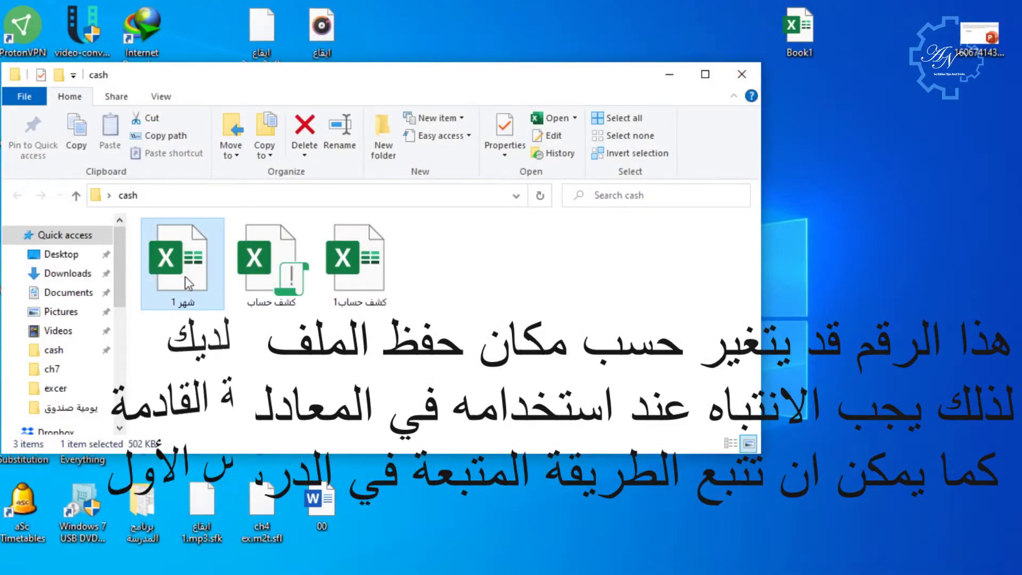
pyautogui.rightClick(184, 276)
pyautogui.click(129, 543)
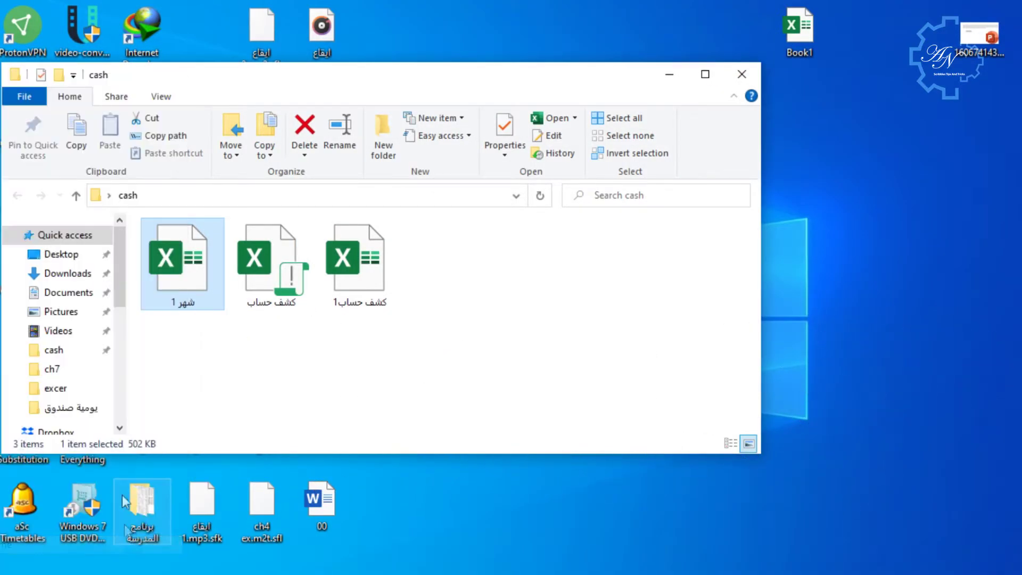
pyautogui.click(177, 299)
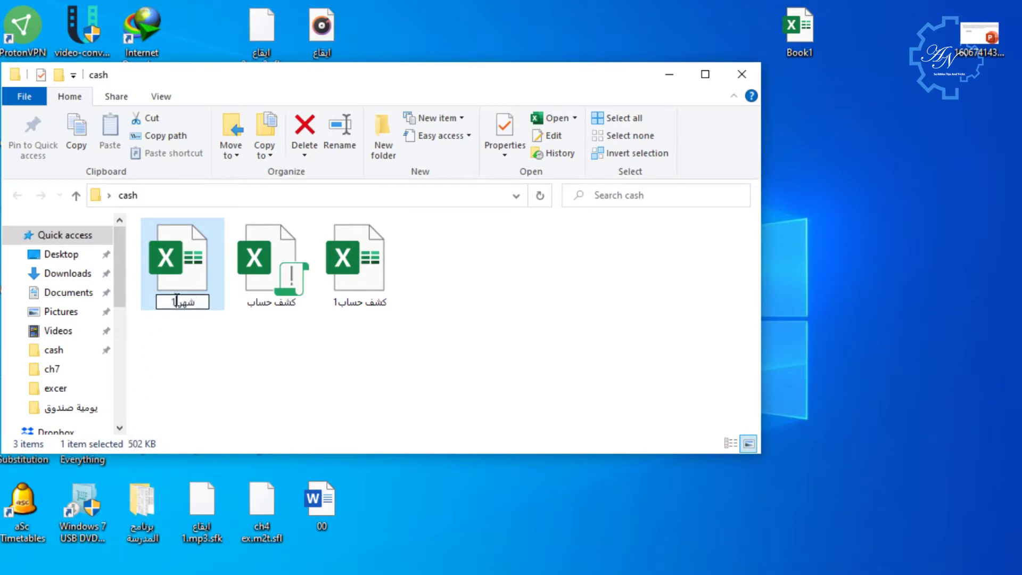
pyautogui.press('Return')
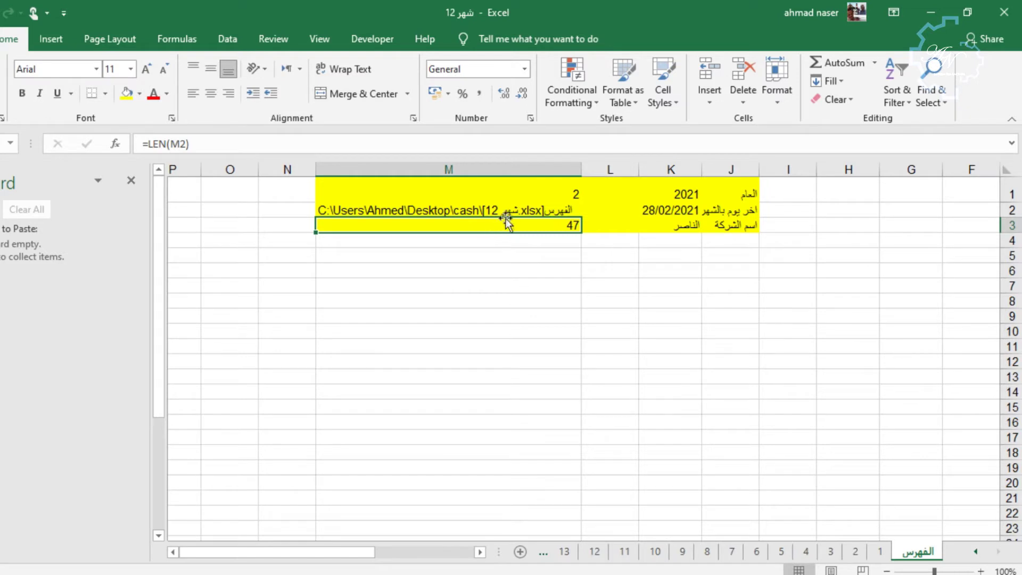
# Step: Cut M1's VALUE(MID(...)) month formula to the clipboard, leaving M1 empty
pyautogui.click(535, 195)
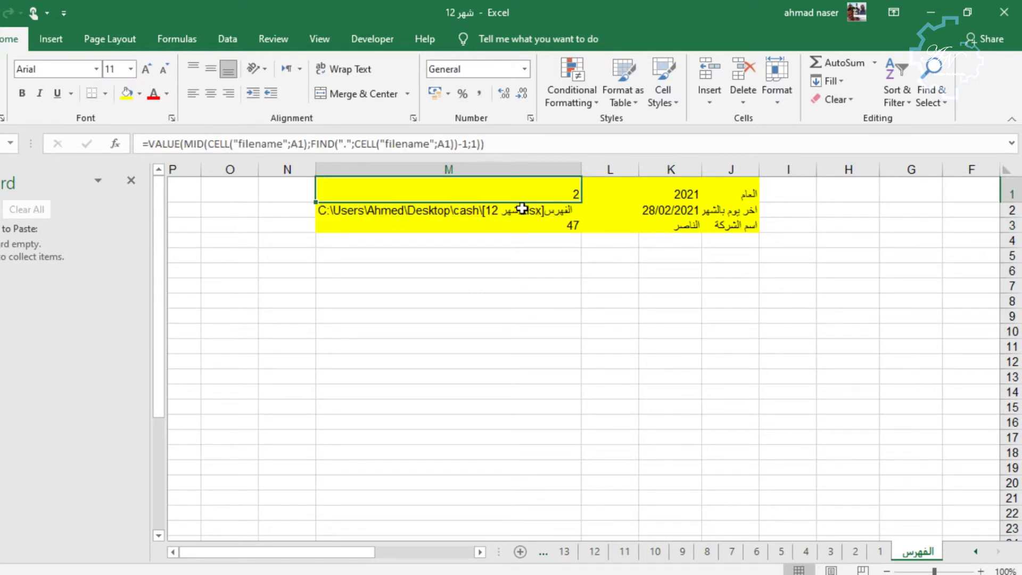
pyautogui.click(522, 208)
pyautogui.click(535, 195)
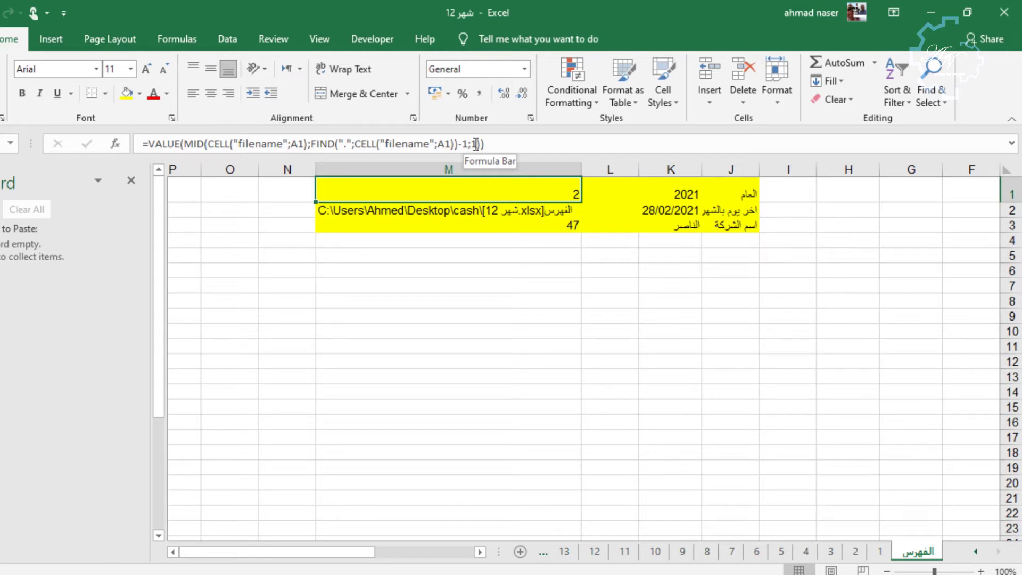
pyautogui.click(491, 144)
pyautogui.click(160, 143)
pyautogui.moveTo(486, 143); pyautogui.dragTo(141, 143)
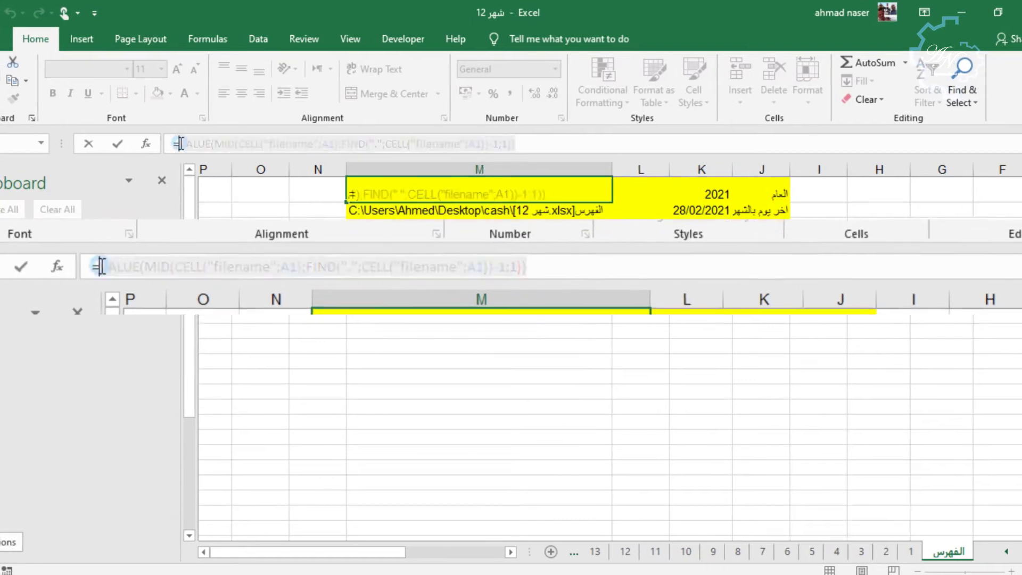
pyautogui.hotkey('ctrl', 'x')
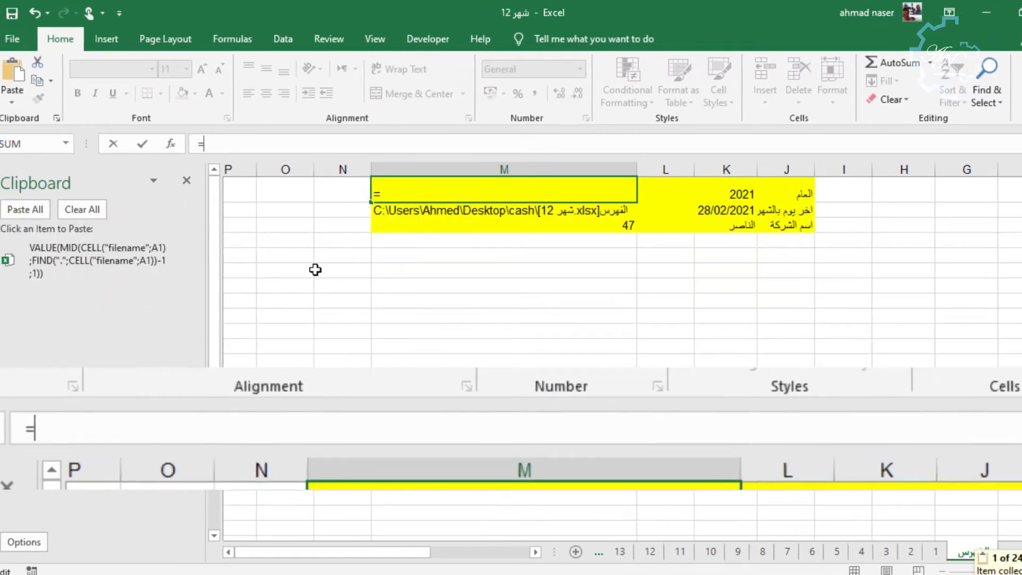
pyautogui.press('BackSpace')
pyautogui.press('Return')
# Step: Copy M2's CELL("filename";A1) formula text and start a new IF formula in M1
pyautogui.moveTo(305, 144); pyautogui.dragTo(209, 144)
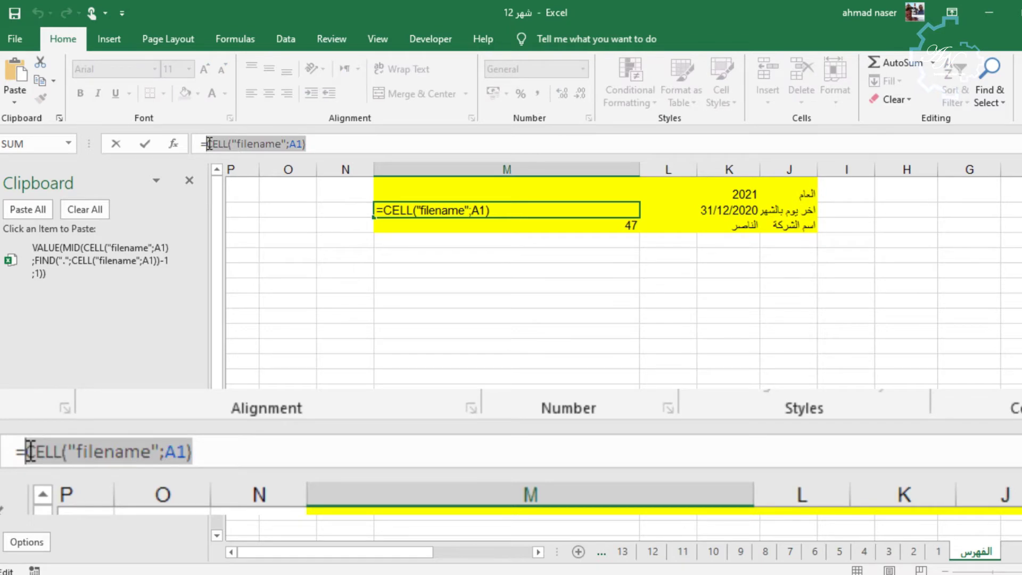
pyautogui.hotkey('ctrl', 'c')
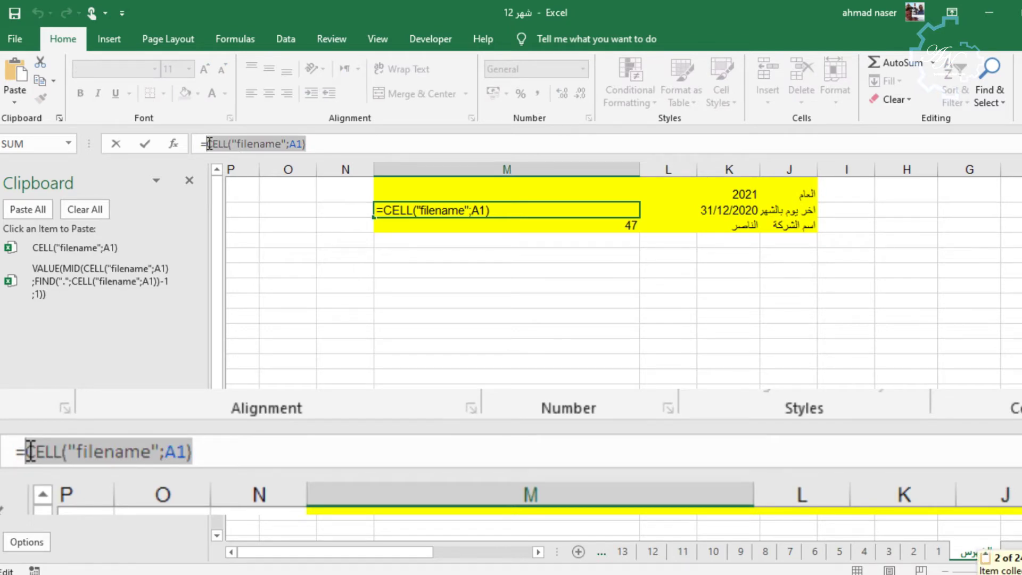
pyautogui.press('Return')
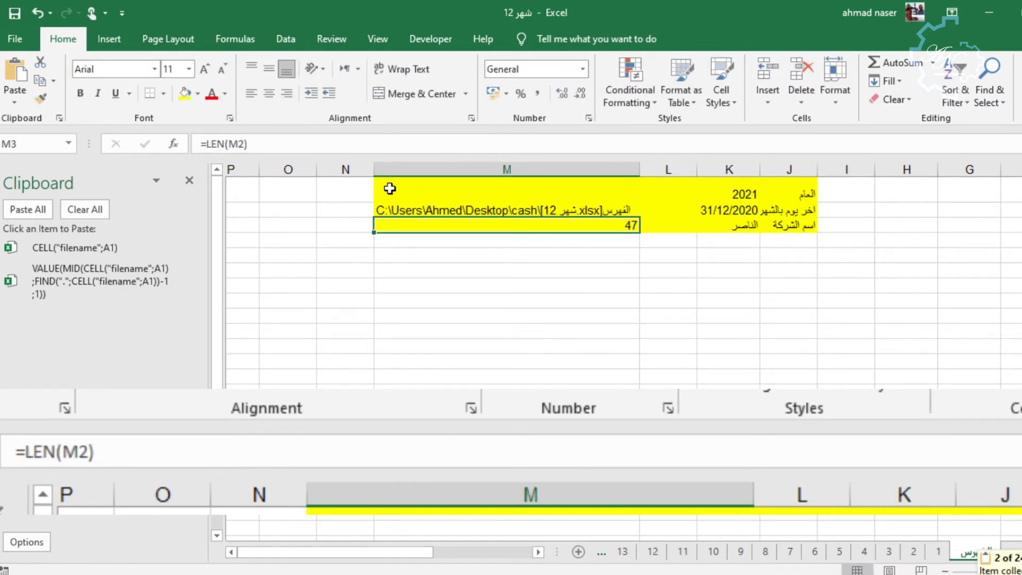
pyautogui.click(390, 188)
pyautogui.click(326, 142)
pyautogui.write('=')
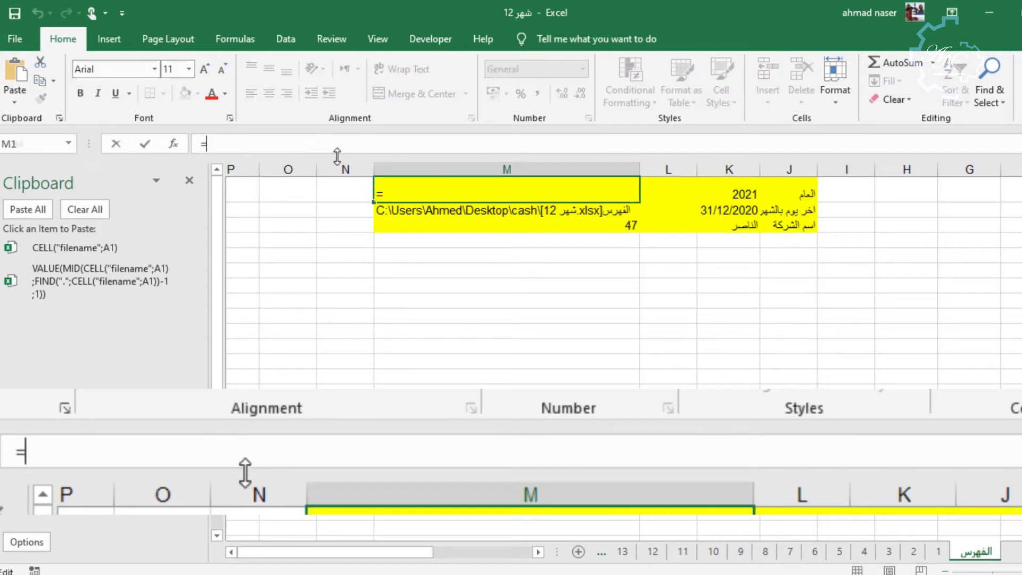
pyautogui.write('if')
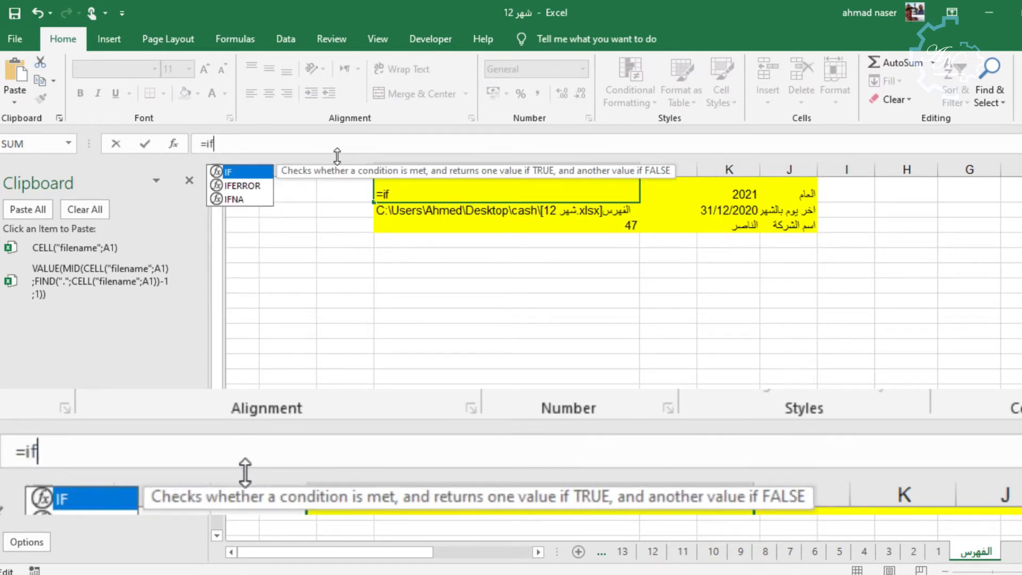
# Step: Begin M1's formula as =IF(LEN(CELL("filename";A1))=47; using the clipboard item
pyautogui.doubleClick(257, 173)
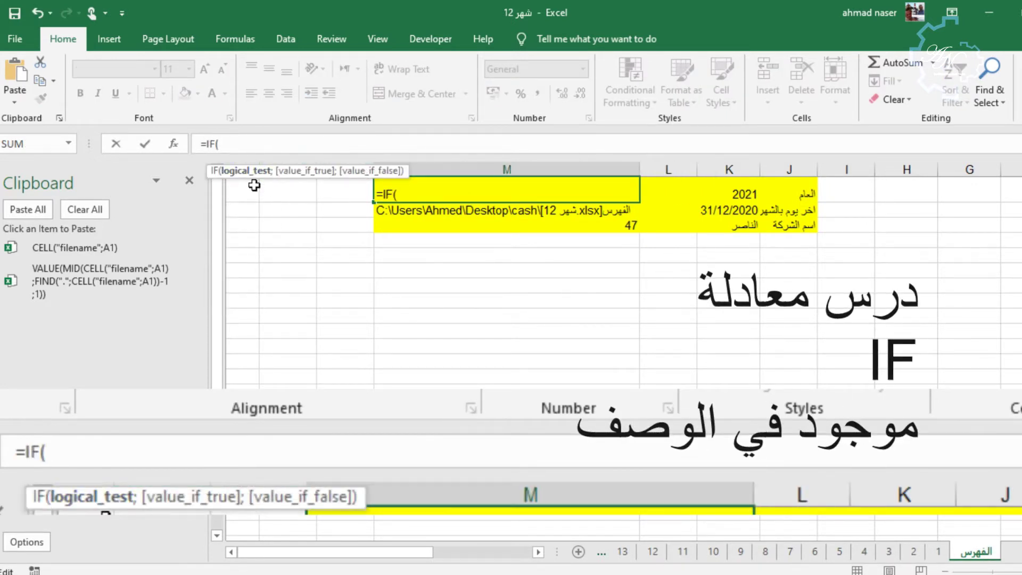
pyautogui.write('len')
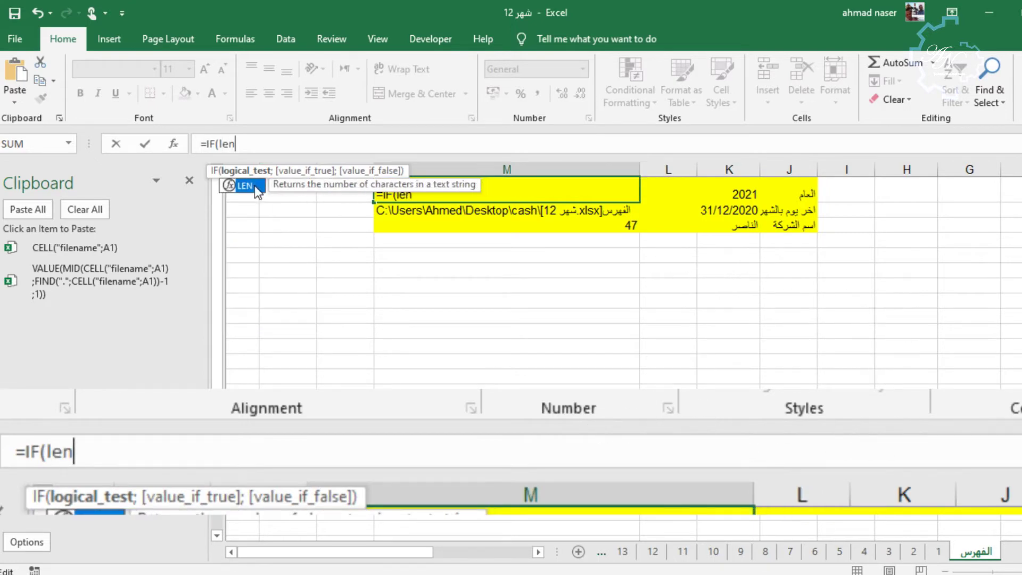
pyautogui.doubleClick(255, 186)
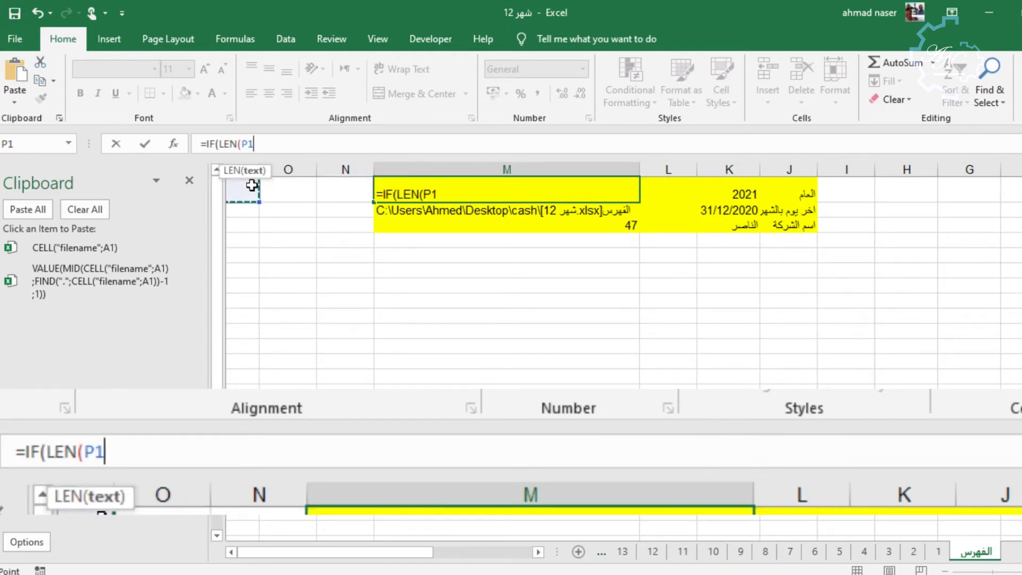
pyautogui.press('BackSpace')
pyautogui.press('BackSpace')
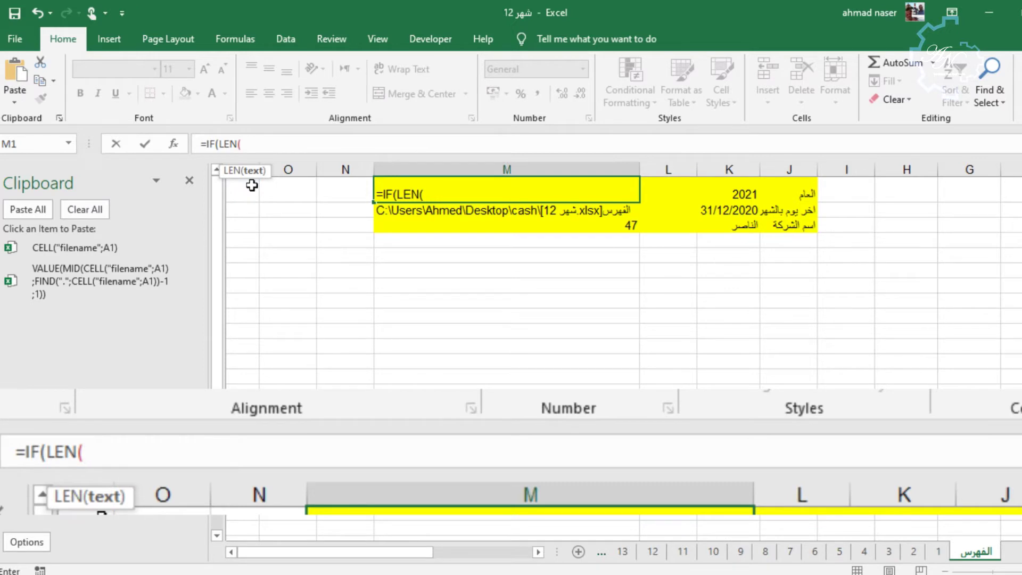
pyautogui.click(107, 251)
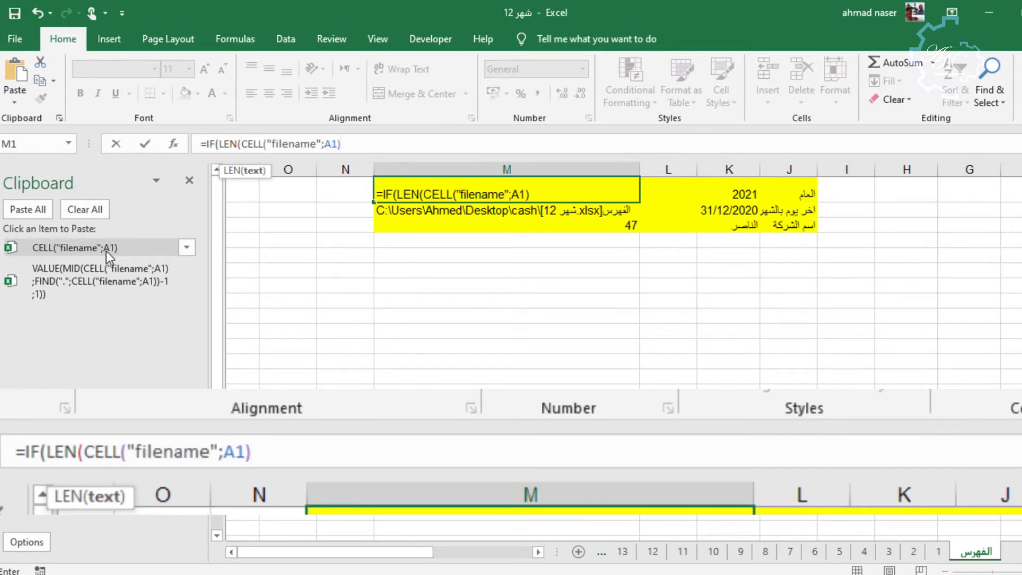
pyautogui.write('=')
pyautogui.write('47')
pyautogui.write(';')
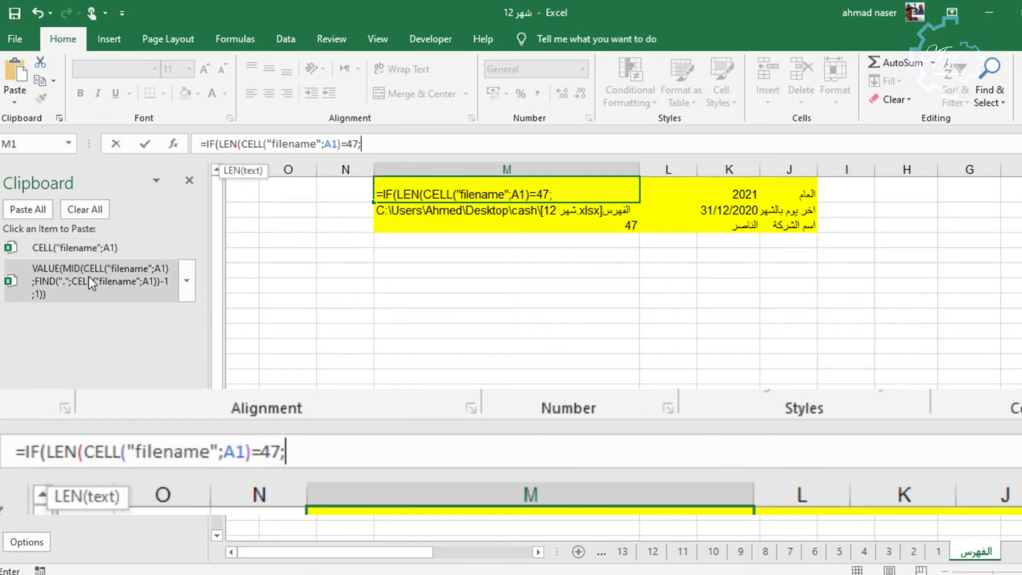
# Step: Add the VALUE(MID) part with -2;2 as the true result and the original -1;1 version as fallback
pyautogui.click(89, 276)
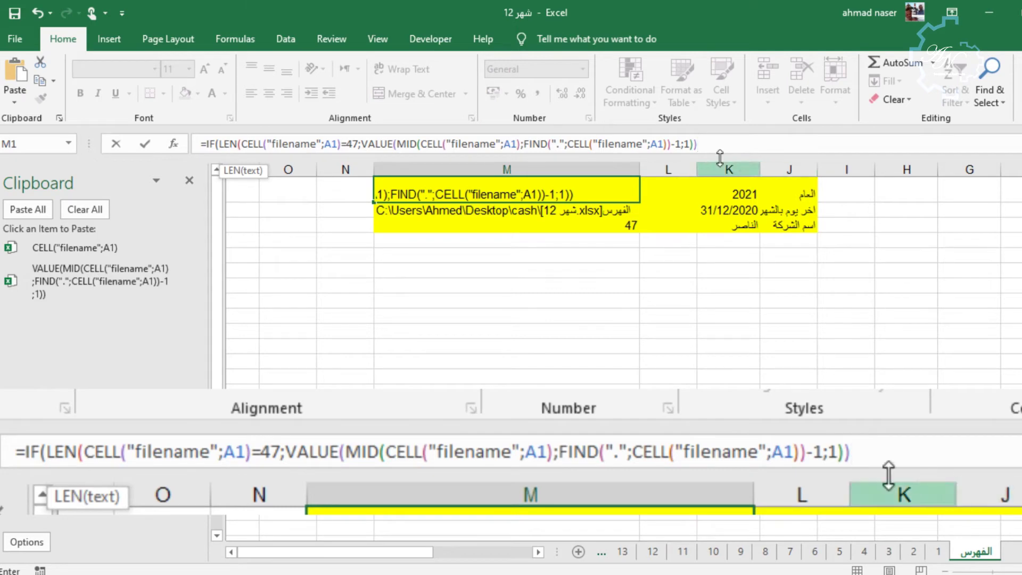
pyautogui.click(678, 144)
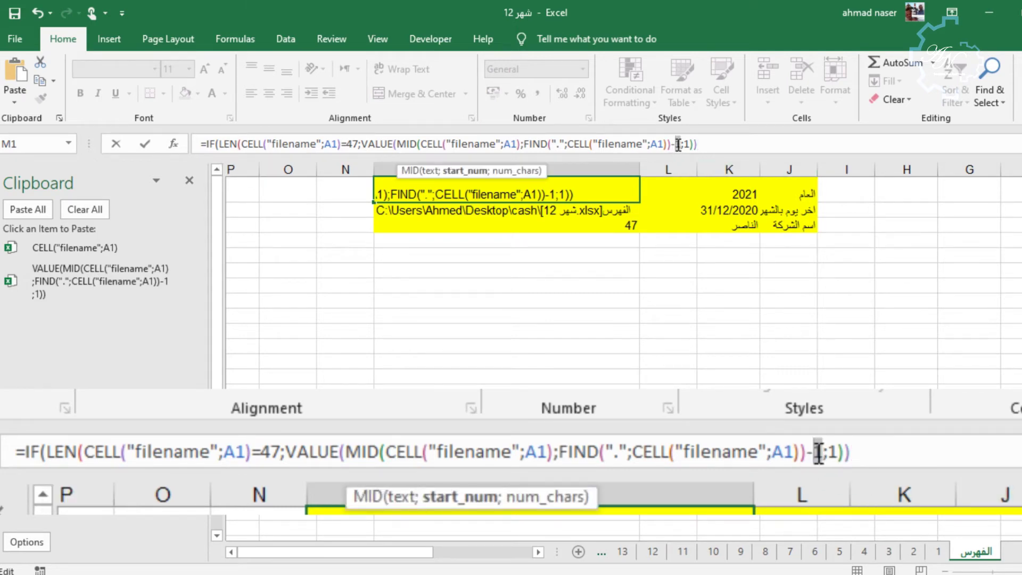
pyautogui.write('2')
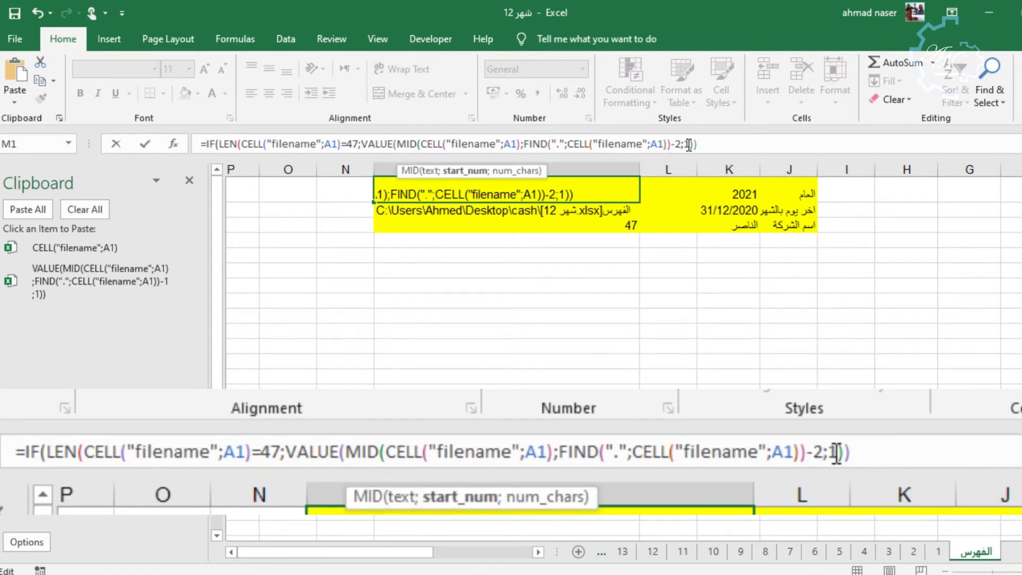
pyautogui.doubleClick(688, 144)
pyautogui.write('2')
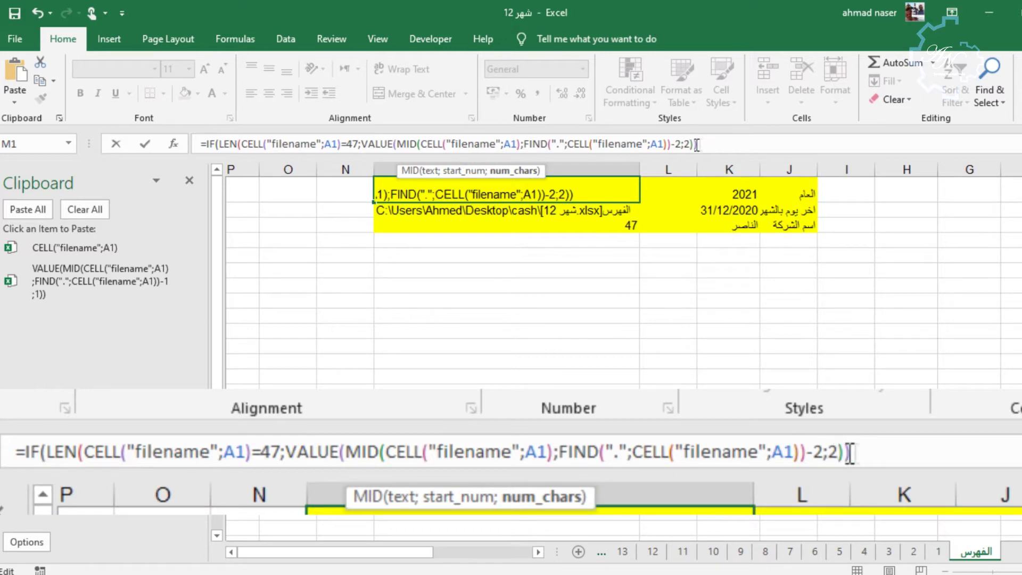
pyautogui.click(706, 143)
pyautogui.write(';')
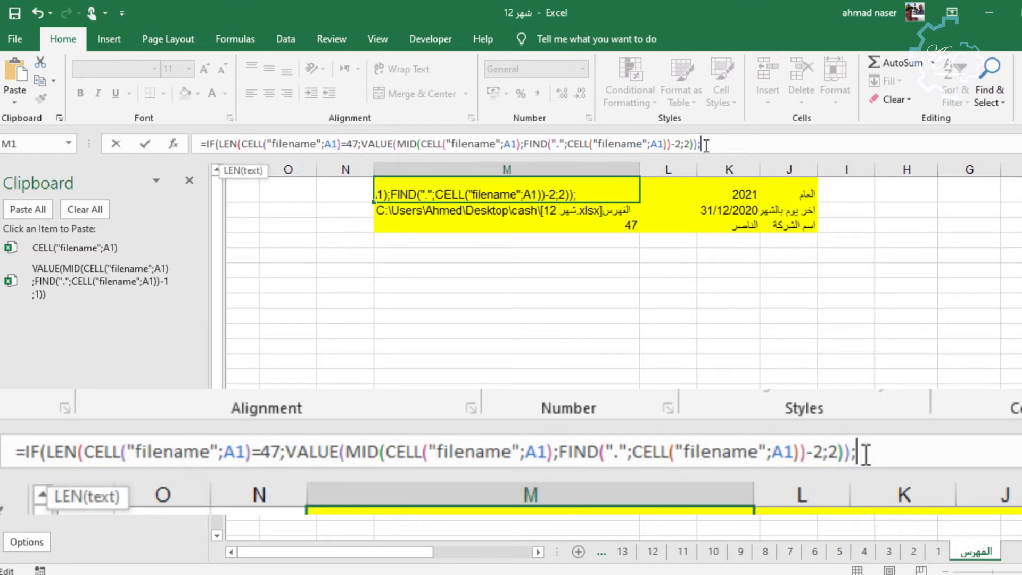
pyautogui.hotkey('ctrl', 'v')
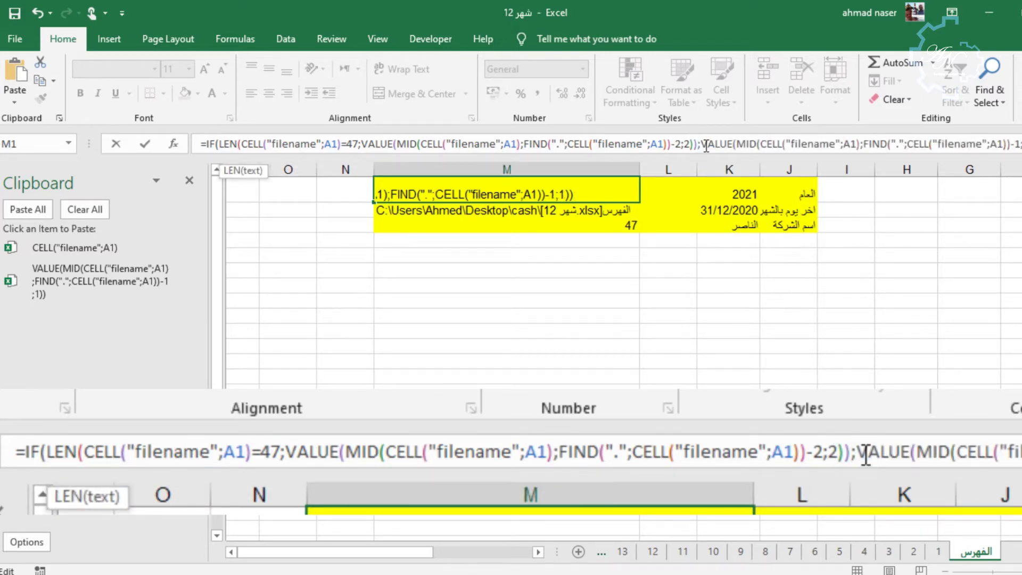
# Step: Add the missing ')' after A1 and accept the correction so M1 returns 12
pyautogui.press('Return')
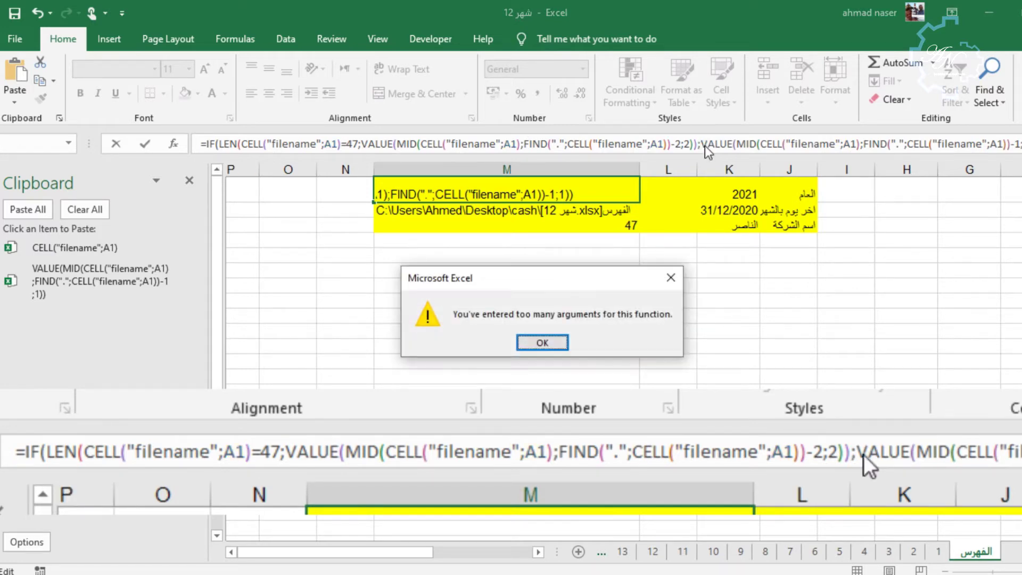
pyautogui.press('Return')
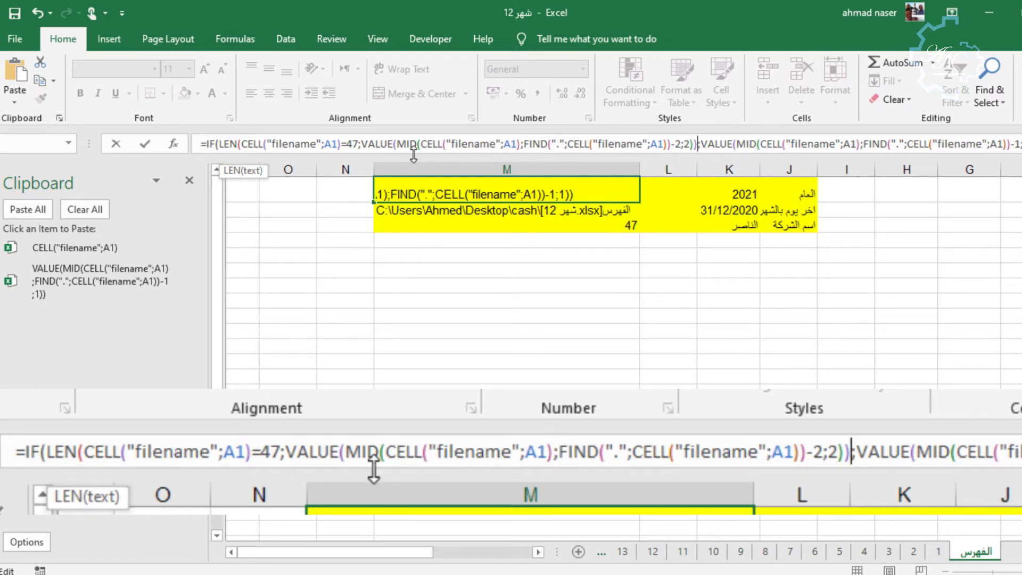
pyautogui.click(343, 150)
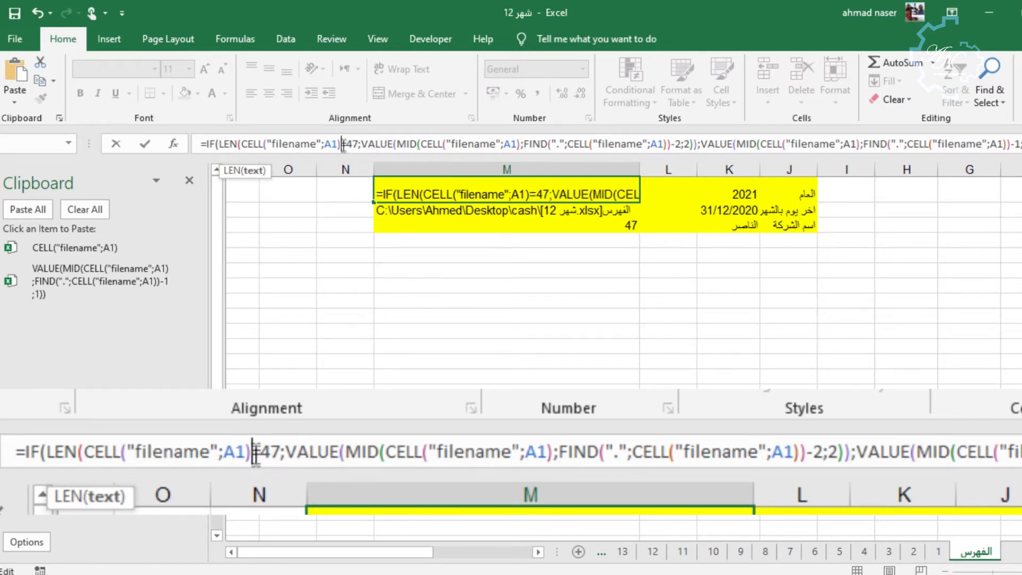
pyautogui.write(')')
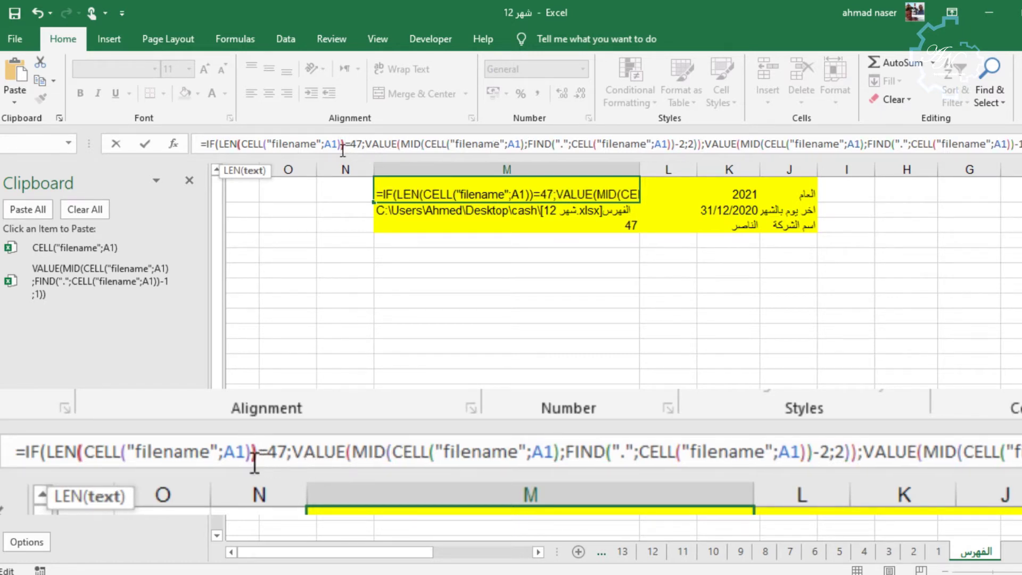
pyautogui.press('Return')
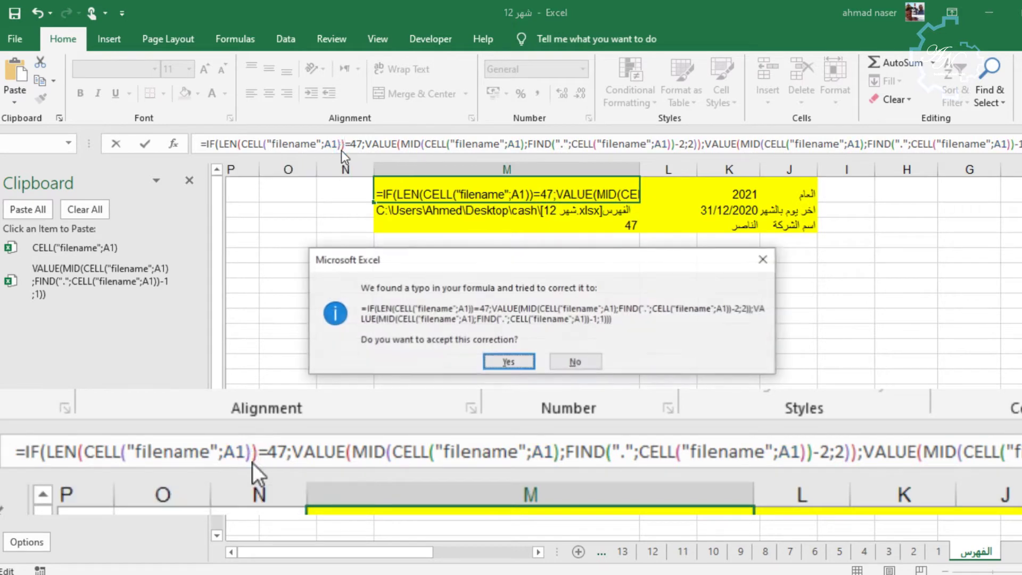
pyautogui.press('Return')
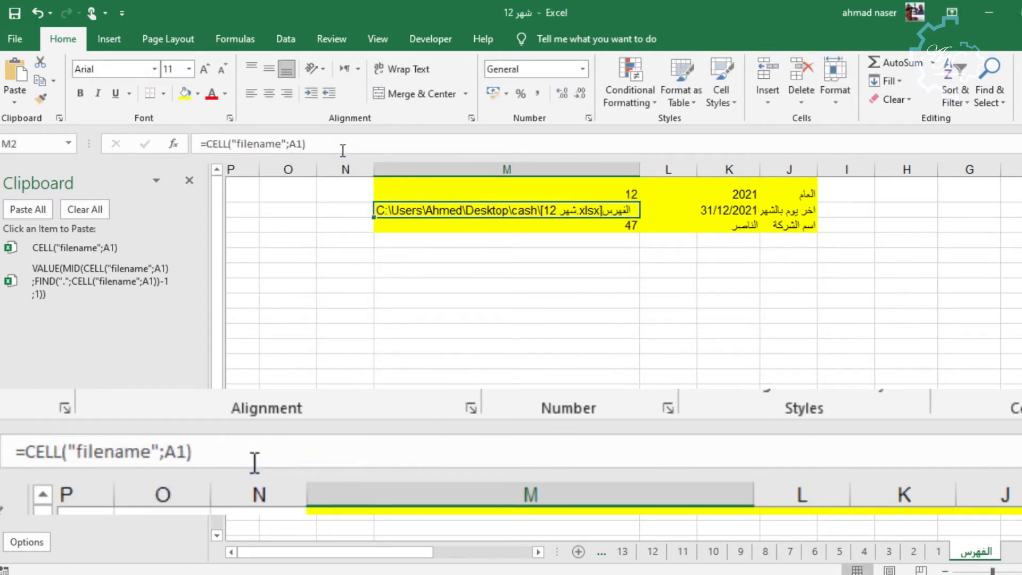
# Step: Check the results in M1 and M3, then save the workbook
pyautogui.click(534, 186)
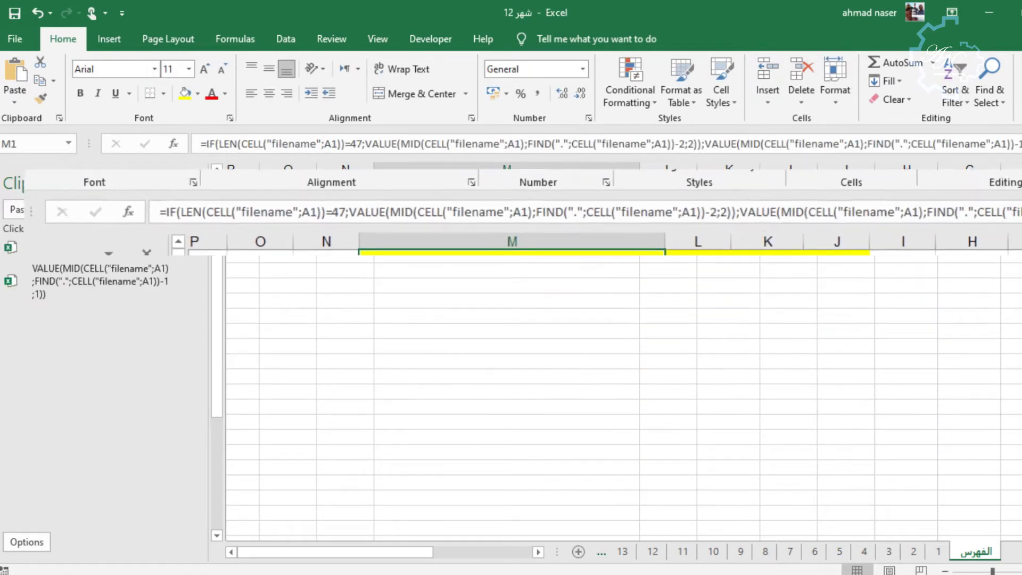
pyautogui.click(528, 227)
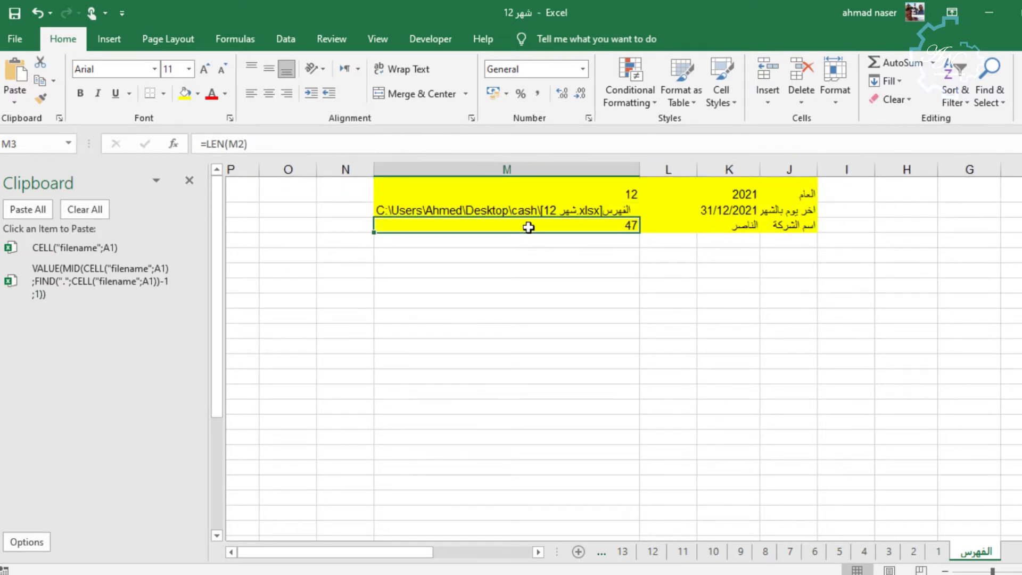
pyautogui.click(13, 12)
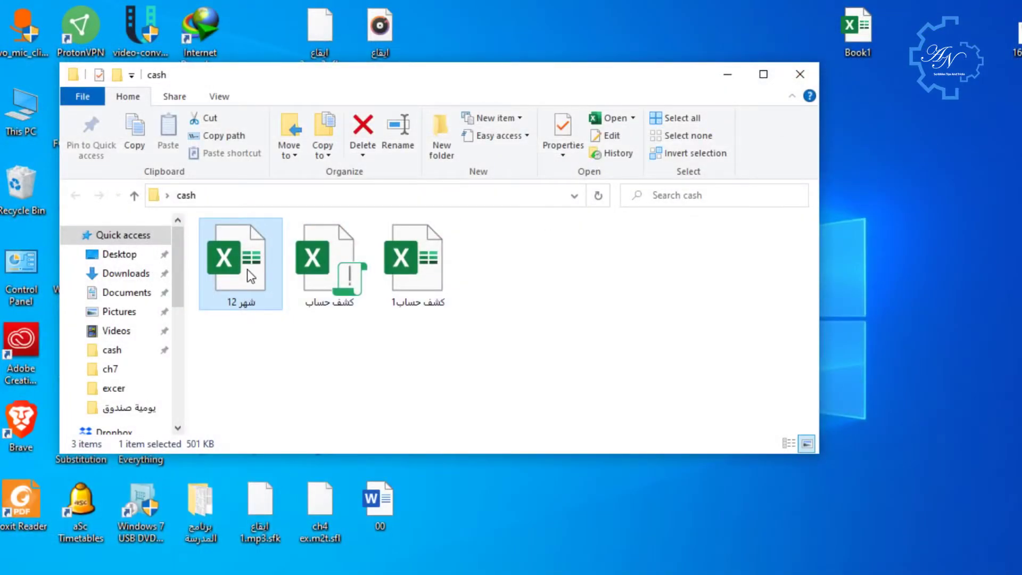
# Step: Rename the workbook file from شهر 12 to شهر 3 in File Explorer
pyautogui.rightClick(248, 269)
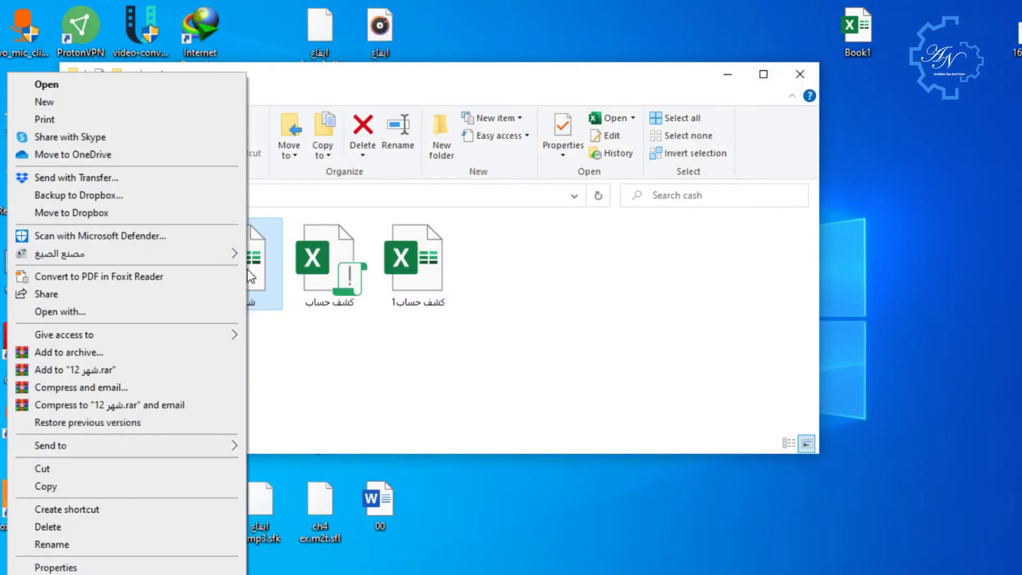
pyautogui.click(148, 543)
pyautogui.click(235, 308)
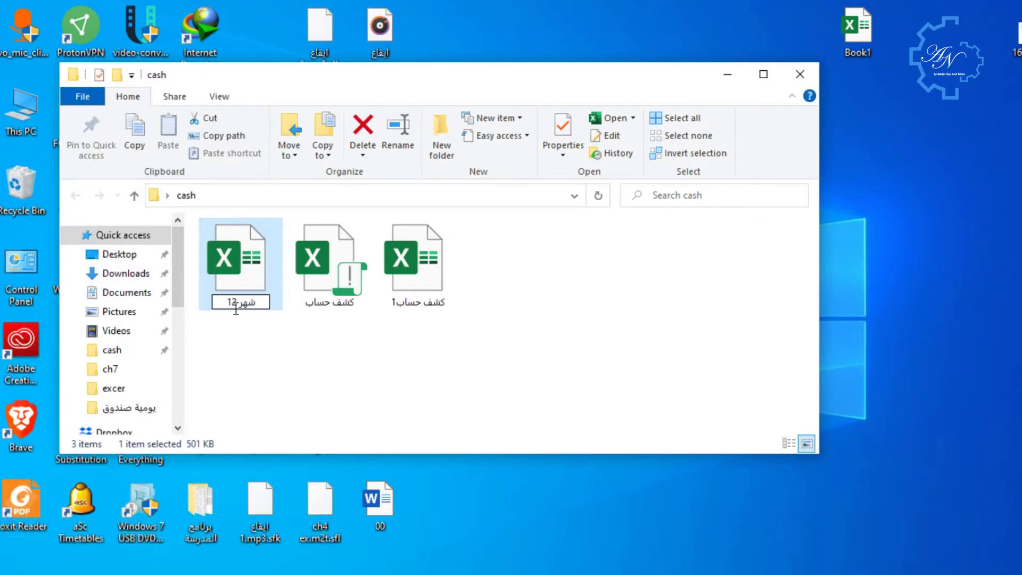
pyautogui.write('3')
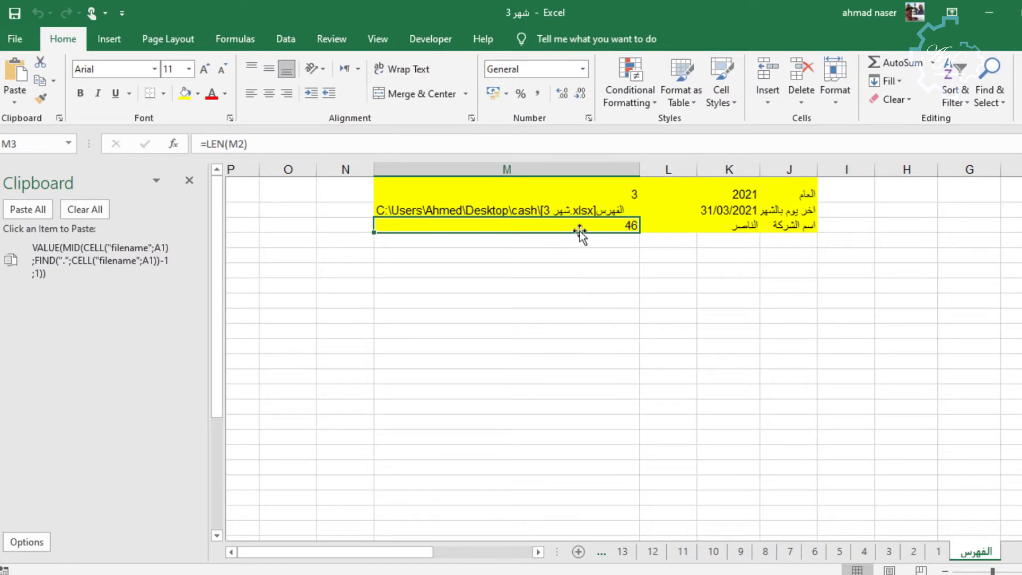
# Step: Confirm M1 shows 3, then ungroup the day sheets
pyautogui.click(581, 191)
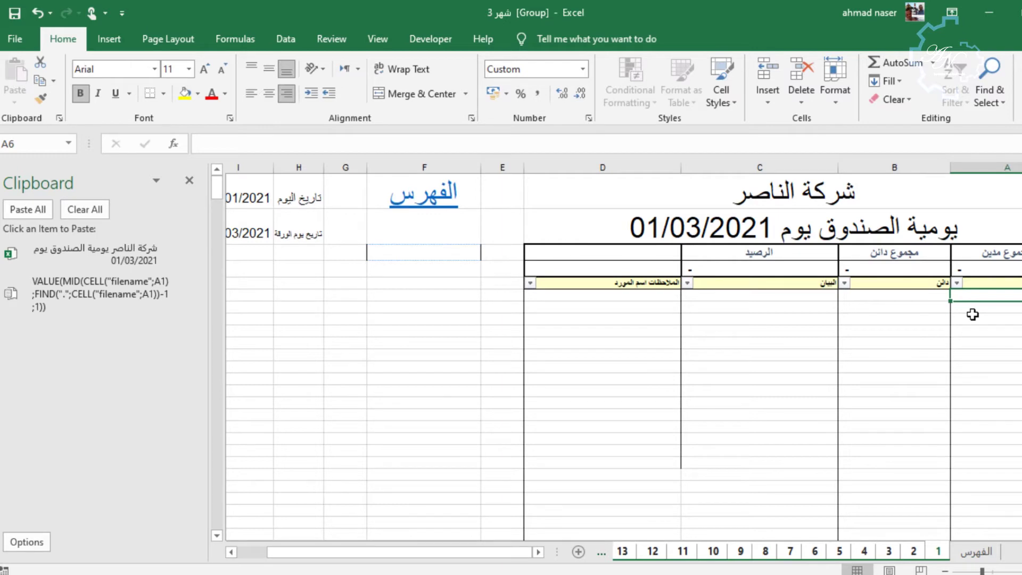
pyautogui.rightClick(944, 548)
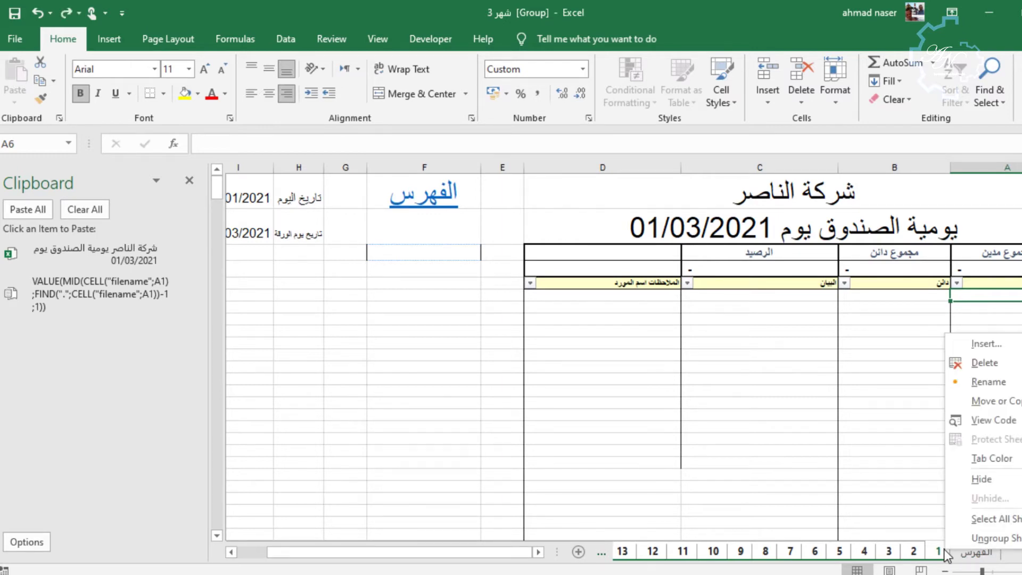
pyautogui.click(984, 538)
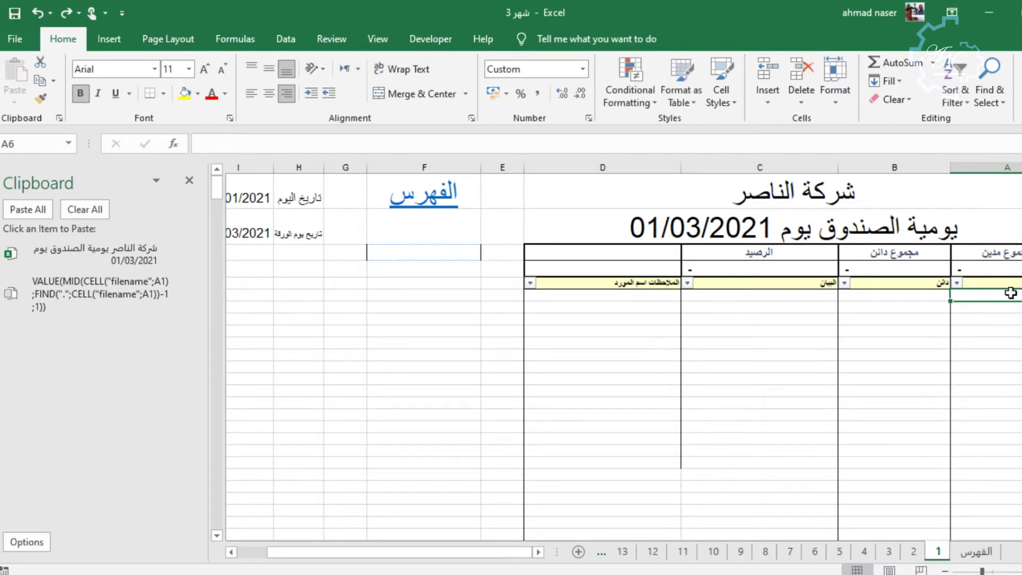
# Step: On sheet 1, enter 150,000 in A6 with the description مدور من الفترة السابقة in C6
pyautogui.write('150000')
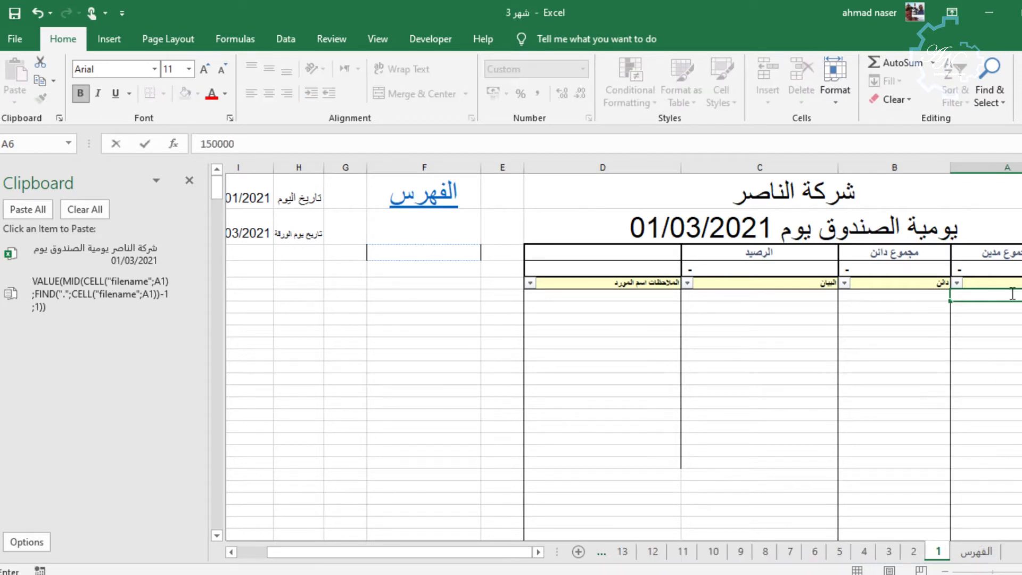
pyautogui.press('Tab')
pyautogui.press('Tab')
pyautogui.write('مدور من ال')
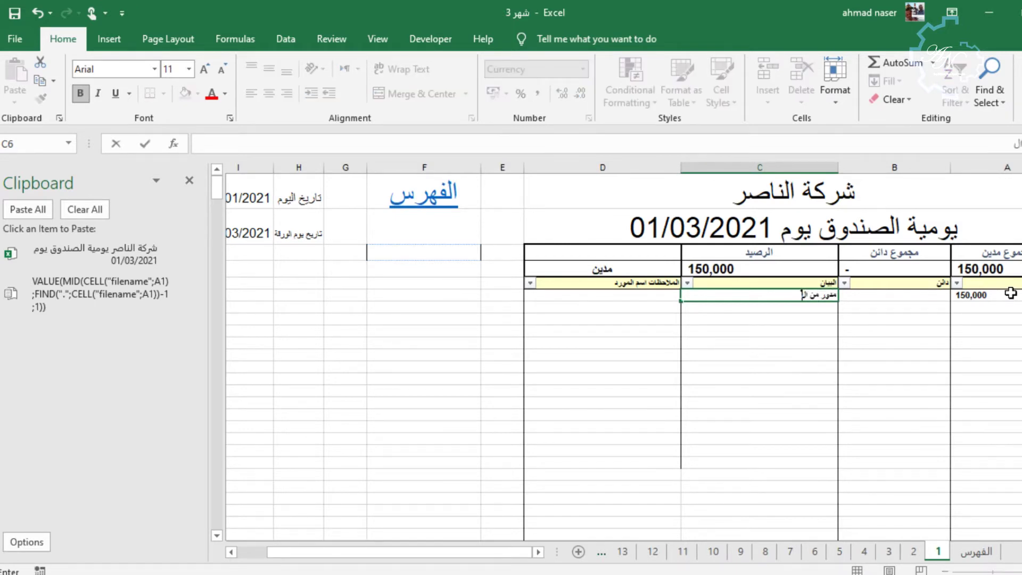
pyautogui.write('فترة السابقة')
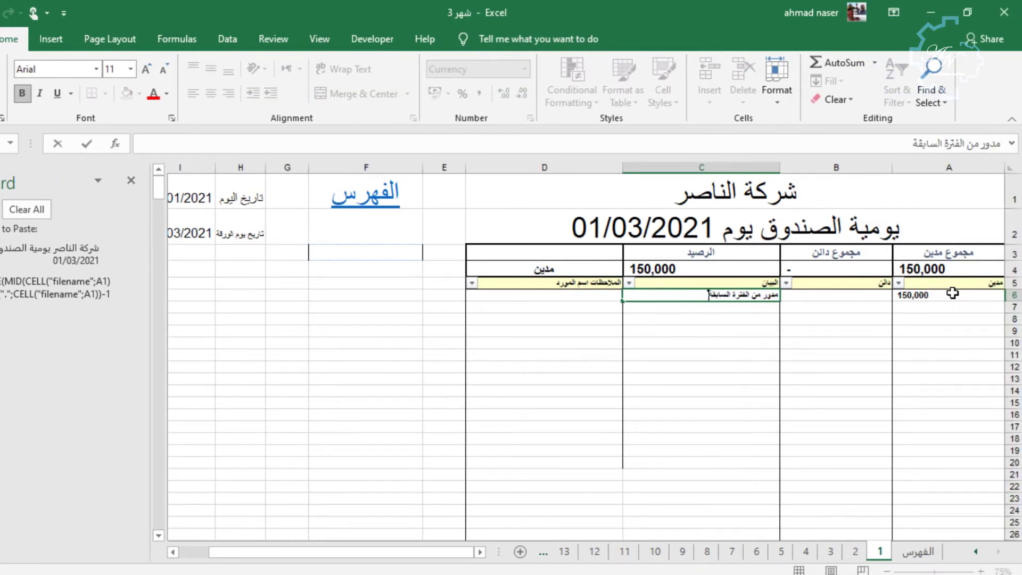
pyautogui.press('Return')
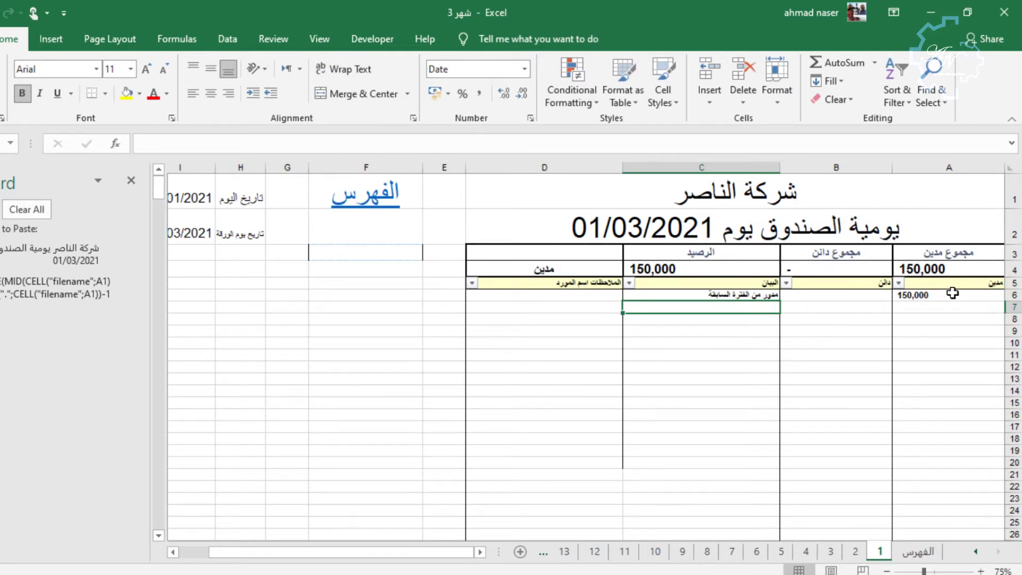
# Step: Change A4's debit total to =SUM(A6:A66)
pyautogui.click(951, 269)
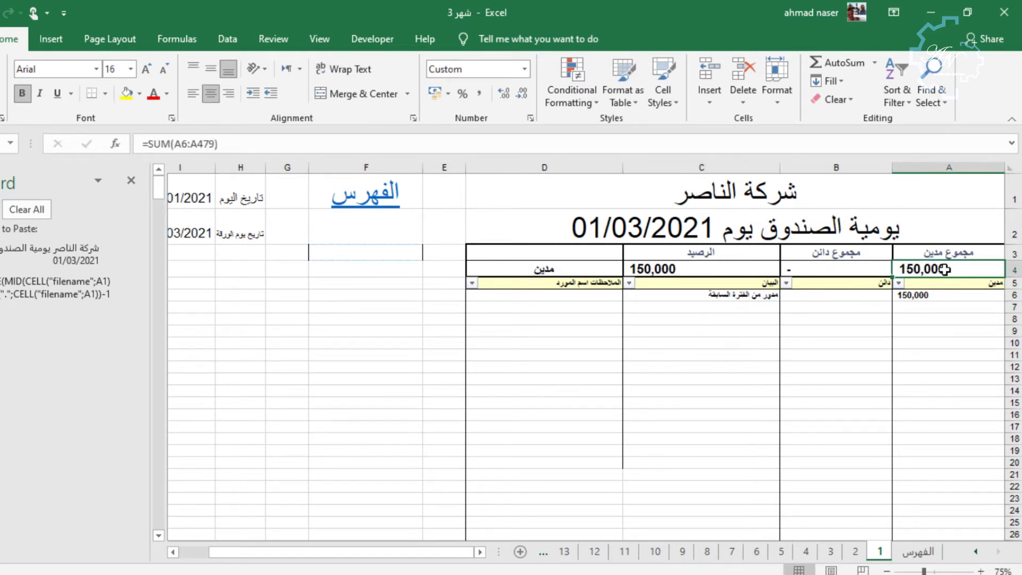
pyautogui.doubleClick(947, 269)
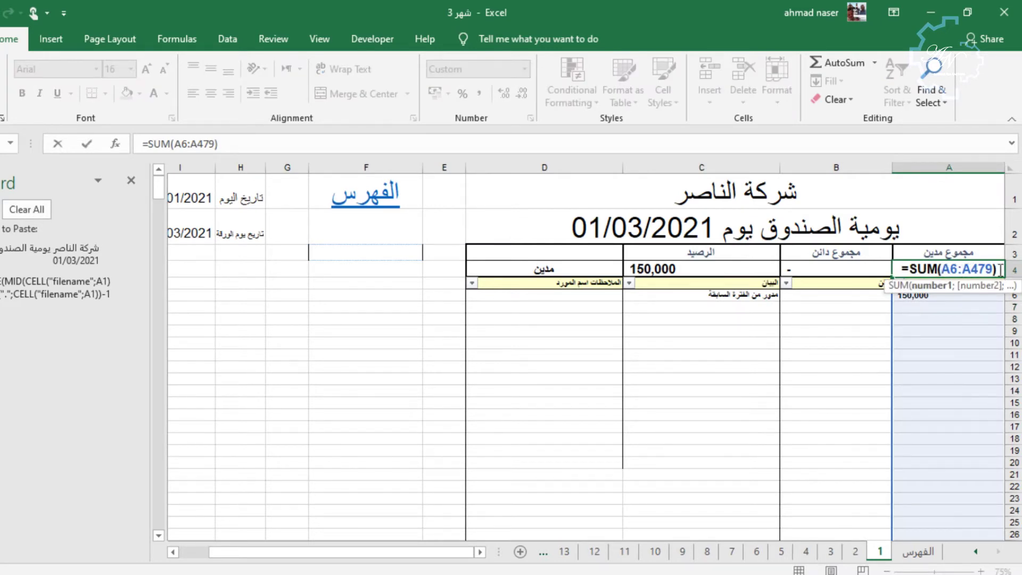
pyautogui.moveTo(1000, 270); pyautogui.dragTo(907, 270)
pyautogui.press('BackSpace')
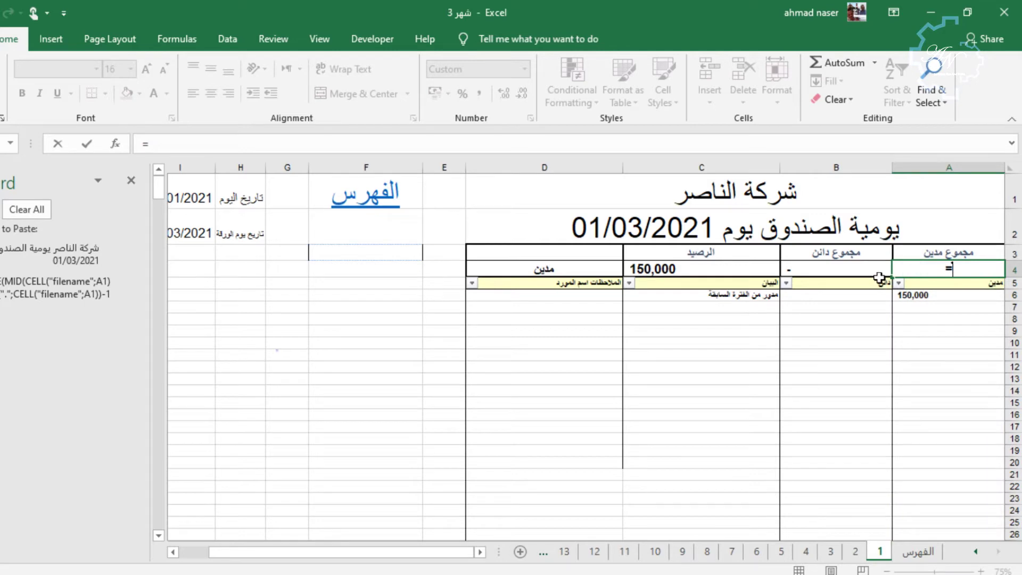
pyautogui.write('سSUM(A18)')
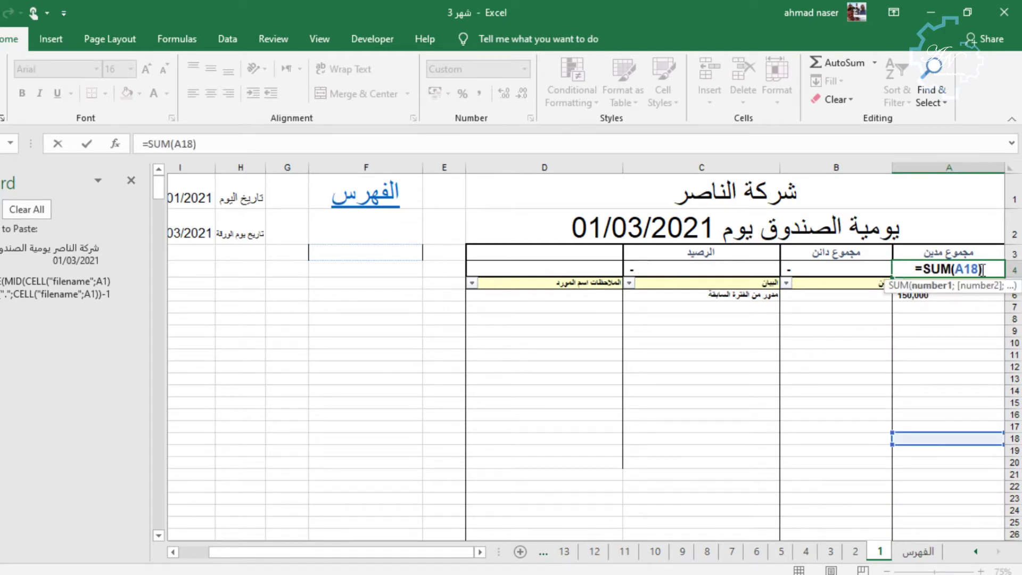
pyautogui.press('BackSpace')
pyautogui.press('BackSpace')
pyautogui.press('BackSpace')
pyautogui.moveTo(965, 295)
pyautogui.mouseDown()
pyautogui.moveTo(964, 412)
pyautogui.moveTo(939, 528)
pyautogui.mouseUp()
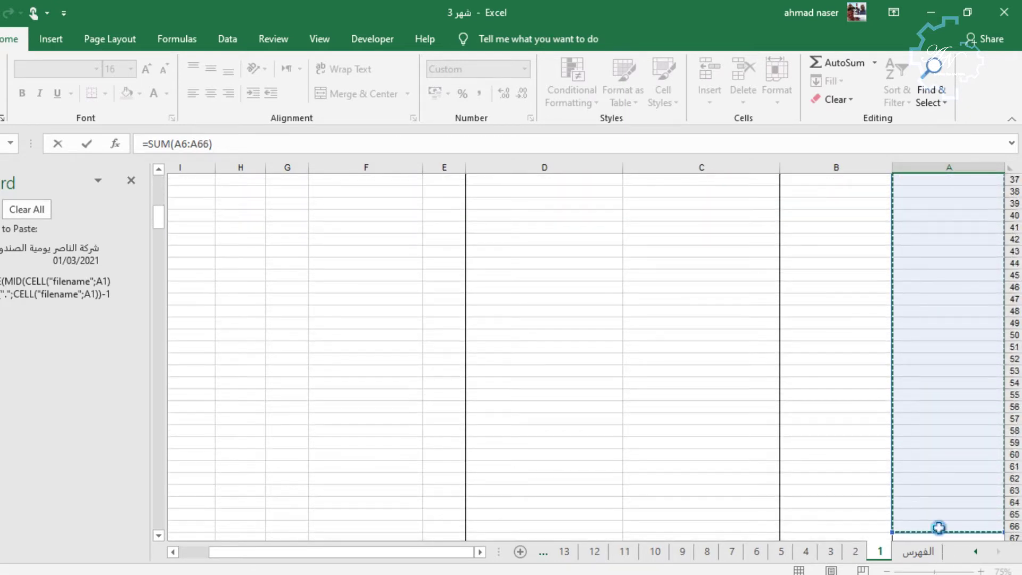
pyautogui.press('Return')
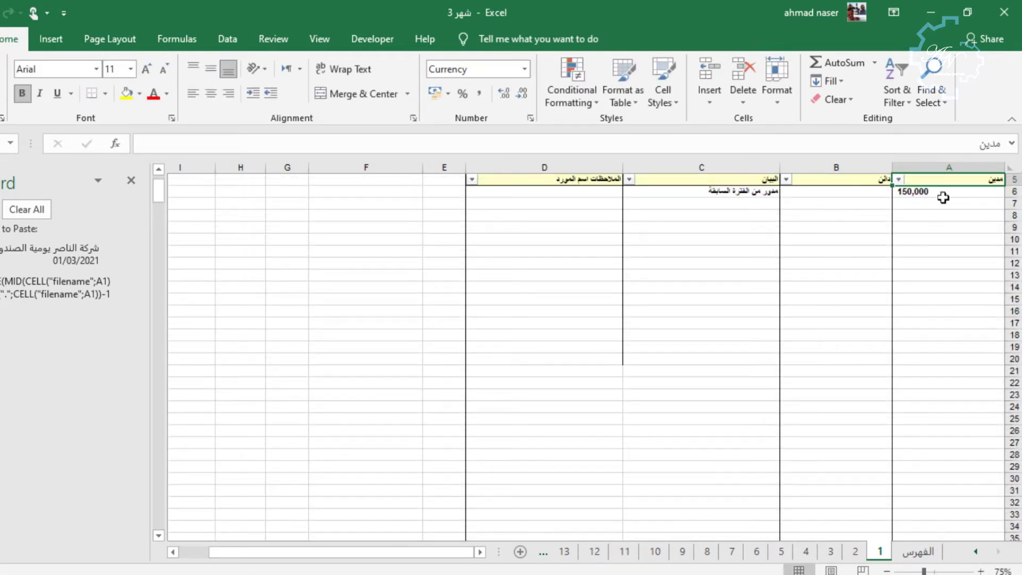
# Step: Fill the SUM formula from A4 into B4 for the credit total
pyautogui.click(943, 197)
pyautogui.press('Up')
pyautogui.press('Up')
pyautogui.press('Up')
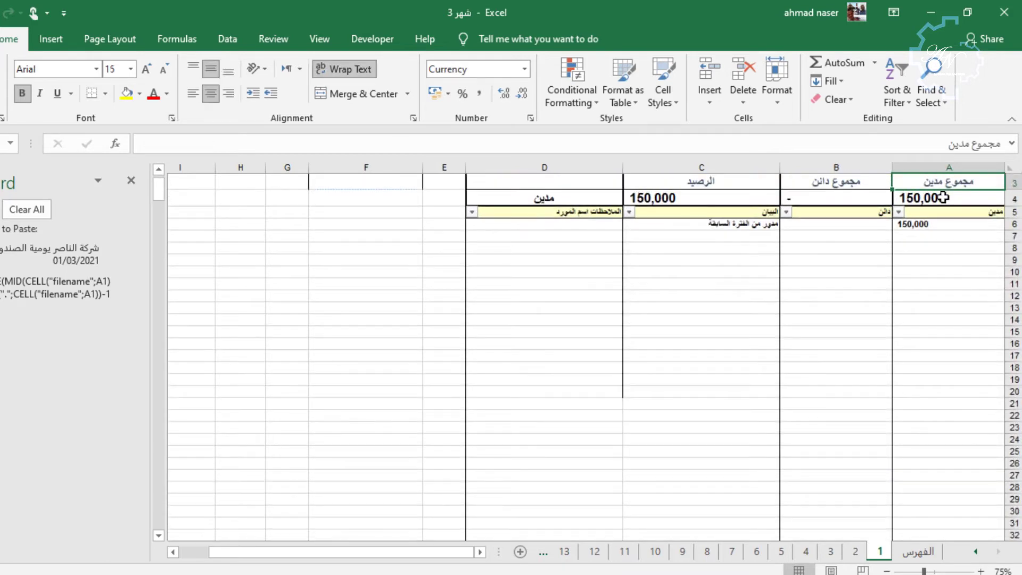
pyautogui.click(944, 197)
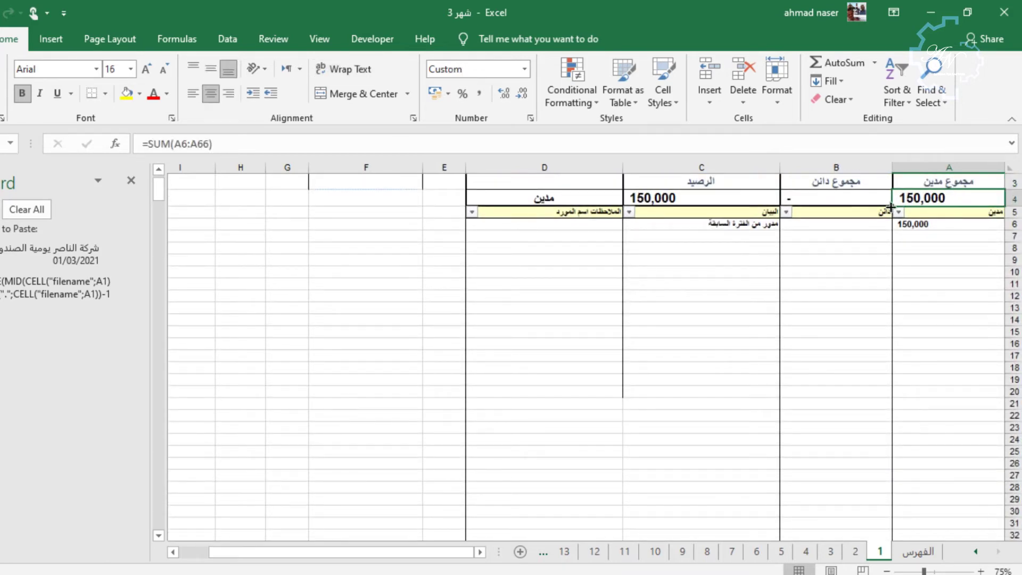
pyautogui.moveTo(888, 205); pyautogui.dragTo(823, 208)
pyautogui.click(838, 198)
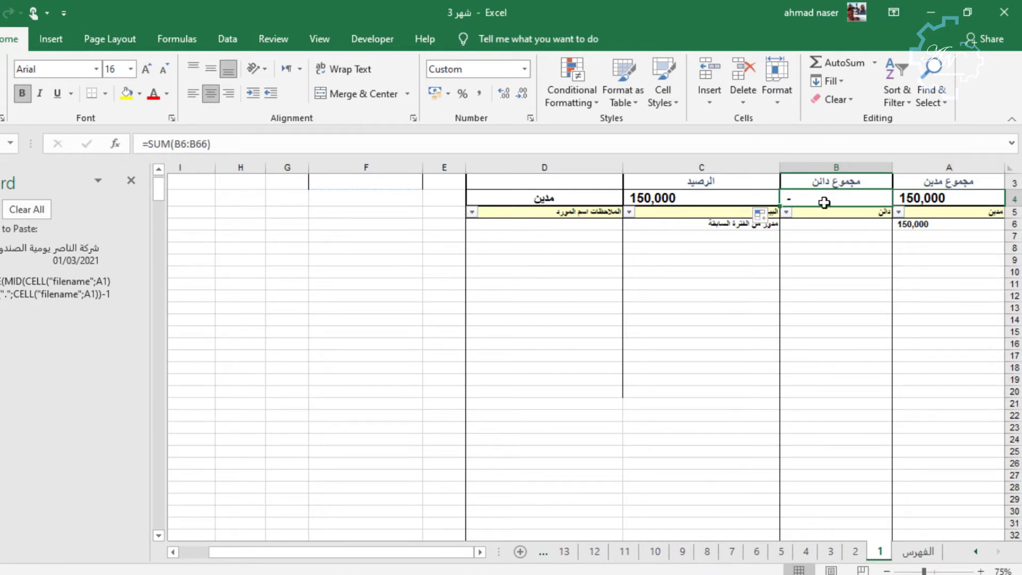
# Step: Set the balance in C4 to =A4-B4, giving 150,000
pyautogui.click(753, 200)
pyautogui.write('=')
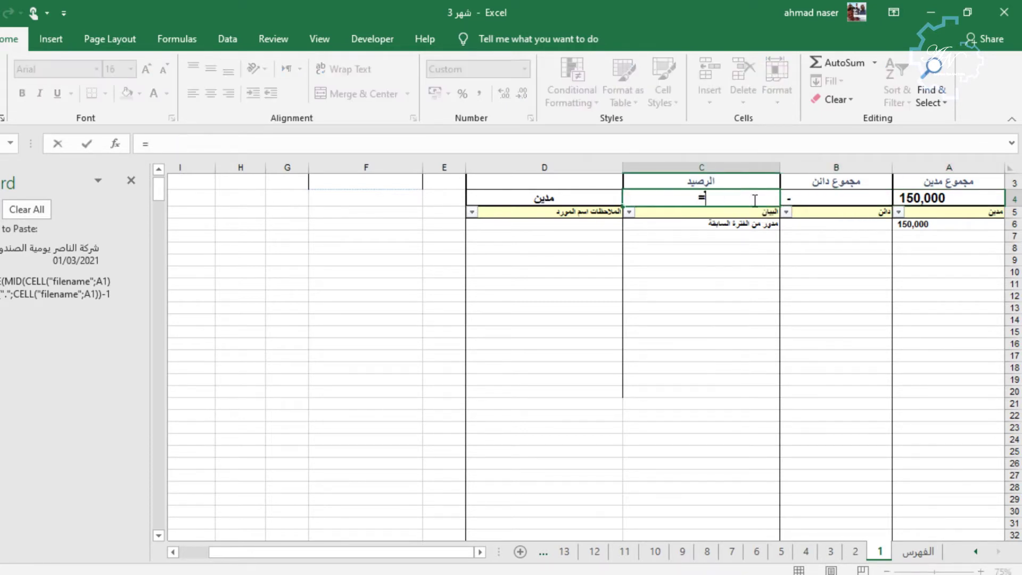
pyautogui.click(912, 196)
pyautogui.write('-')
pyautogui.click(871, 195)
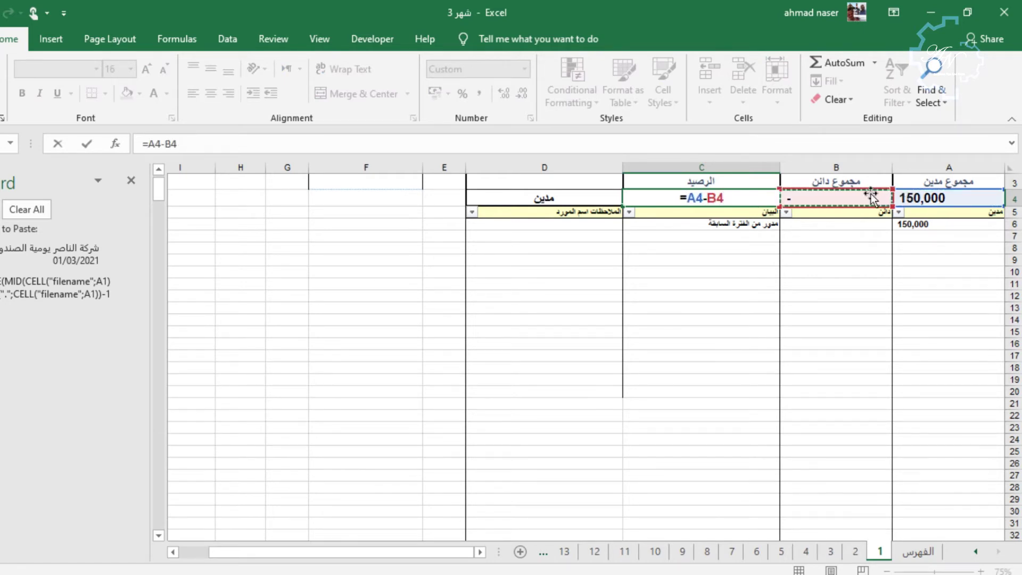
pyautogui.press('Return')
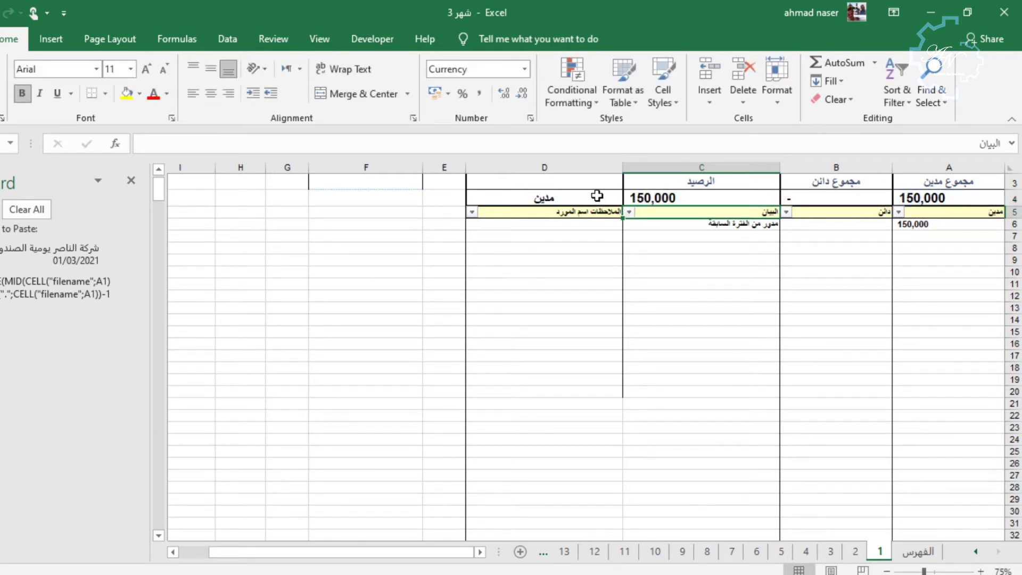
pyautogui.click(597, 196)
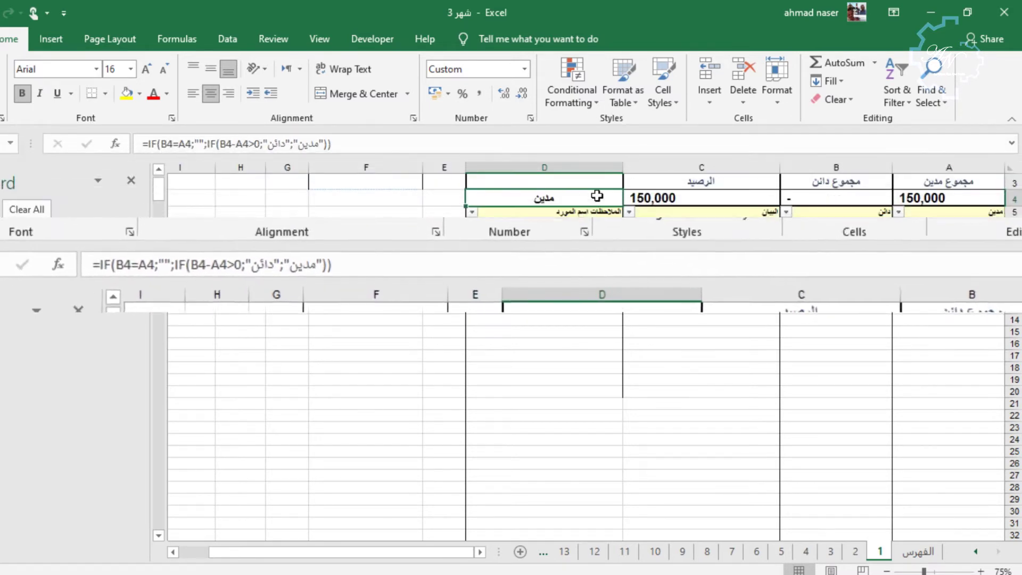
# Step: Enter =IF(C4>0;"مدين";"دائن") in D4 to label the balance as debit or credit
pyautogui.write('=')
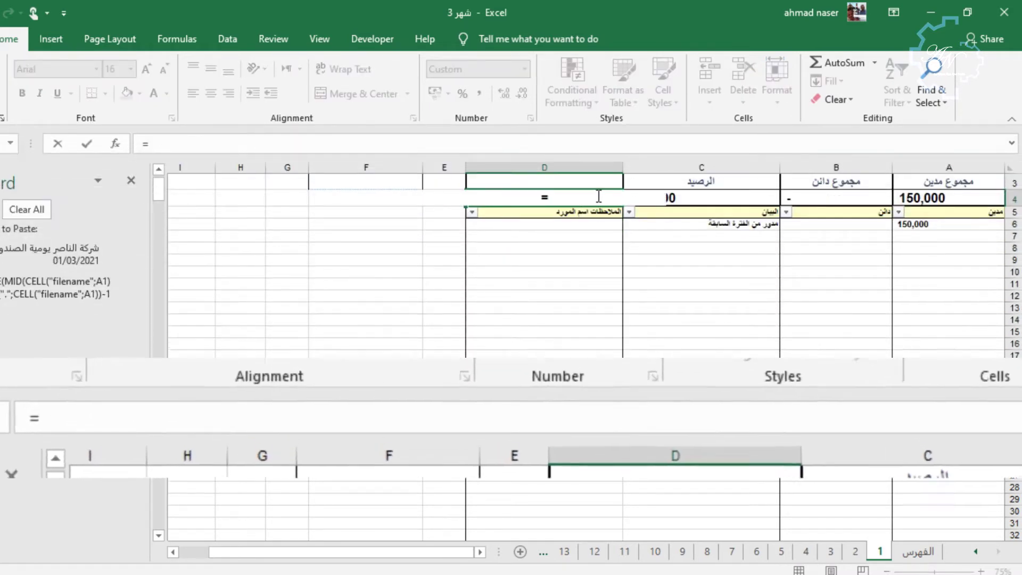
pyautogui.write('if')
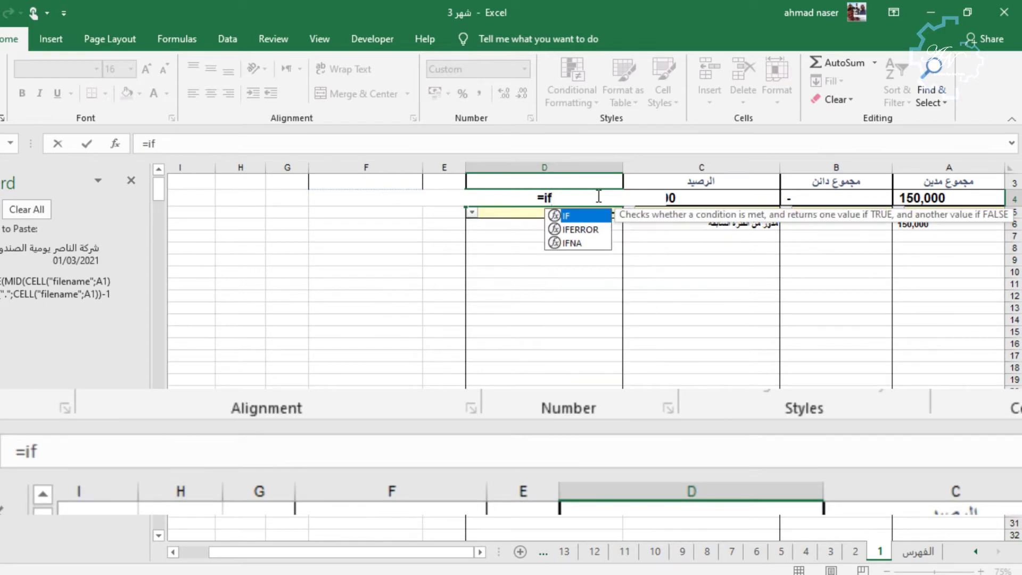
pyautogui.doubleClick(585, 214)
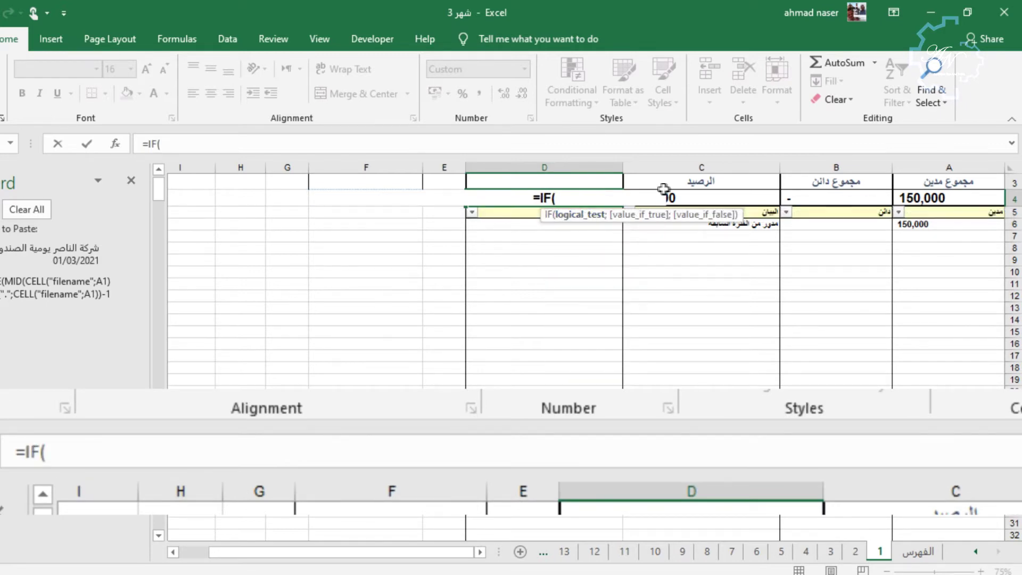
pyautogui.click(685, 197)
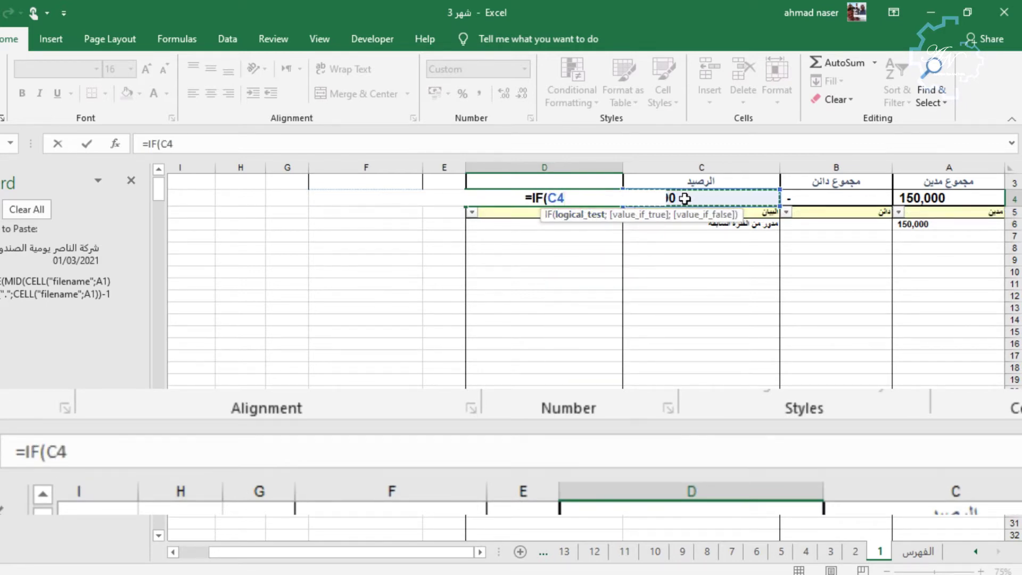
pyautogui.write('>0')
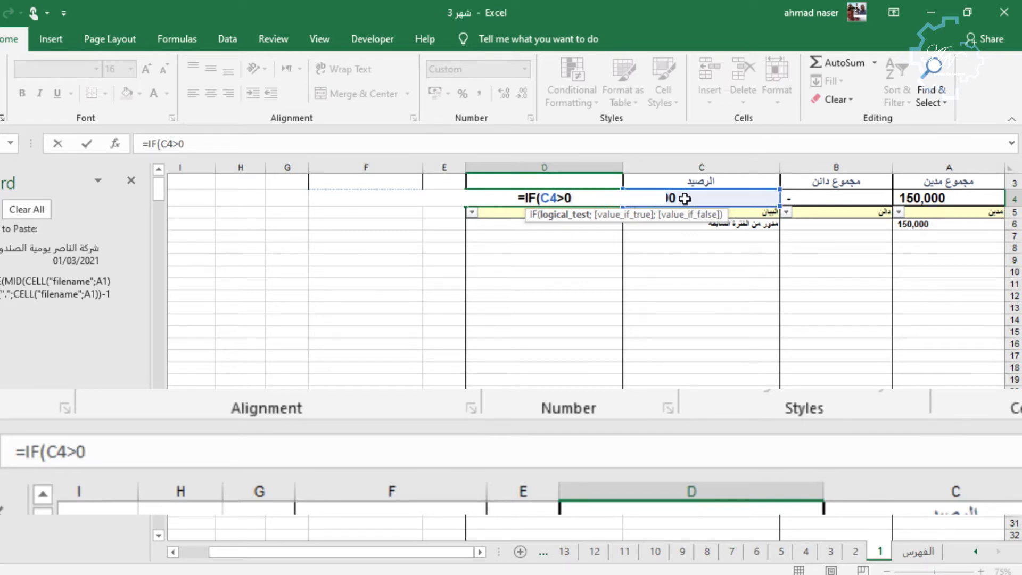
pyautogui.write(';"')
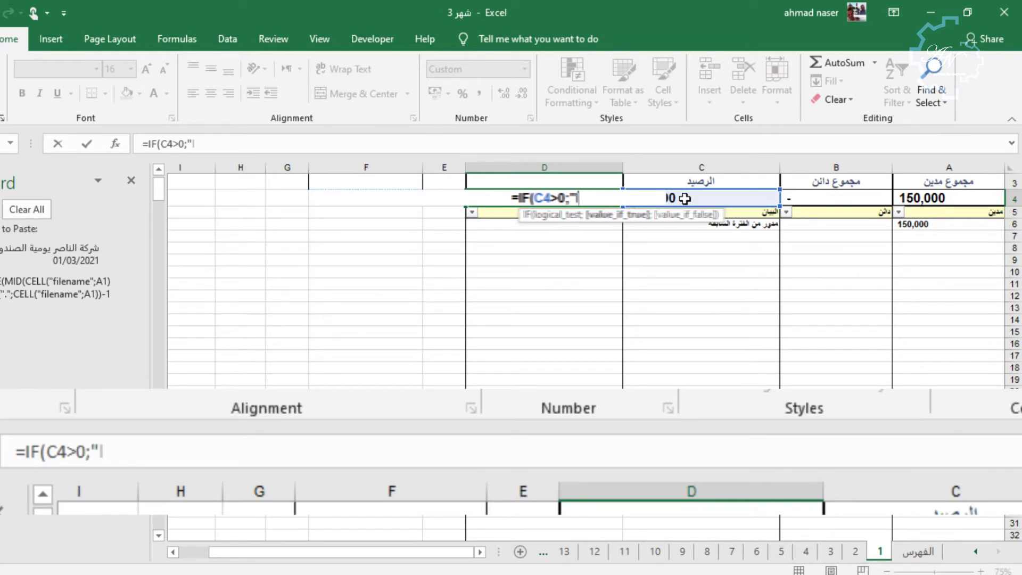
pyautogui.hotkey('alt', 'shift')
pyautogui.write('مدين')
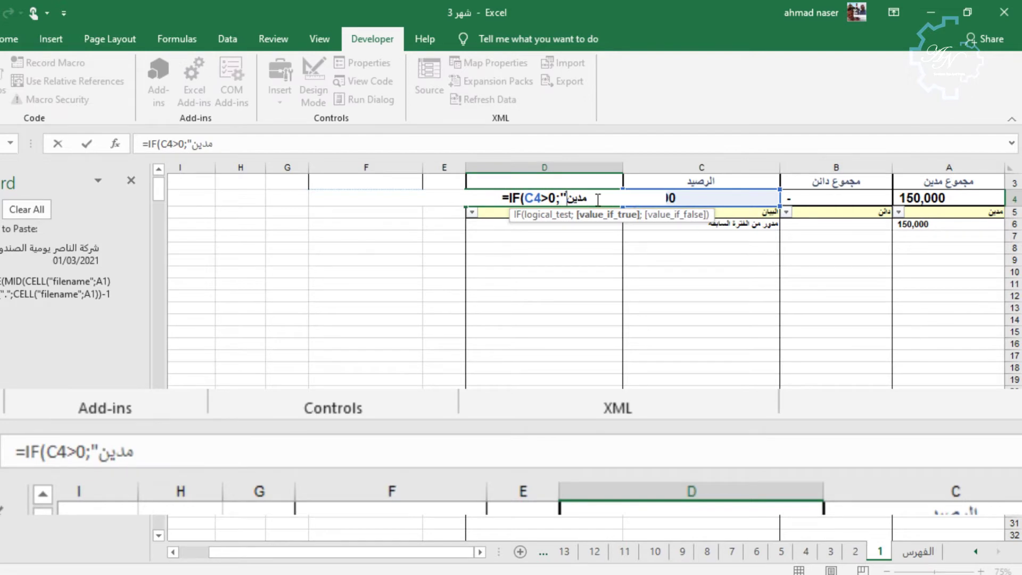
pyautogui.write('"')
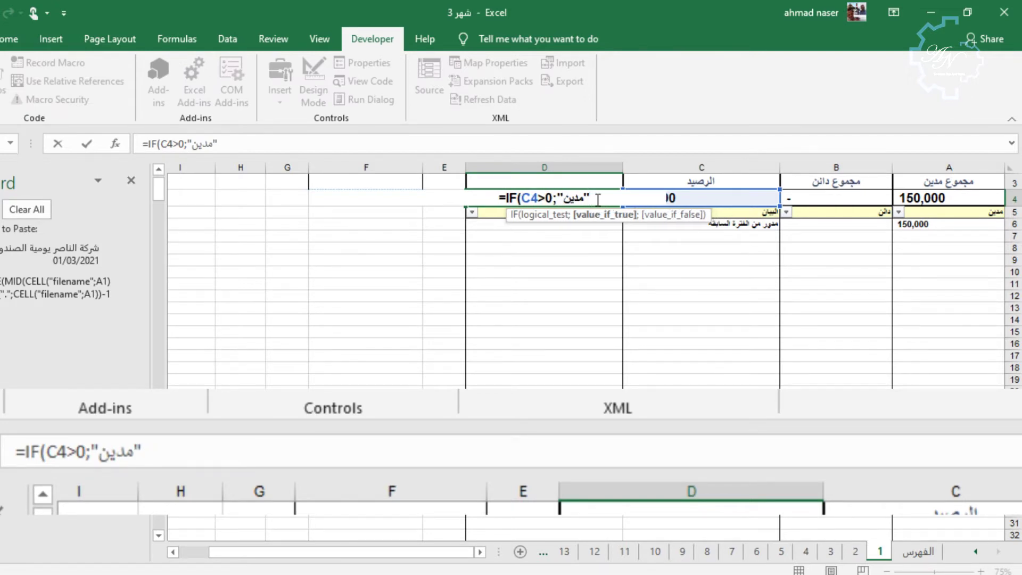
pyautogui.write(';')
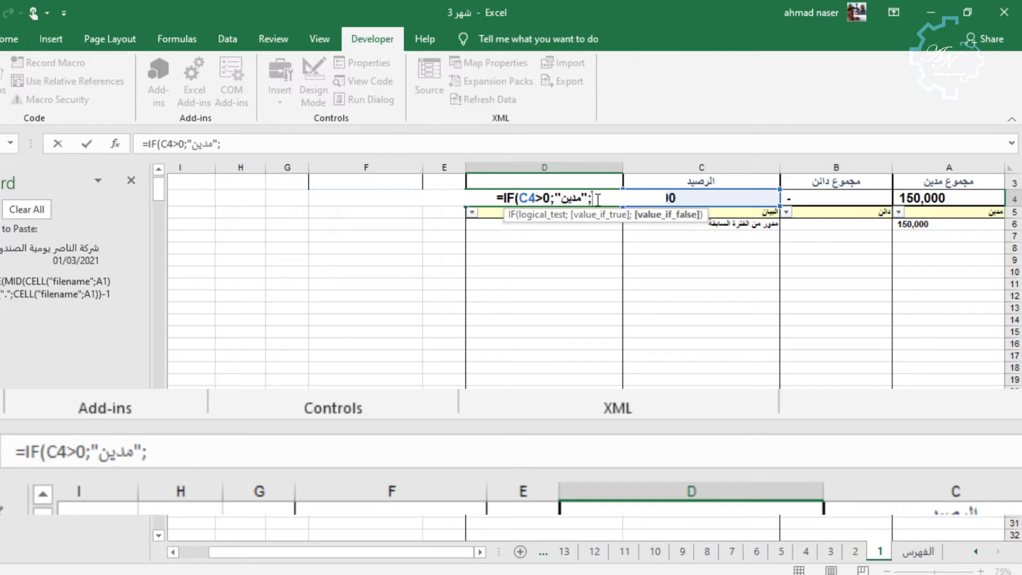
pyautogui.write('"')
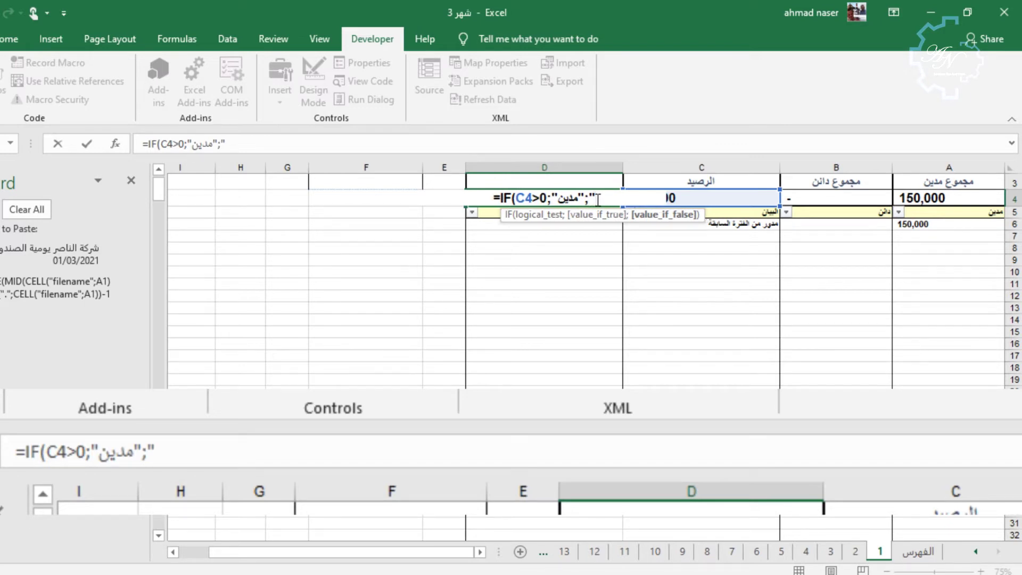
pyautogui.write('دائن')
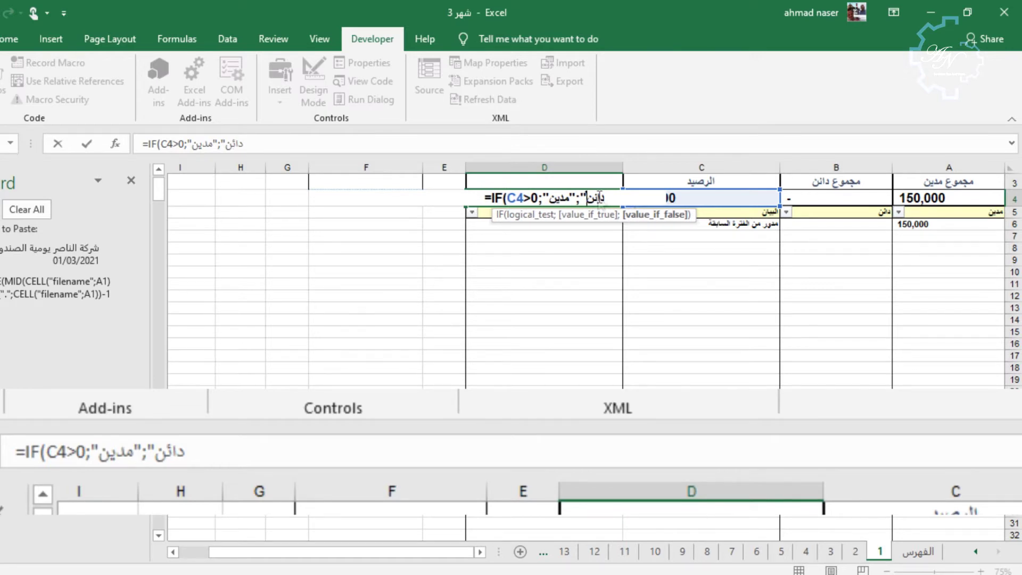
pyautogui.press('Return')
pyautogui.press('Return')
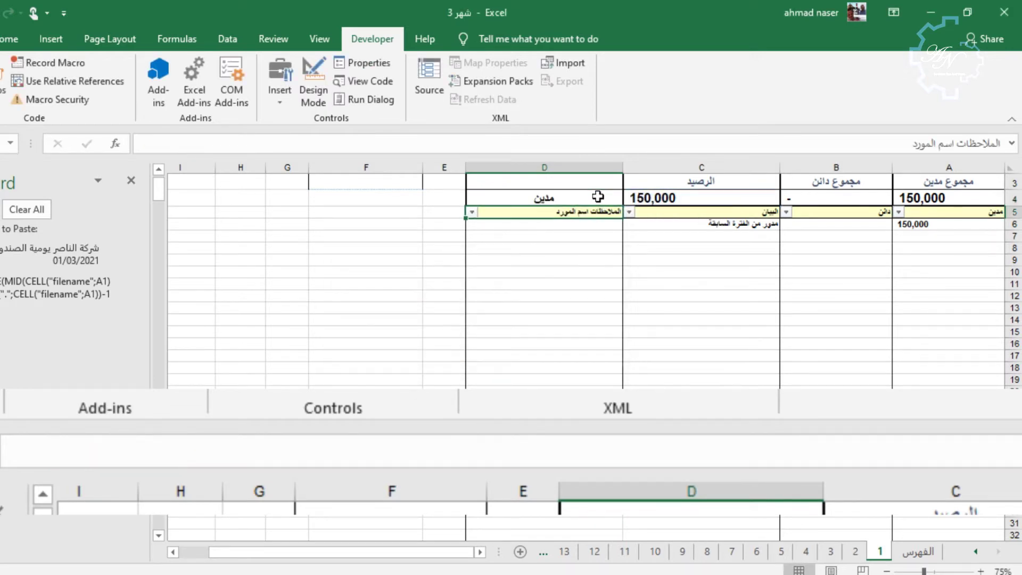
# Step: Wrap D4's formula in an outer IF(C4=0;"";…) and accept Excel's suggested correction
pyautogui.click(598, 196)
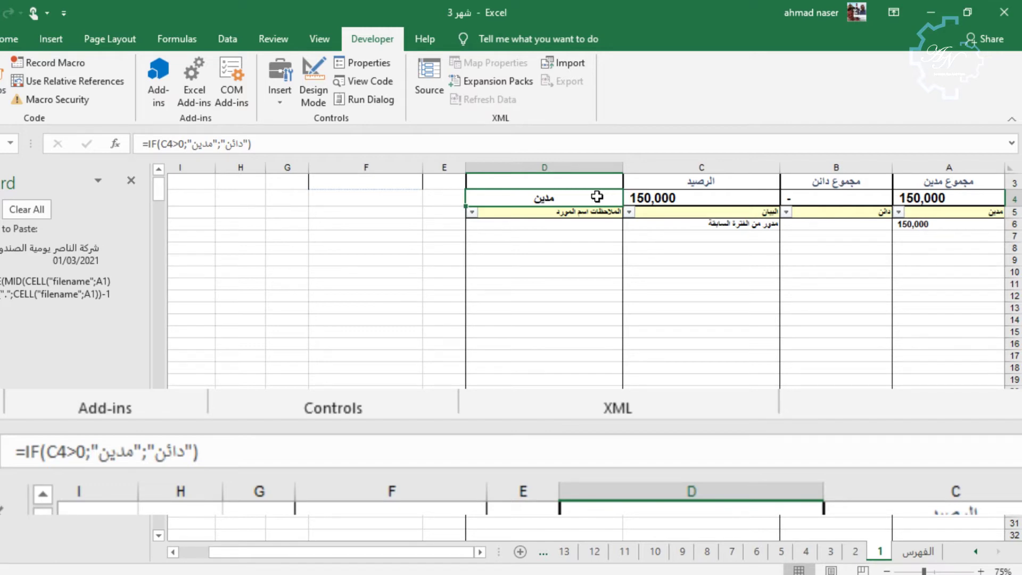
pyautogui.click(679, 195)
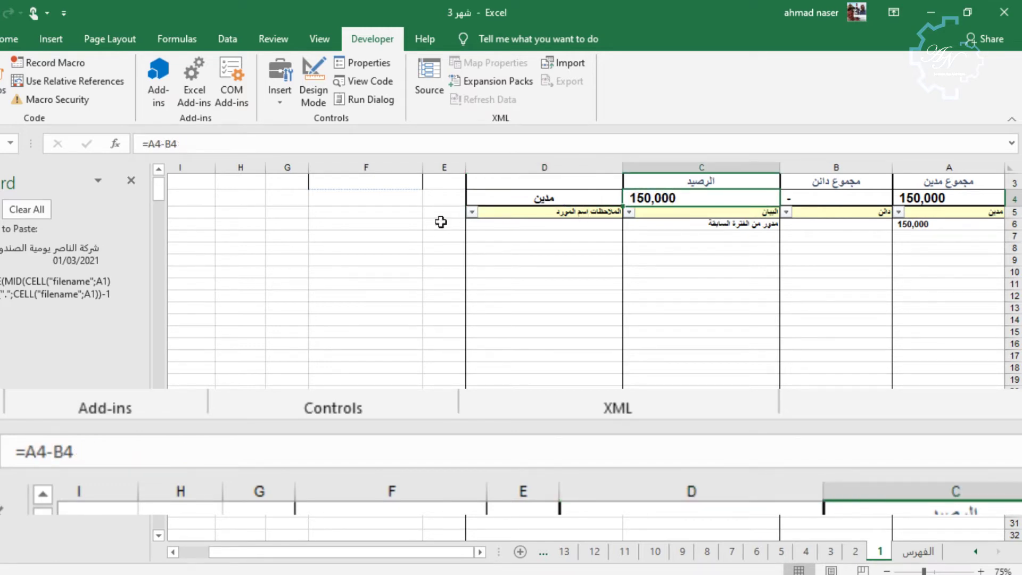
pyautogui.doubleClick(543, 197)
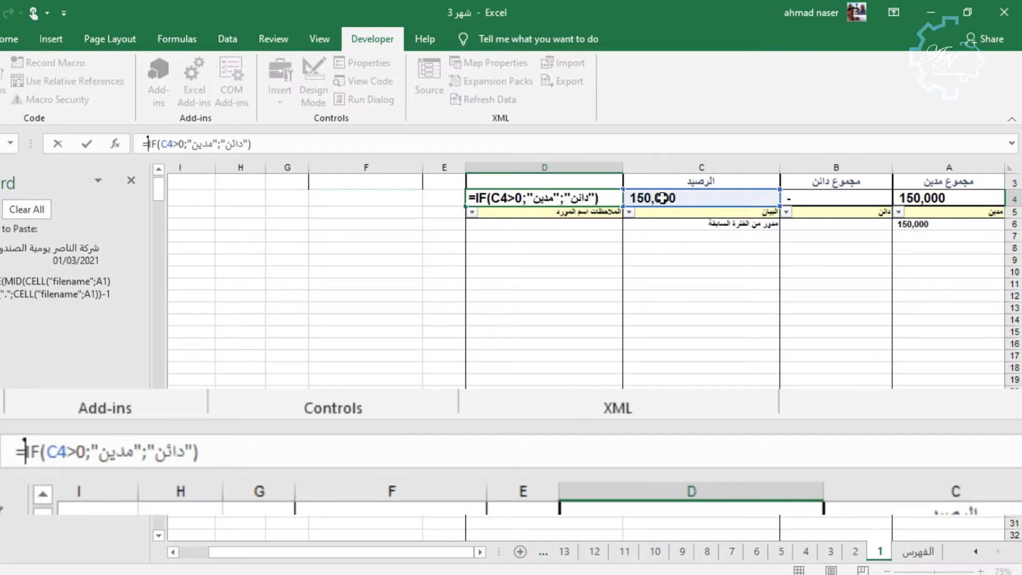
pyautogui.write('if')
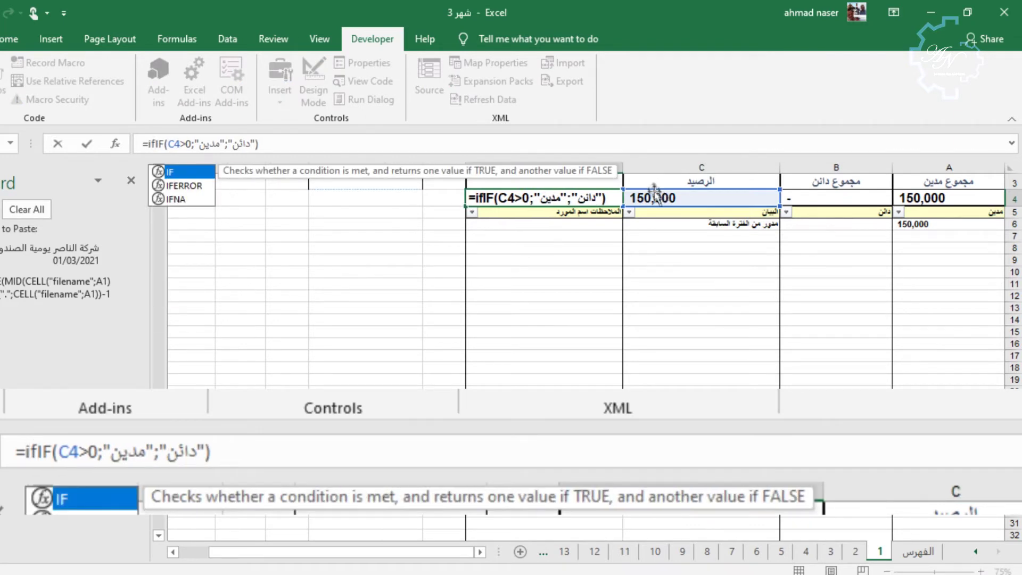
pyautogui.press('Tab')
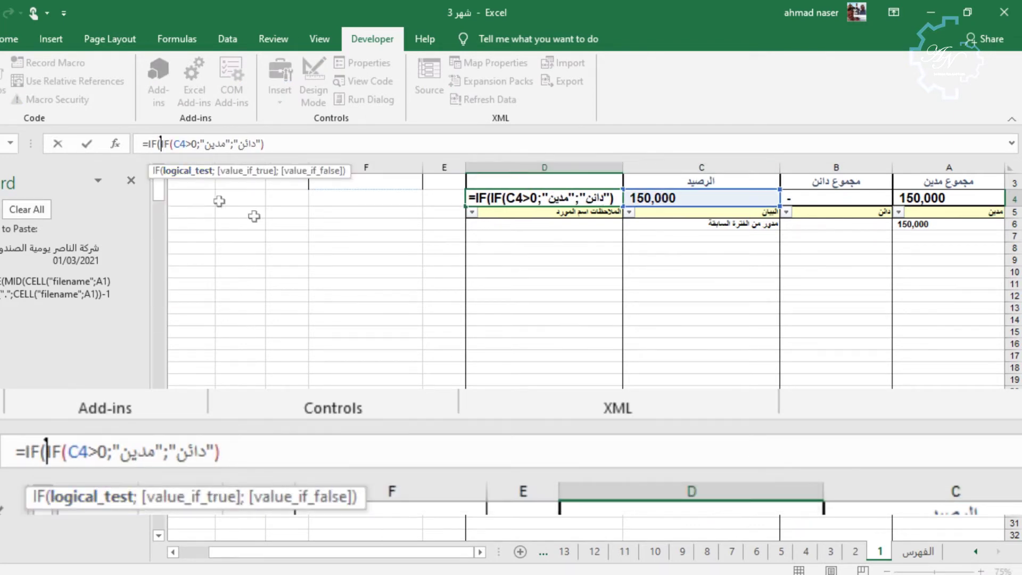
pyautogui.click(681, 197)
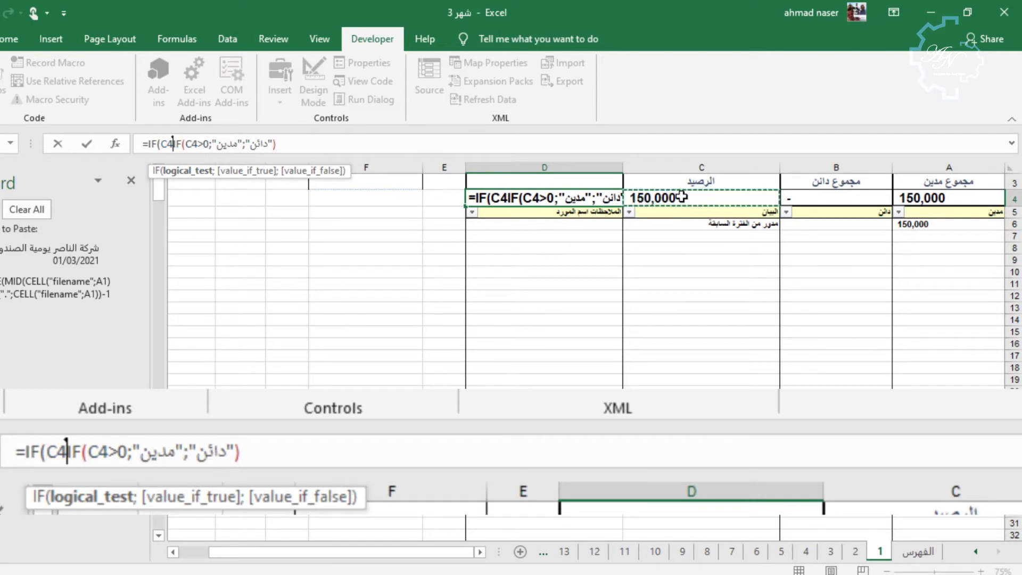
pyautogui.write('=0;"";')
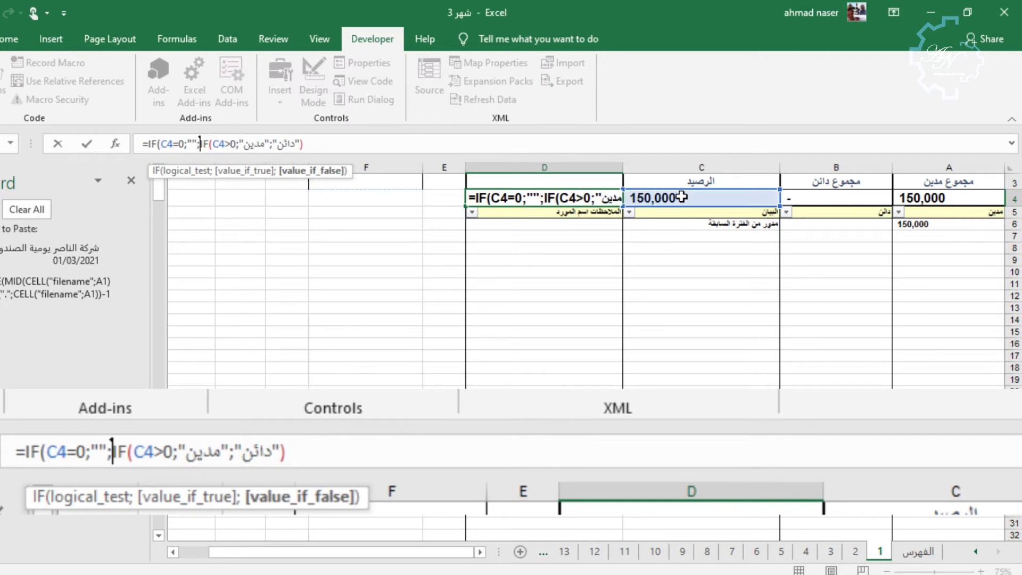
pyautogui.press('Return')
pyautogui.press('Return')
pyautogui.click(666, 223)
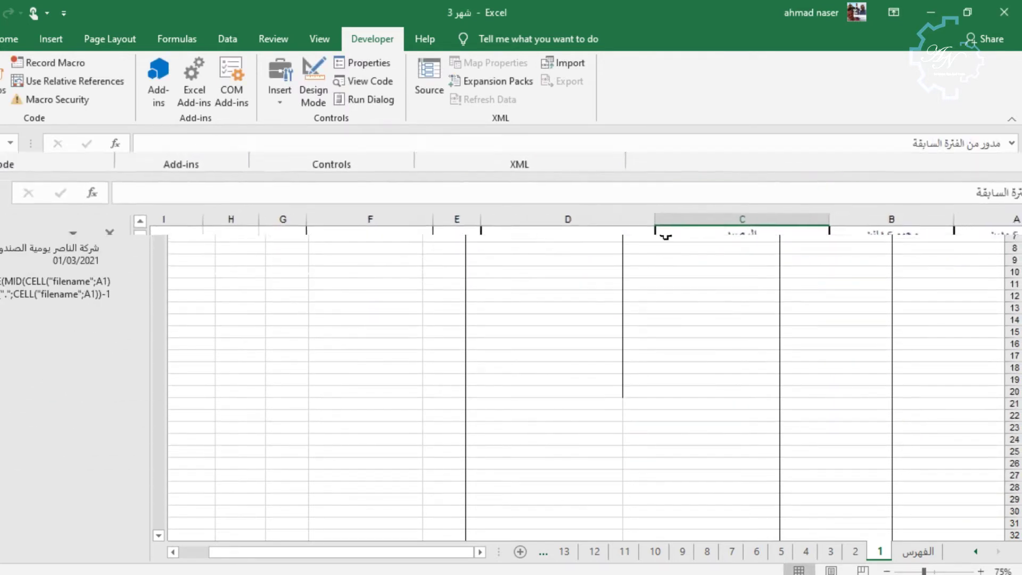
pyautogui.click(899, 236)
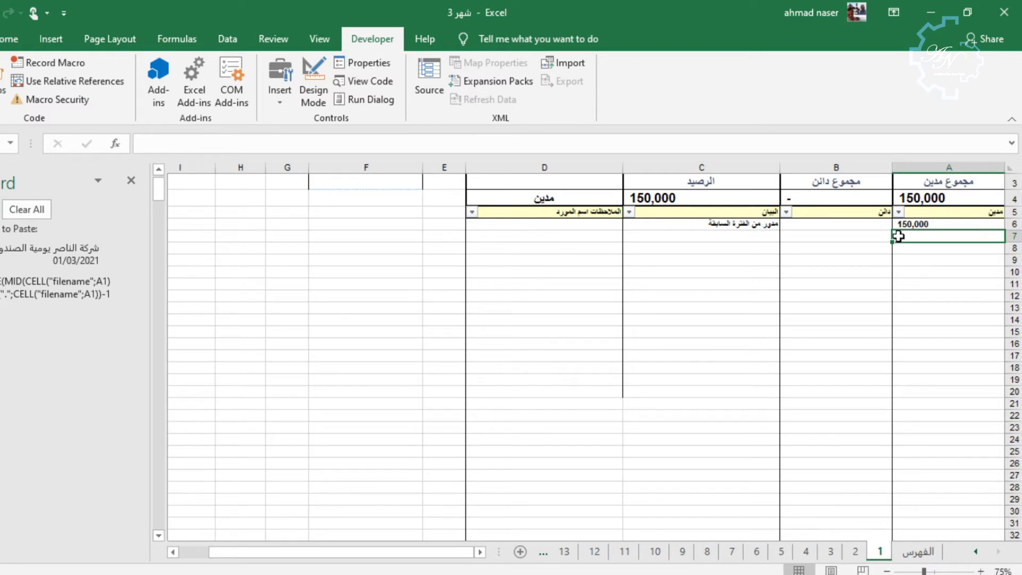
# Step: Enter a 250,000 مبيعات debit and a 10,000 رواتب credit in the next two rows
pyautogui.write('250,000')
pyautogui.press('Tab')
pyautogui.press('Tab')
pyautogui.write('lgd')
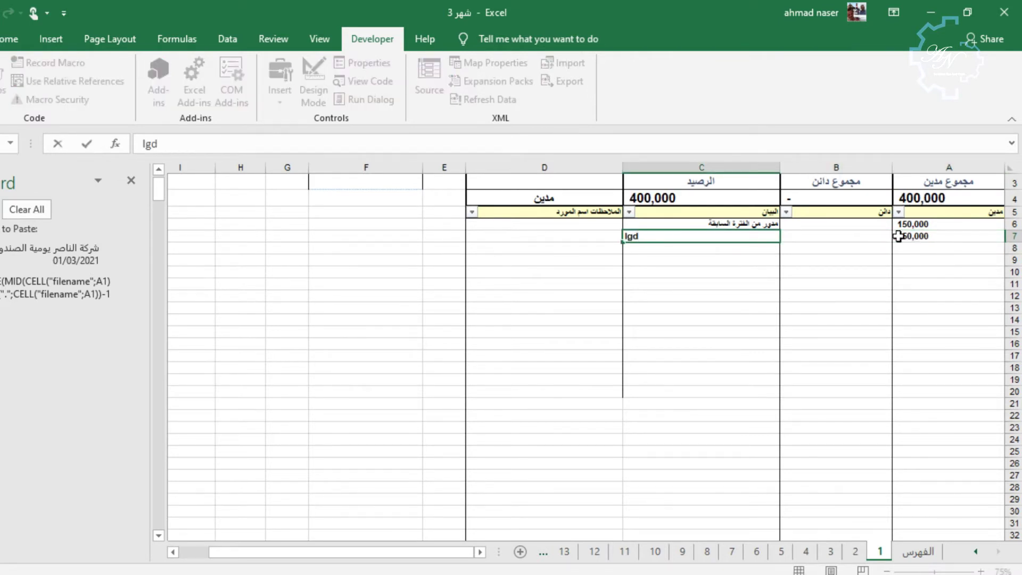
pyautogui.press('BackSpace')
pyautogui.press('BackSpace')
pyautogui.press('BackSpace')
pyautogui.write('مبيعات')
pyautogui.press('Return')
pyautogui.write('10,000')
pyautogui.press('Tab')
pyautogui.write('رواتب')
pyautogui.press('Return')
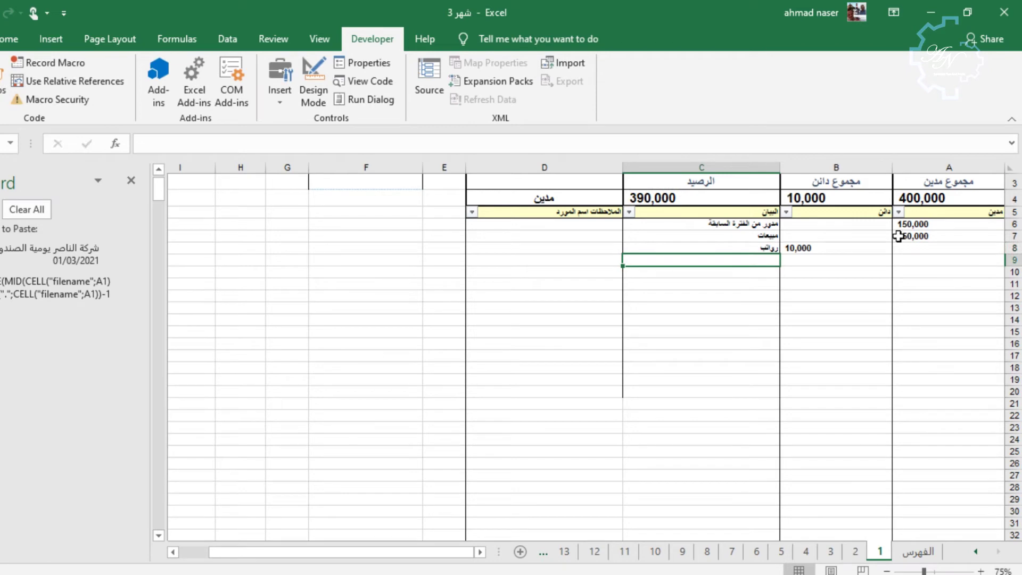
# Step: On sheet 2, link A6 to sheet 1's balance with ='1'!C4
pyautogui.click(862, 550)
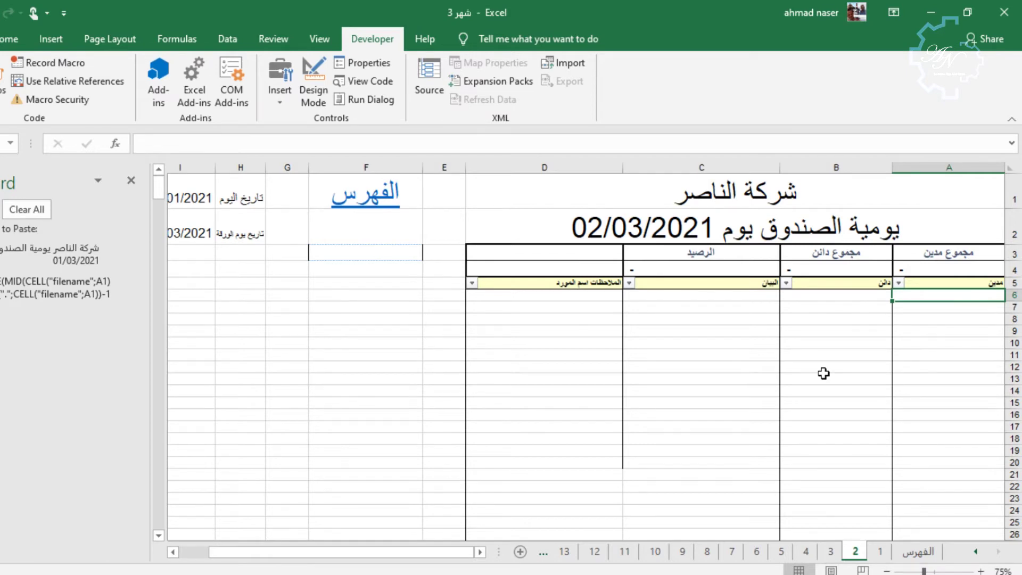
pyautogui.write('=')
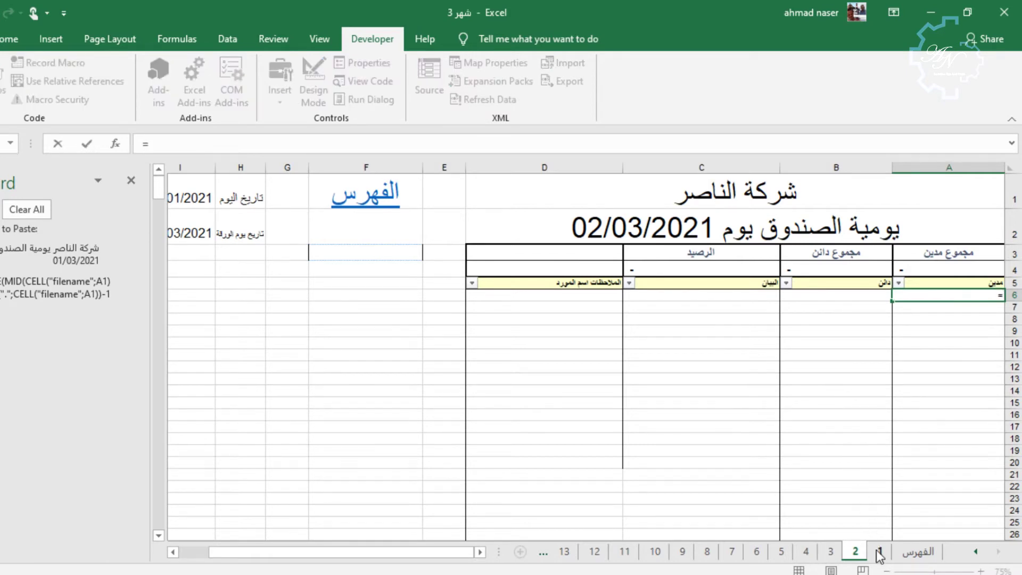
pyautogui.click(879, 554)
pyautogui.click(727, 197)
pyautogui.press('Return')
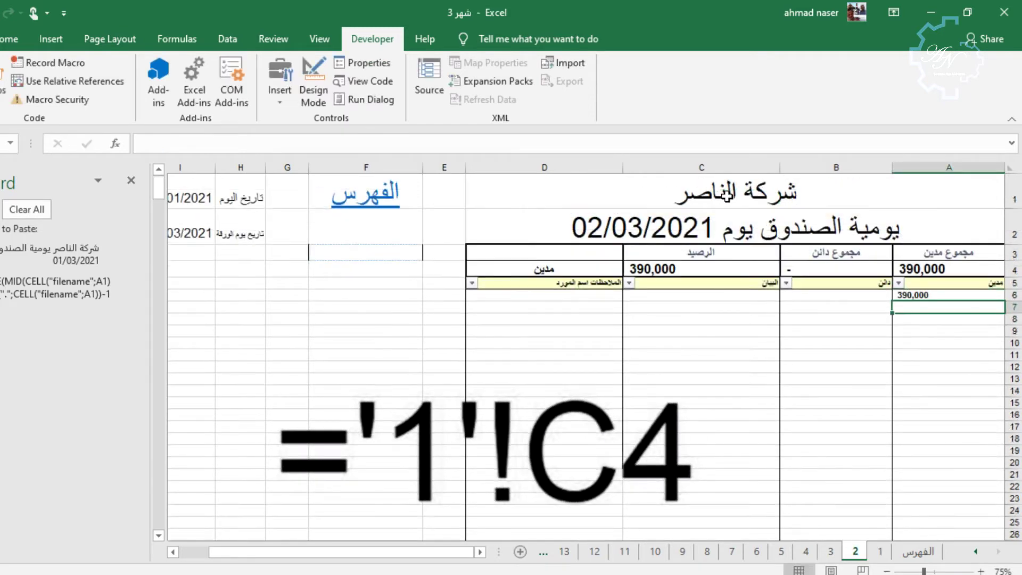
pyautogui.click(910, 296)
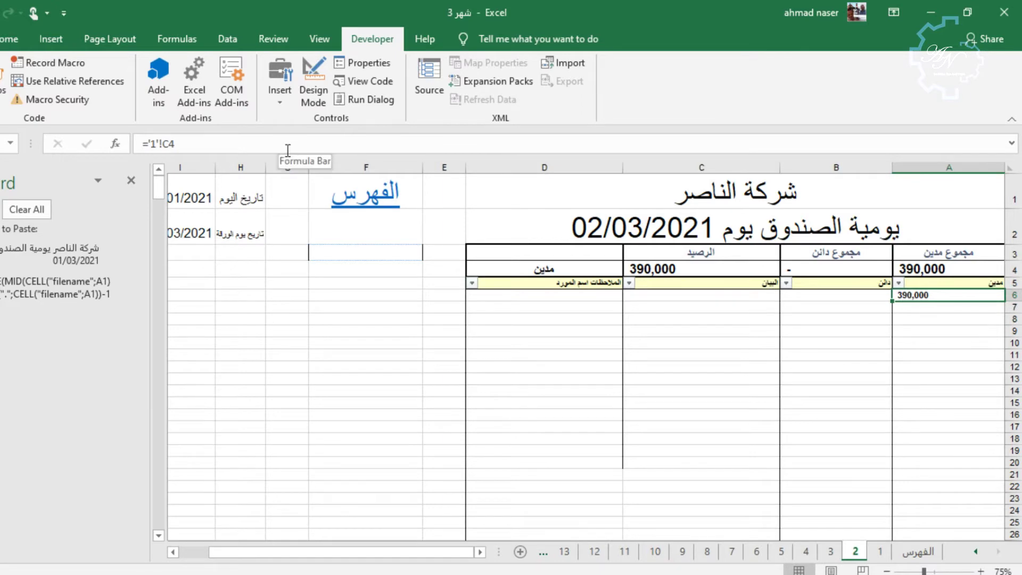
# Step: Turn A6's reference into the text string "'1'!C4" by wrapping it in quotes
pyautogui.click(178, 143)
pyautogui.click(148, 144)
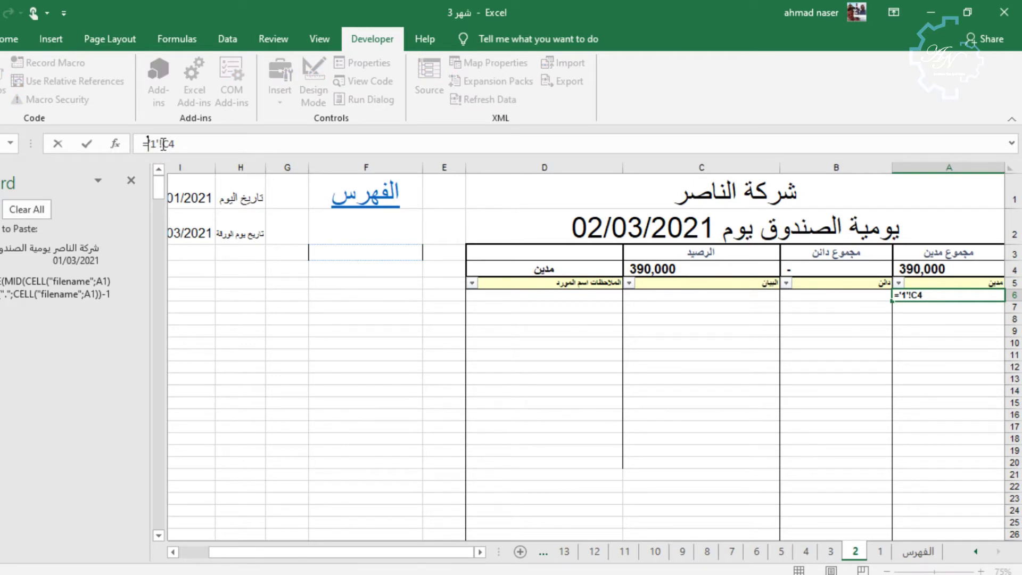
pyautogui.write('"')
pyautogui.click(179, 142)
pyautogui.write('"')
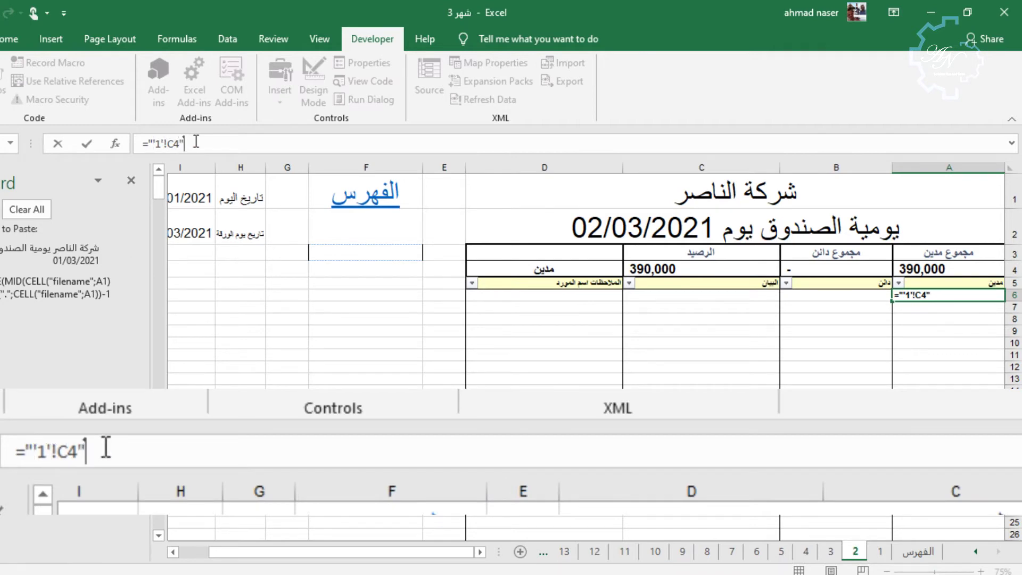
pyautogui.press('Return')
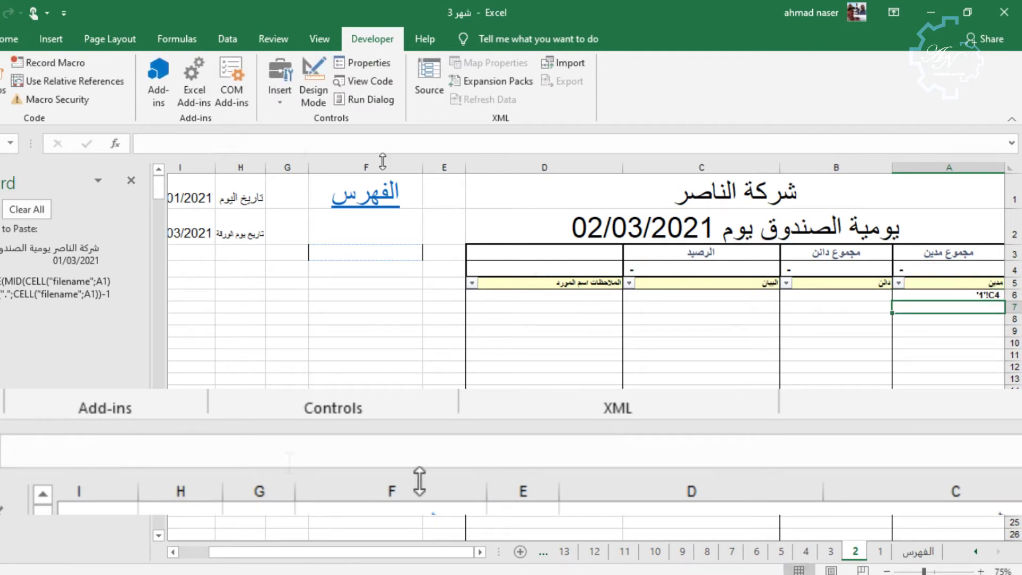
pyautogui.click(942, 296)
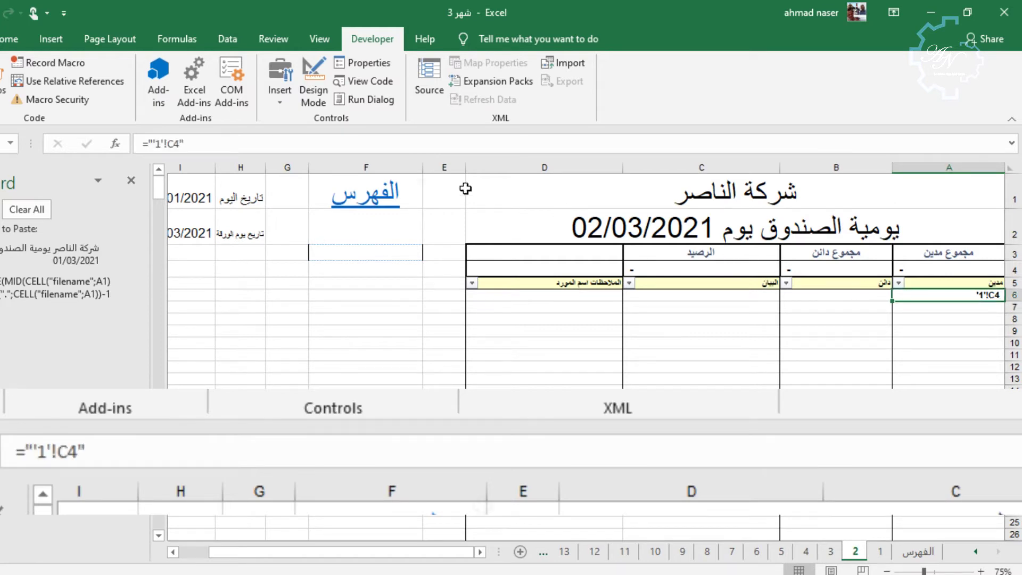
# Step: Replace the sheet number 1 with SHEET(), making A6 ="'"&SHEET()&"'!C4"
pyautogui.click(156, 144)
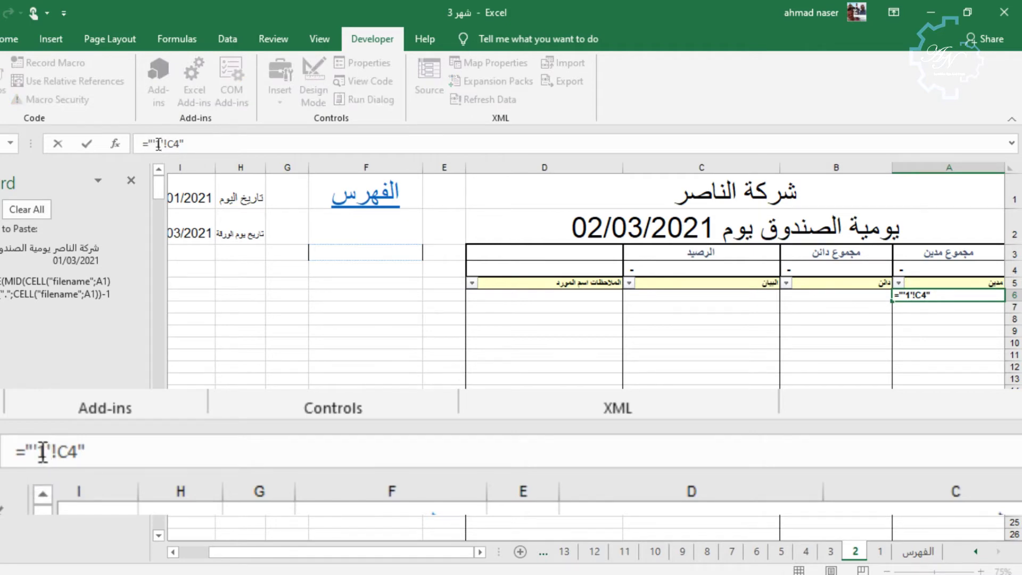
pyautogui.moveTo(156, 144); pyautogui.dragTo(161, 144)
pyautogui.write('"')
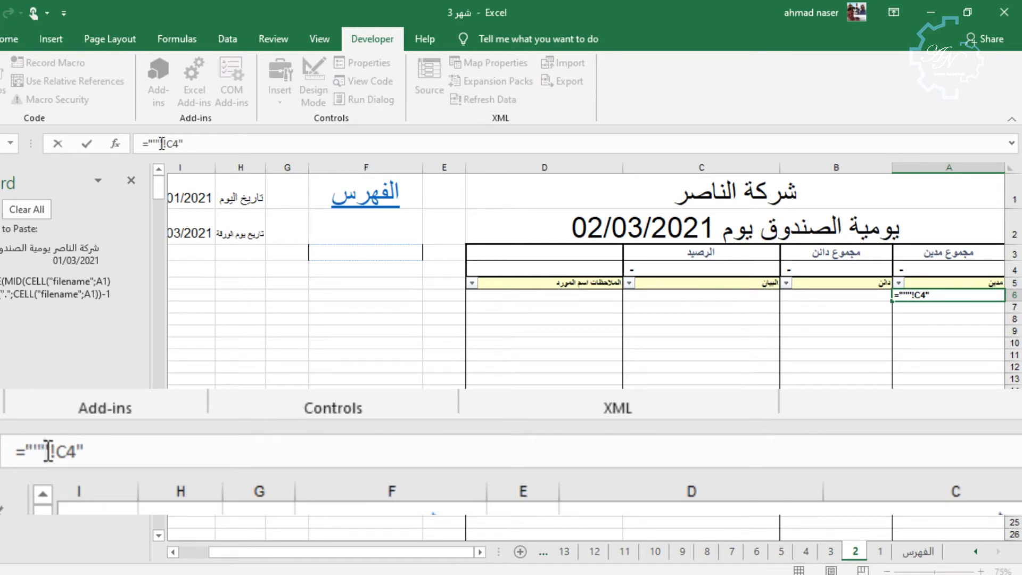
pyautogui.write('&')
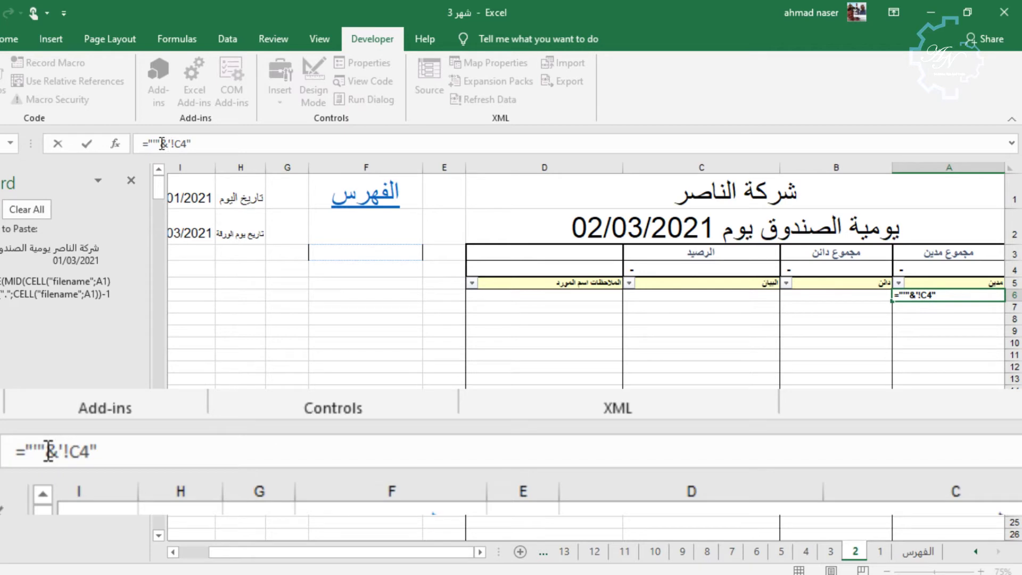
pyautogui.write('س')
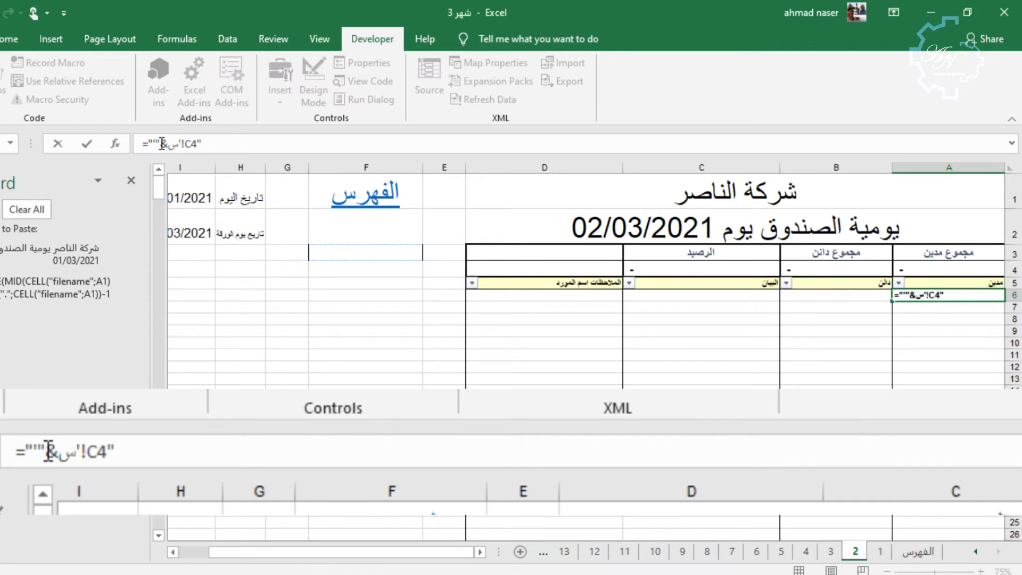
pyautogui.press('BackSpace')
pyautogui.write('sh')
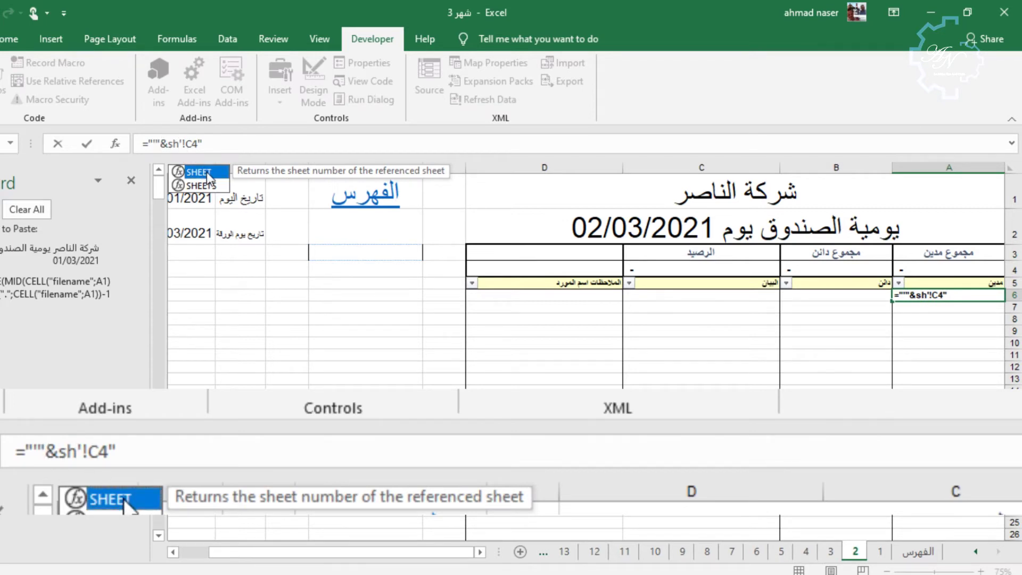
pyautogui.doubleClick(205, 173)
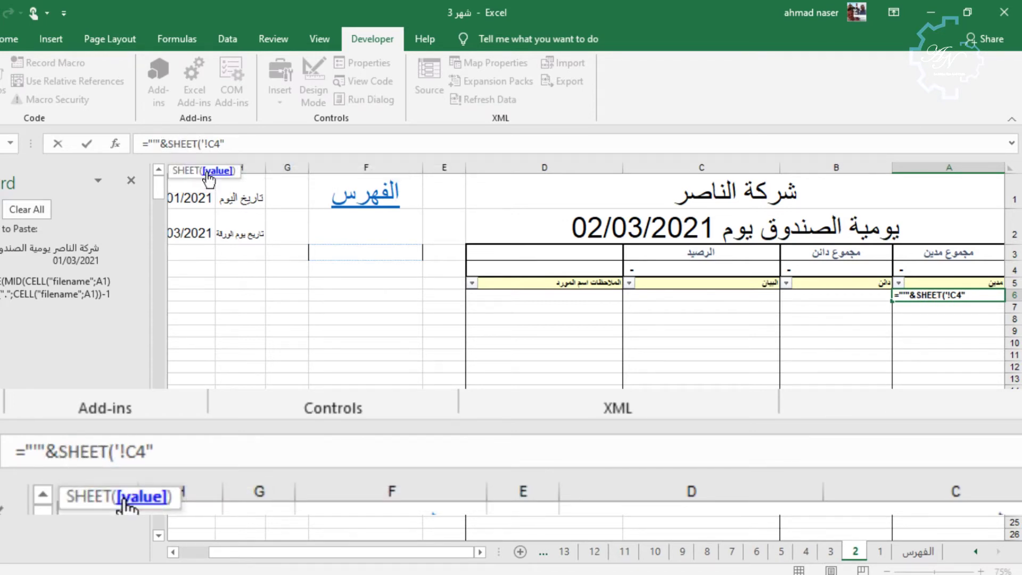
pyautogui.write(')')
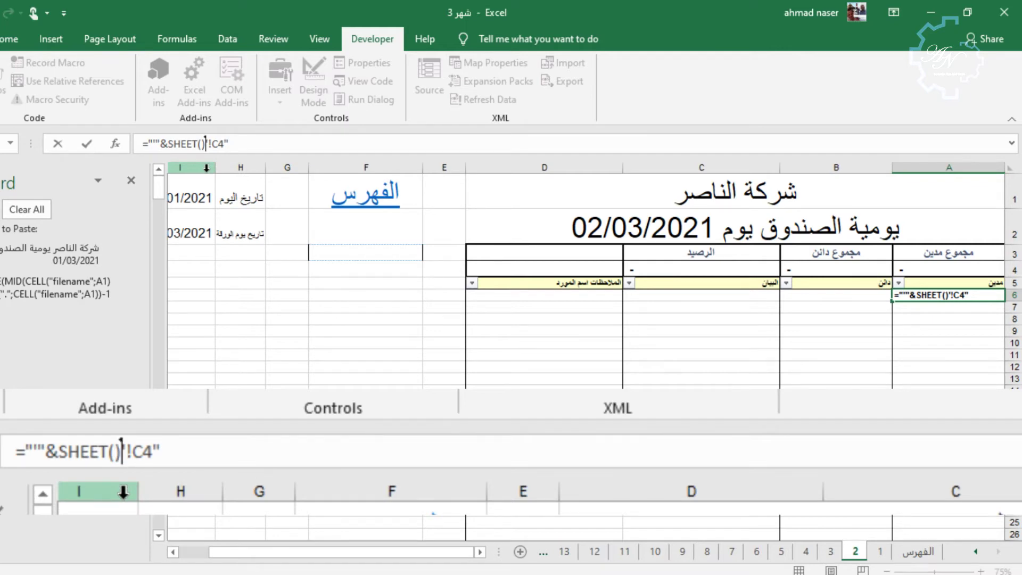
pyautogui.write('&')
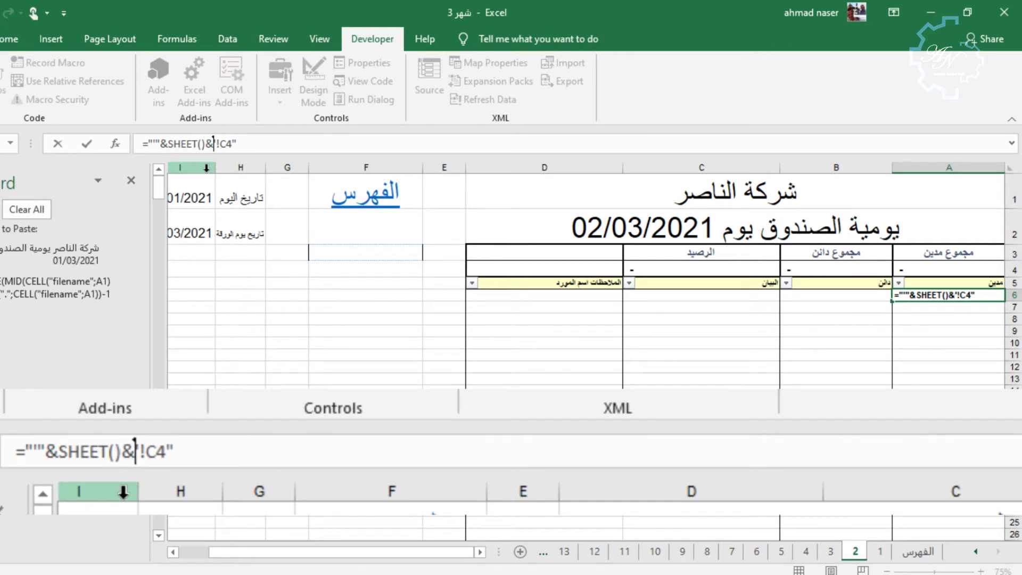
pyautogui.write('"')
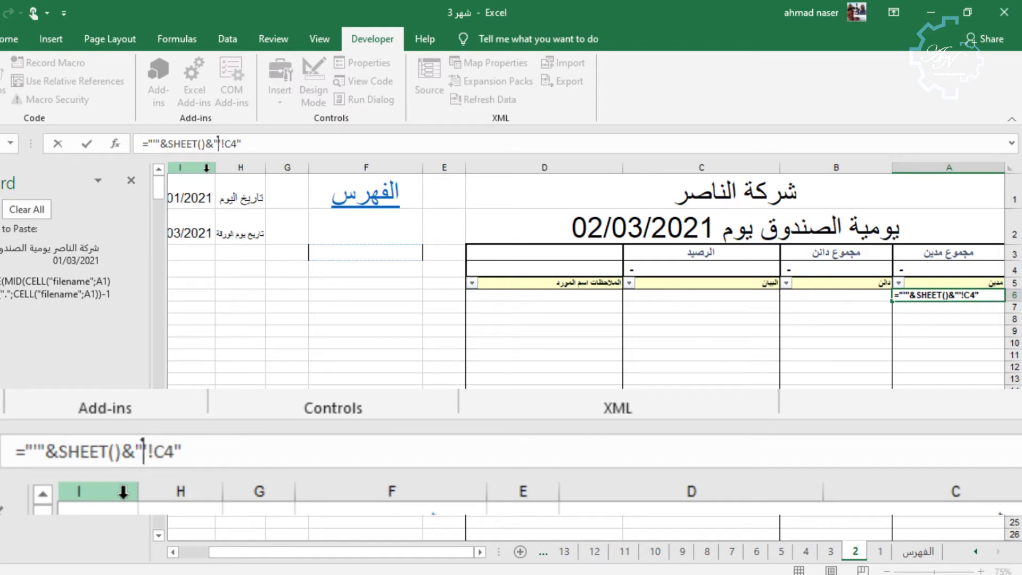
pyautogui.press('Return')
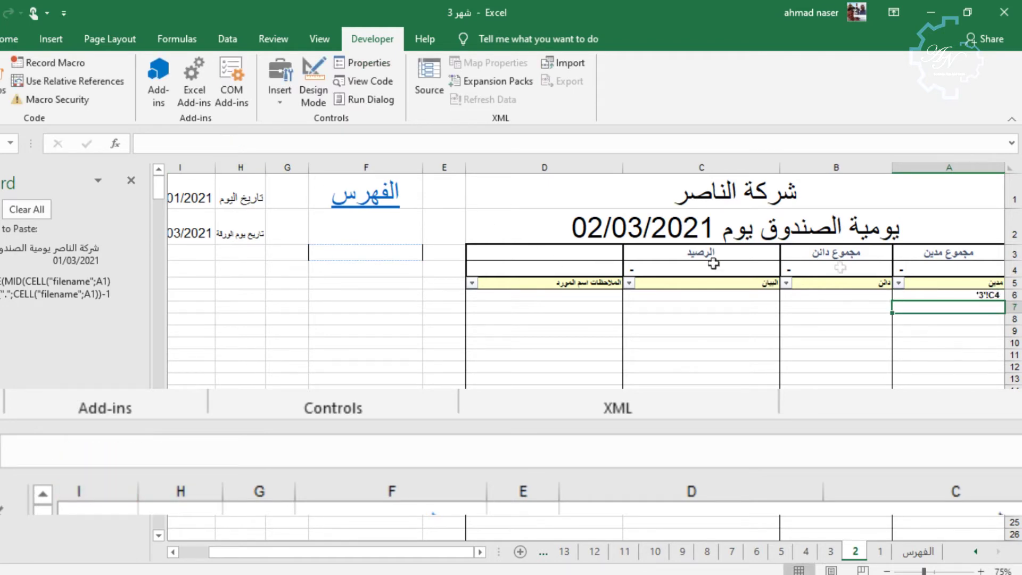
# Step: Make A6 =INDIRECT("'"&SHEET()-2&"'!C4") so it returns sheet 1's 390,000 balance
pyautogui.click(933, 296)
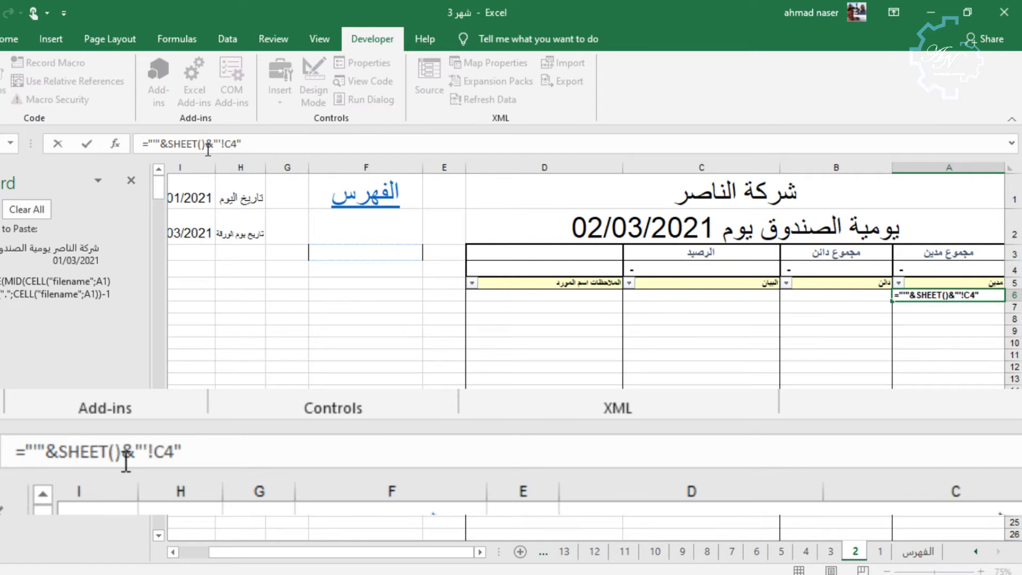
pyautogui.write("'")
pyautogui.press('Return')
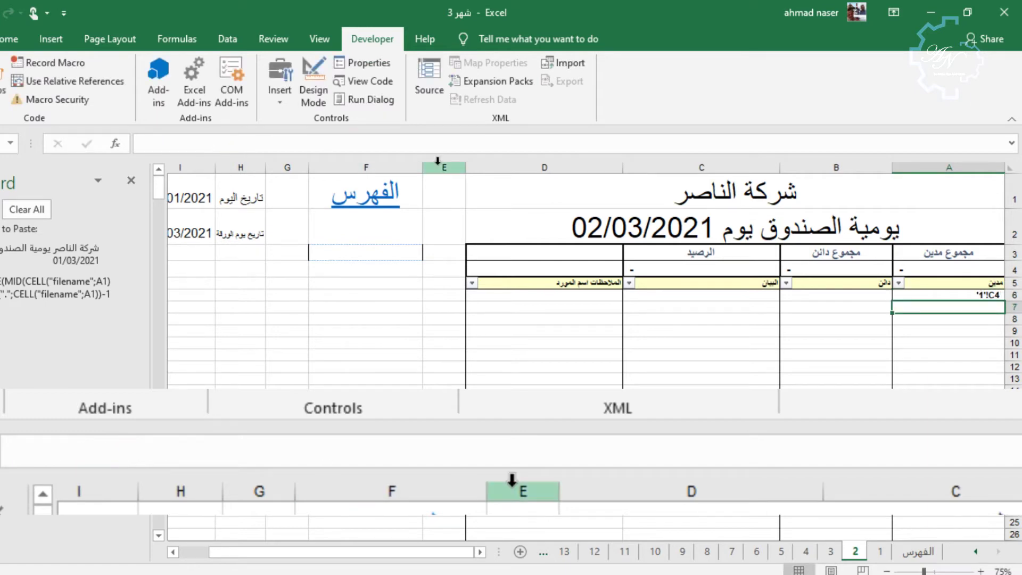
pyautogui.click(925, 295)
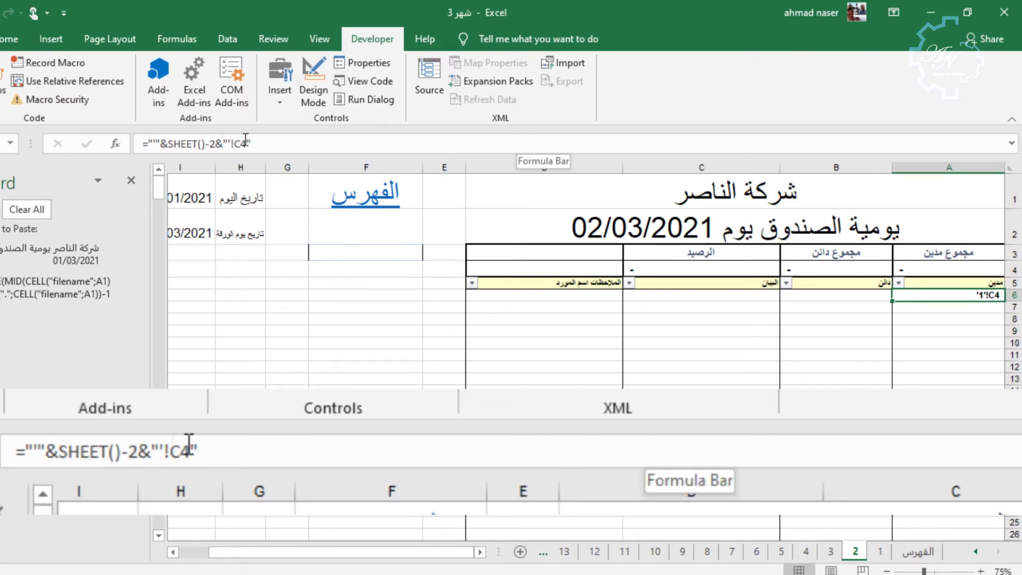
pyautogui.click(145, 144)
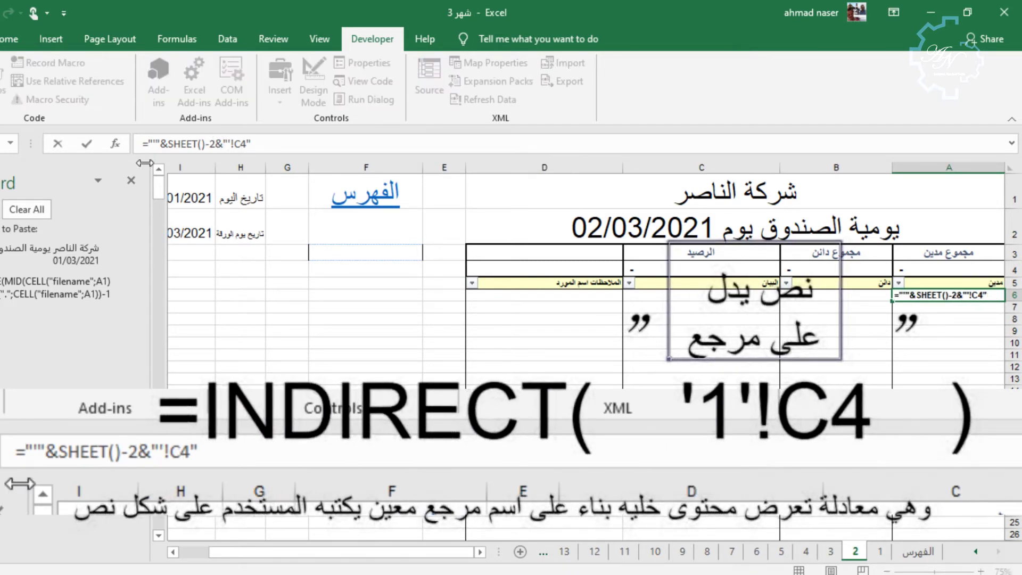
pyautogui.write('i')
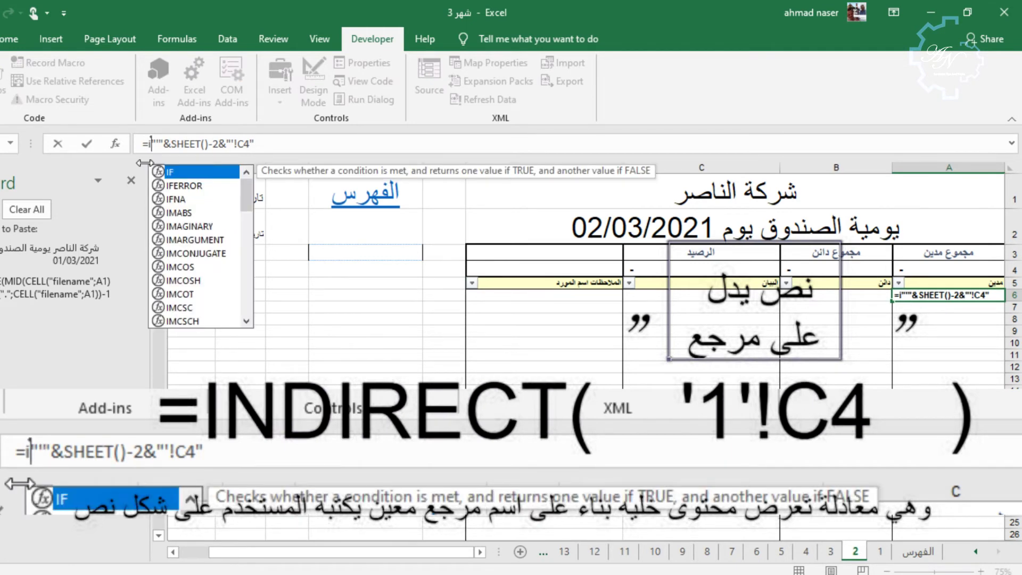
pyautogui.write('n')
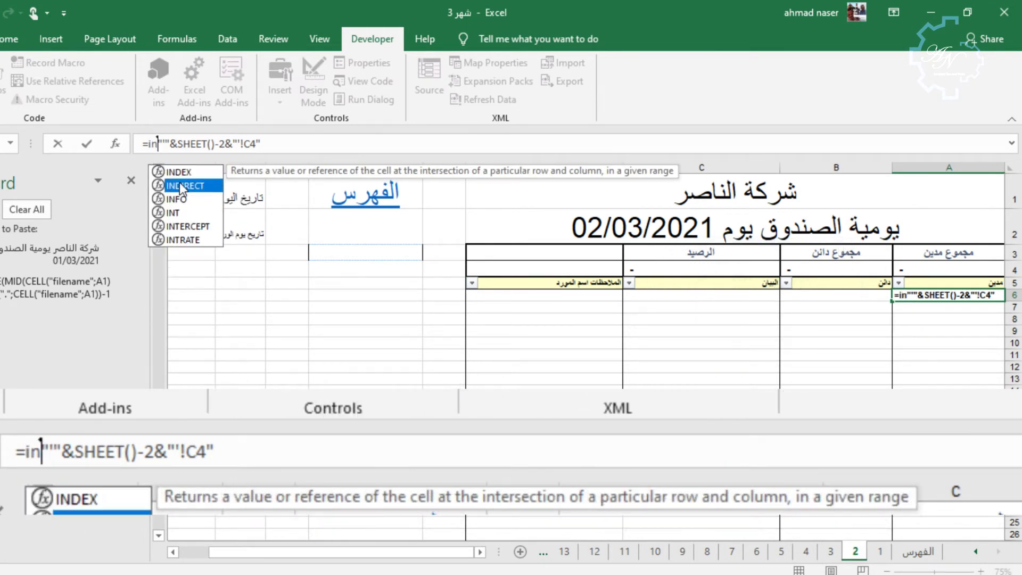
pyautogui.doubleClick(180, 185)
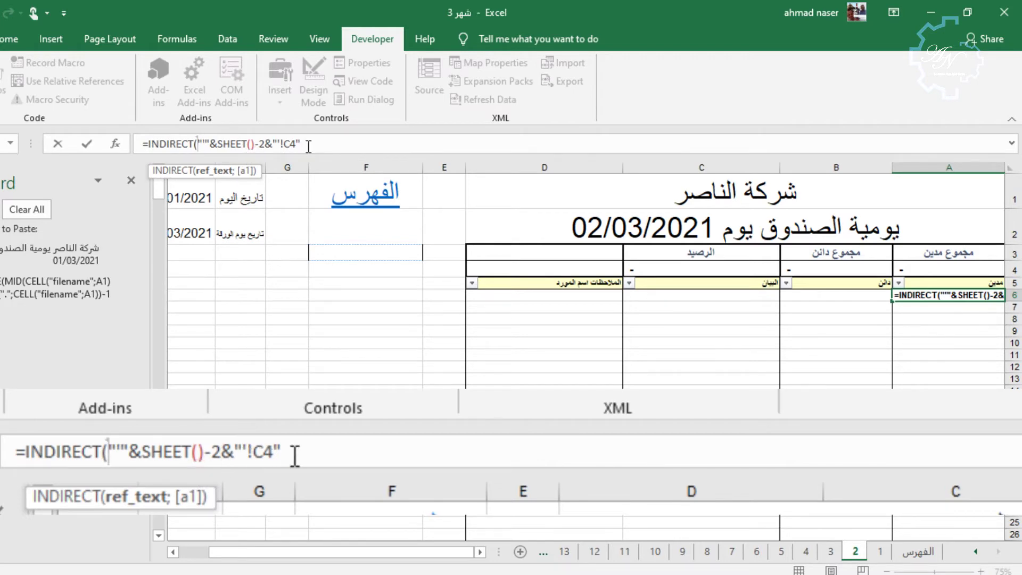
pyautogui.press('Return')
pyautogui.press('Return')
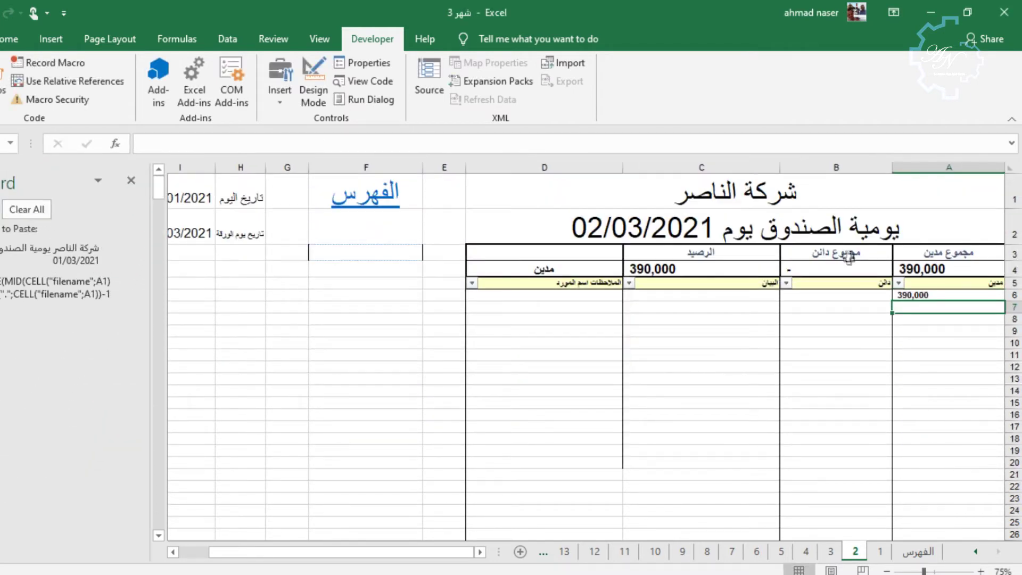
pyautogui.click(921, 298)
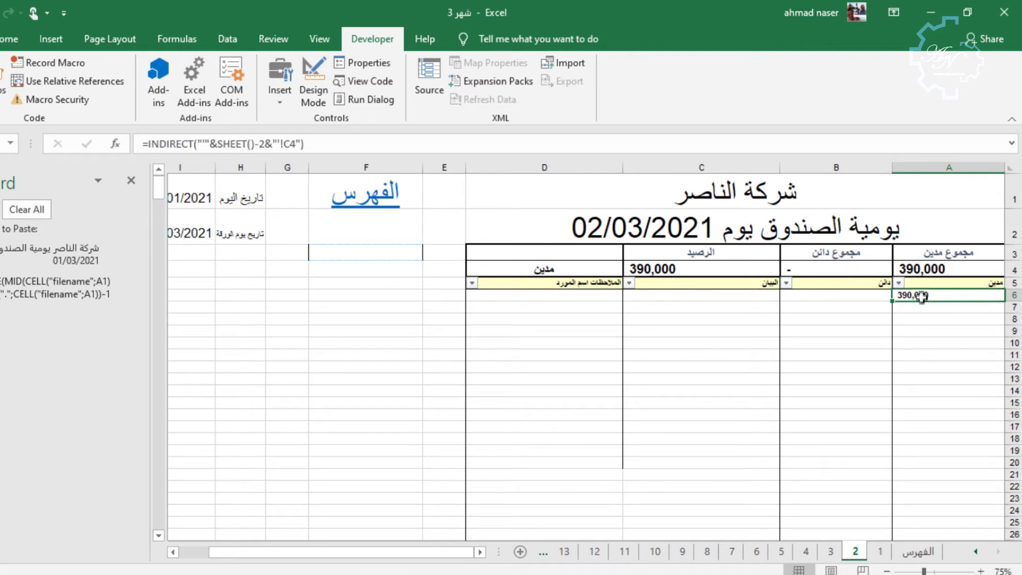
# Step: Copy sheet 2's A6 INDIRECT formula and paste it into A6 of all grouped sheets from sheet 3
pyautogui.click(880, 551)
pyautogui.click(857, 552)
pyautogui.hotkey('ctrl', 'c')
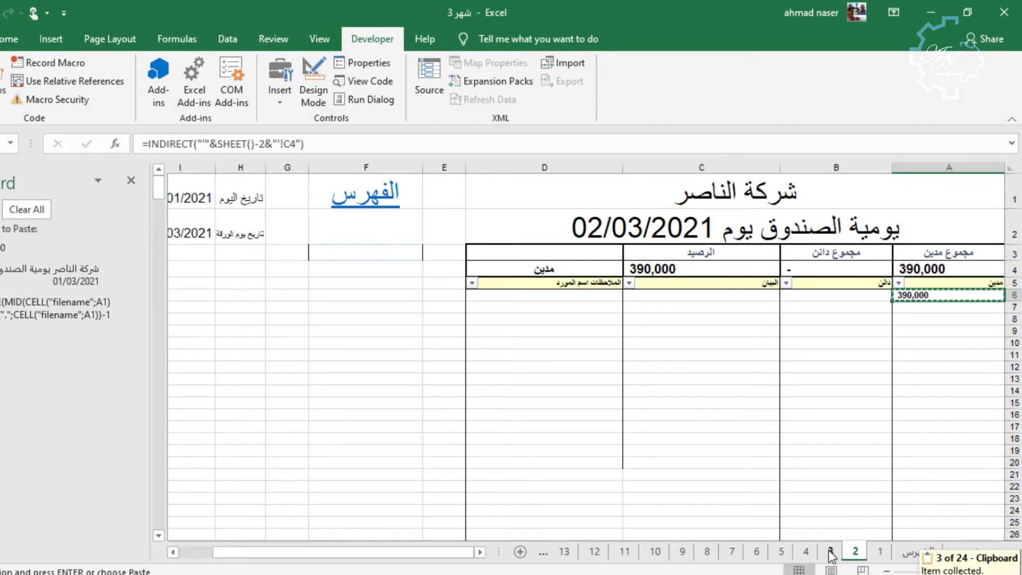
pyautogui.click(829, 551)
pyautogui.rightClick(829, 552)
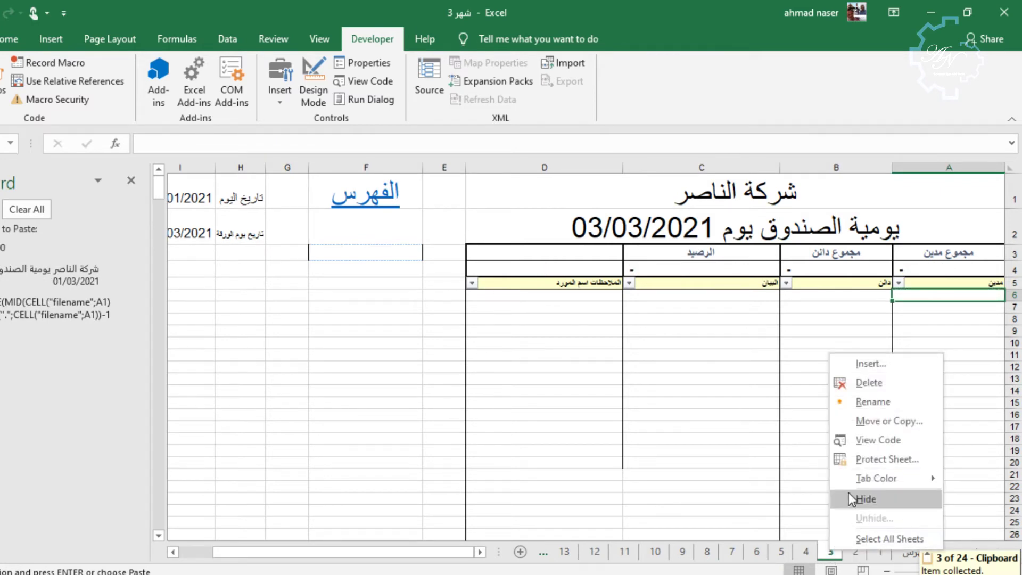
pyautogui.click(848, 539)
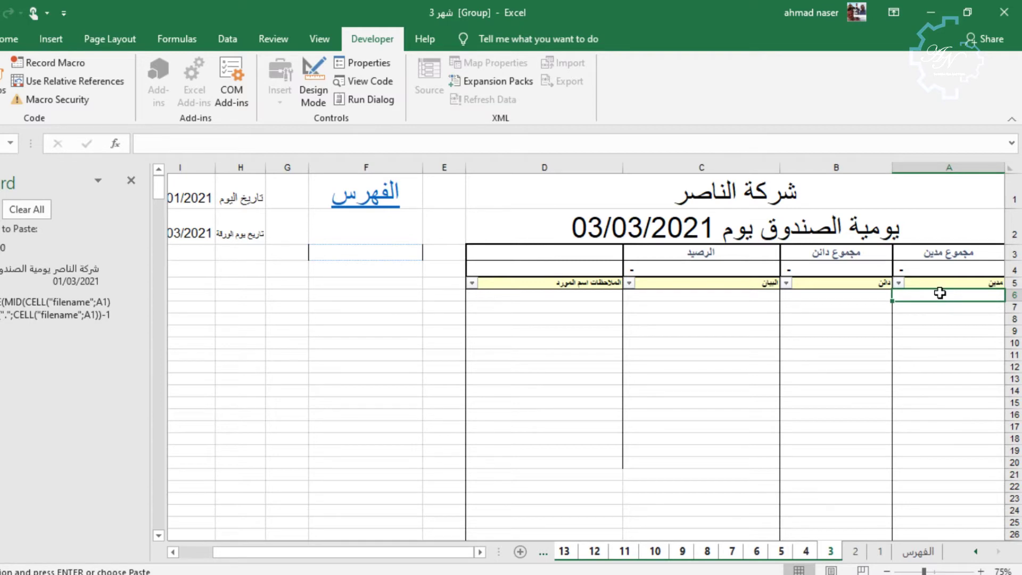
pyautogui.hotkey('ctrl', 'v')
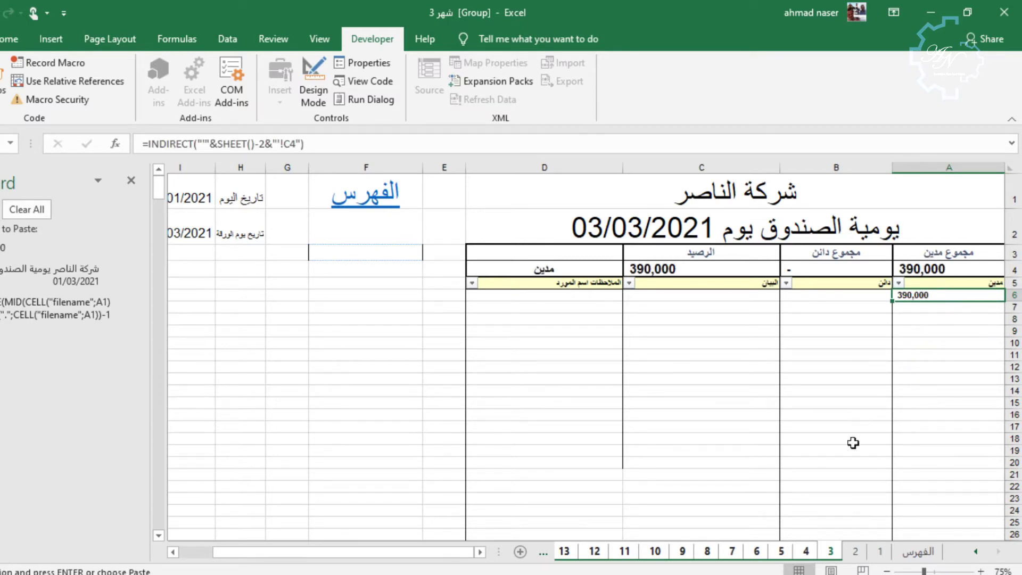
pyautogui.click(855, 551)
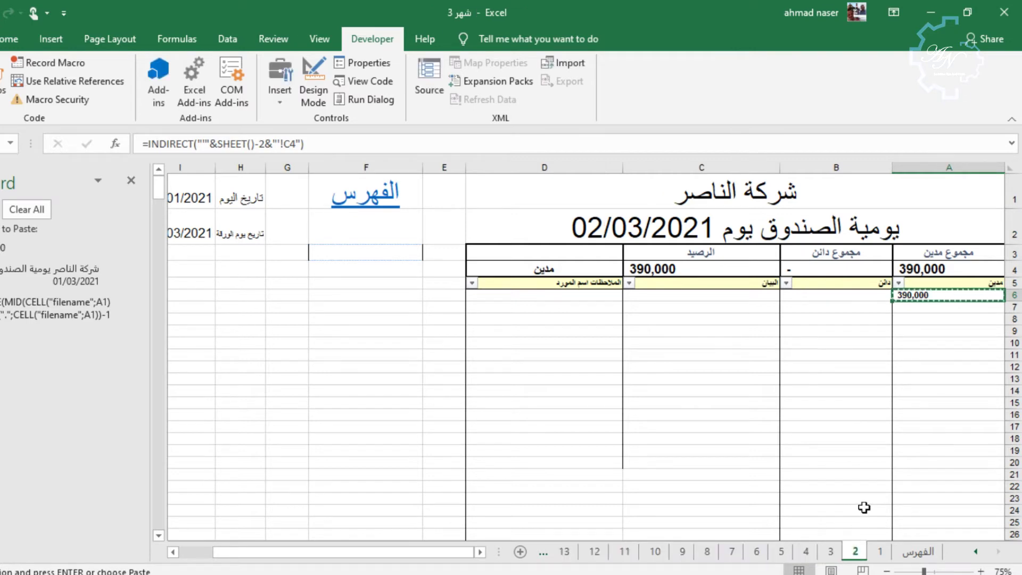
# Step: Enter a 5,000 نثريات credit in B7 on sheet 2 and check sheet 3's 385,000 opening balance
pyautogui.click(859, 308)
pyautogui.write('5000')
pyautogui.press('Tab')
pyautogui.write('نثريات')
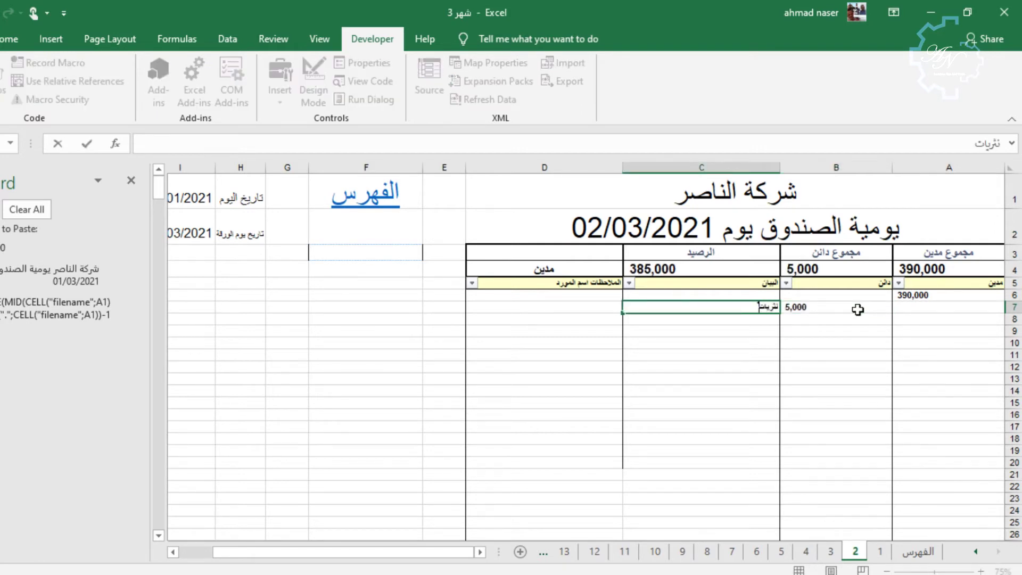
pyautogui.press('Return')
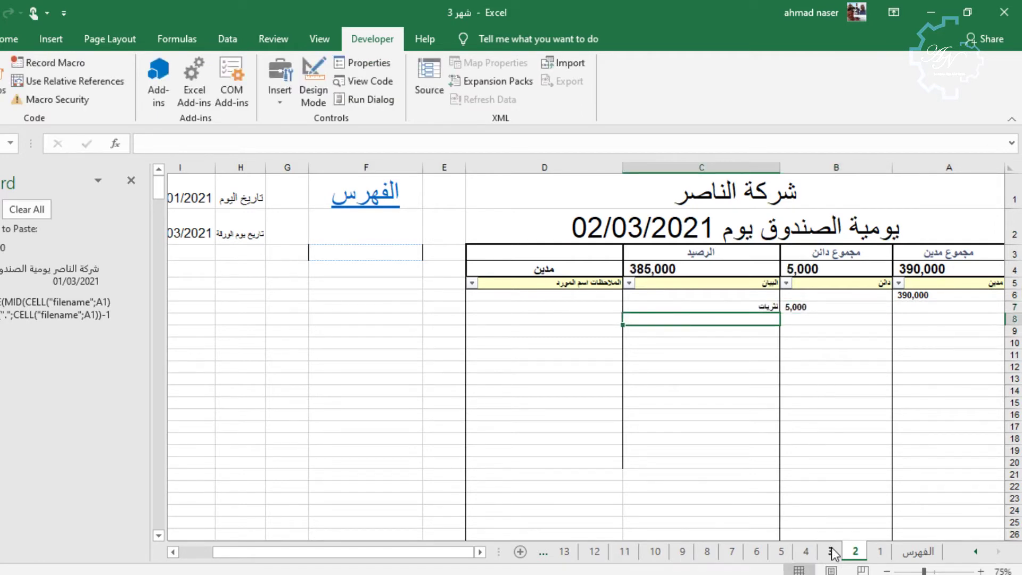
pyautogui.click(738, 266)
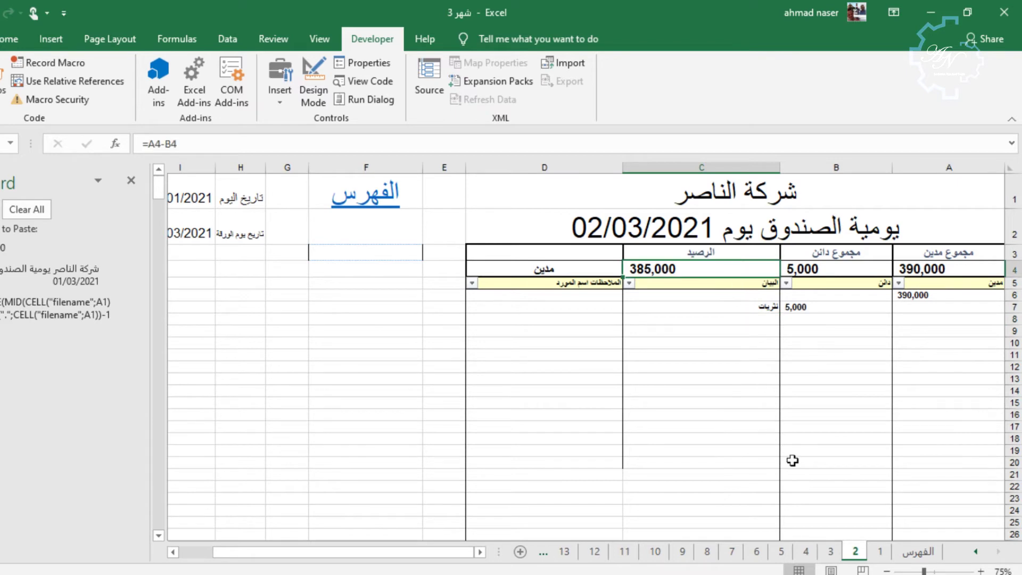
pyautogui.click(829, 552)
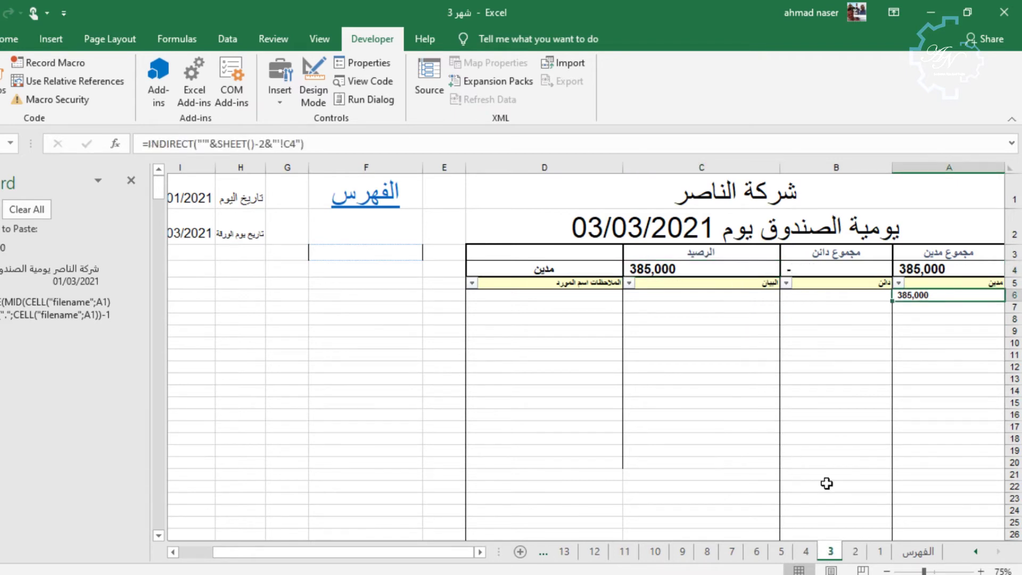
pyautogui.click(854, 551)
# Step: Group all sheets and cut the INDIRECT expression out of A6's formula, leaving just =
pyautogui.rightClick(854, 552)
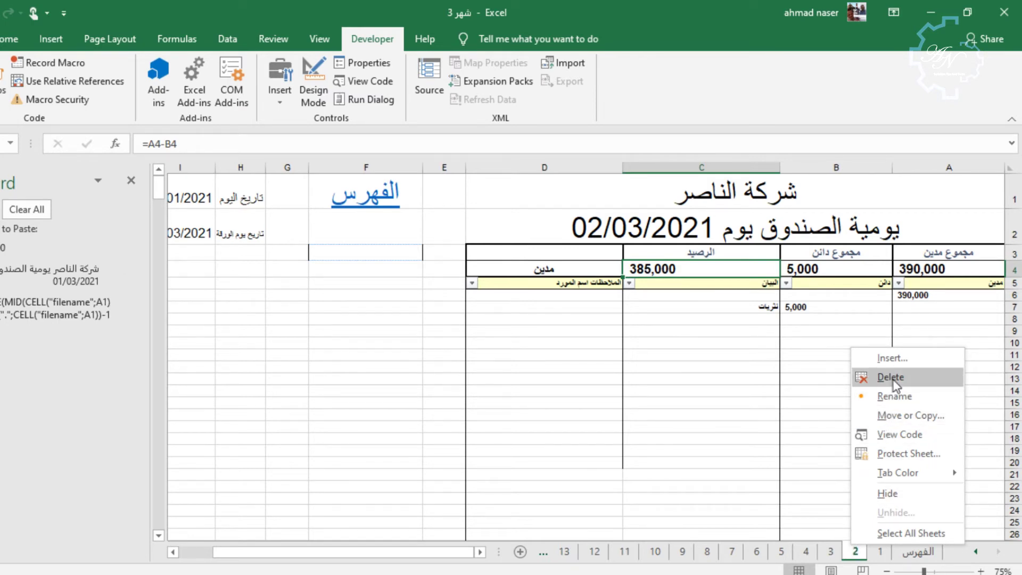
pyautogui.click(898, 533)
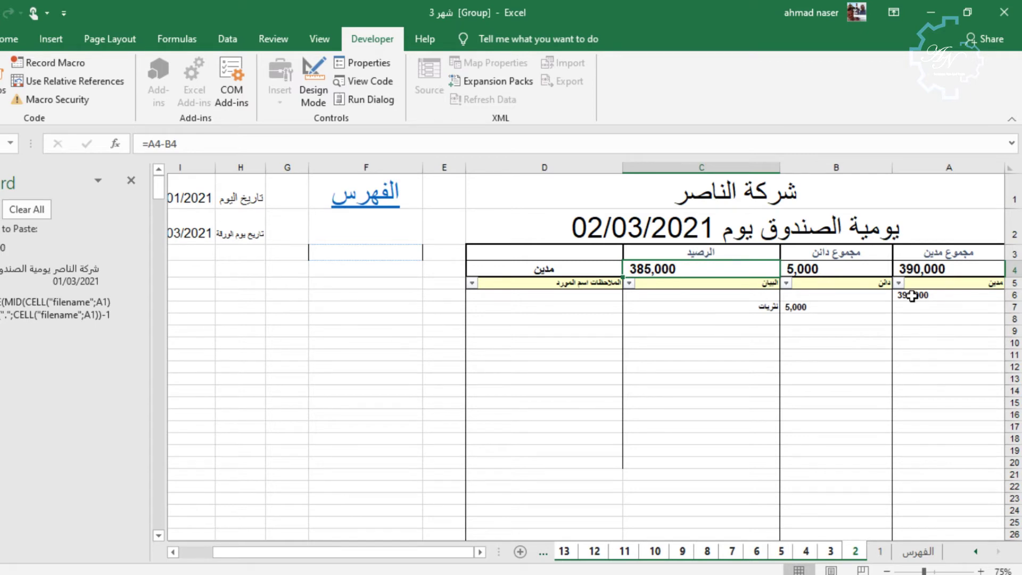
pyautogui.click(912, 296)
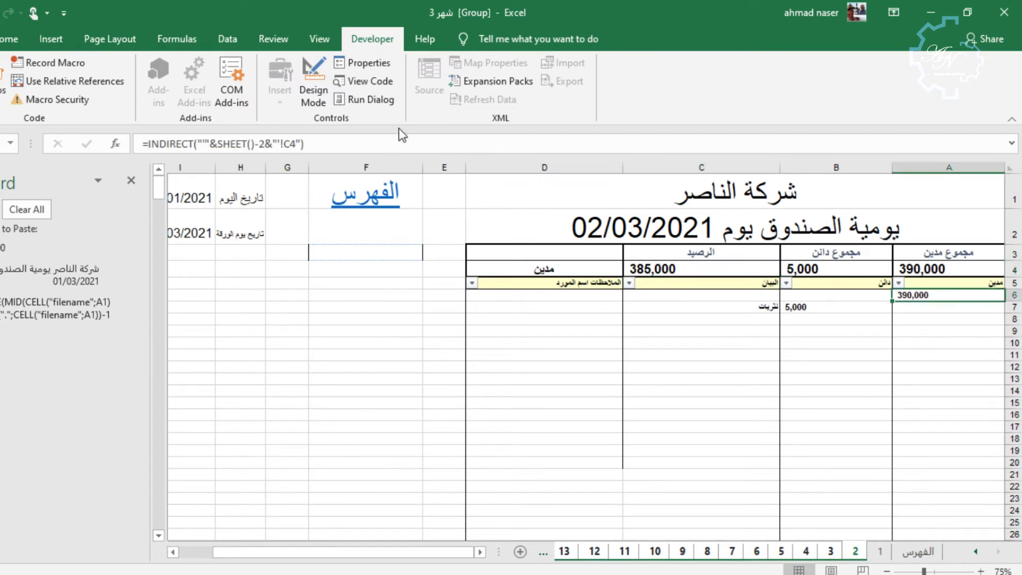
pyautogui.moveTo(388, 145); pyautogui.dragTo(151, 142)
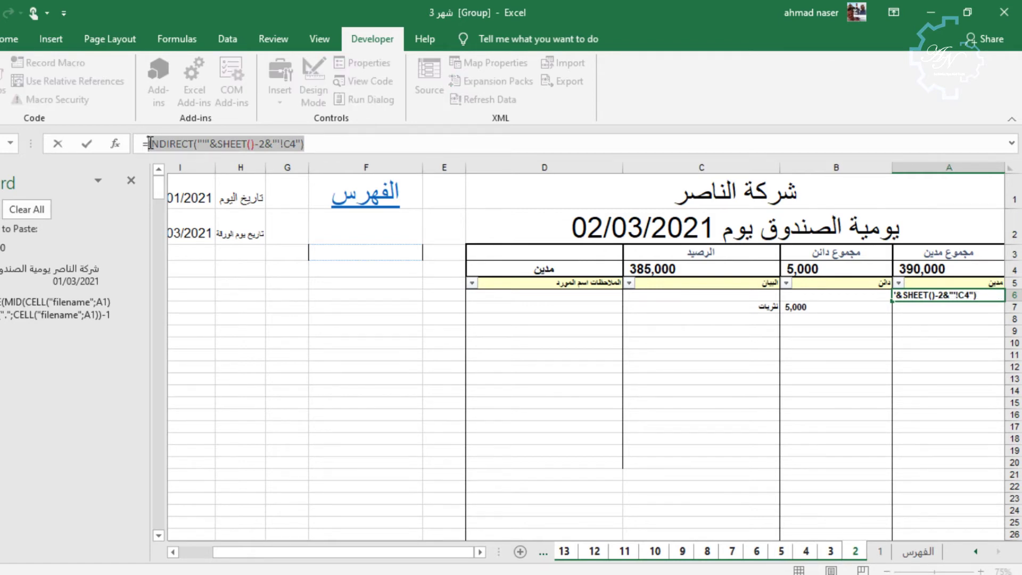
pyautogui.hotkey('ctrl', 'x')
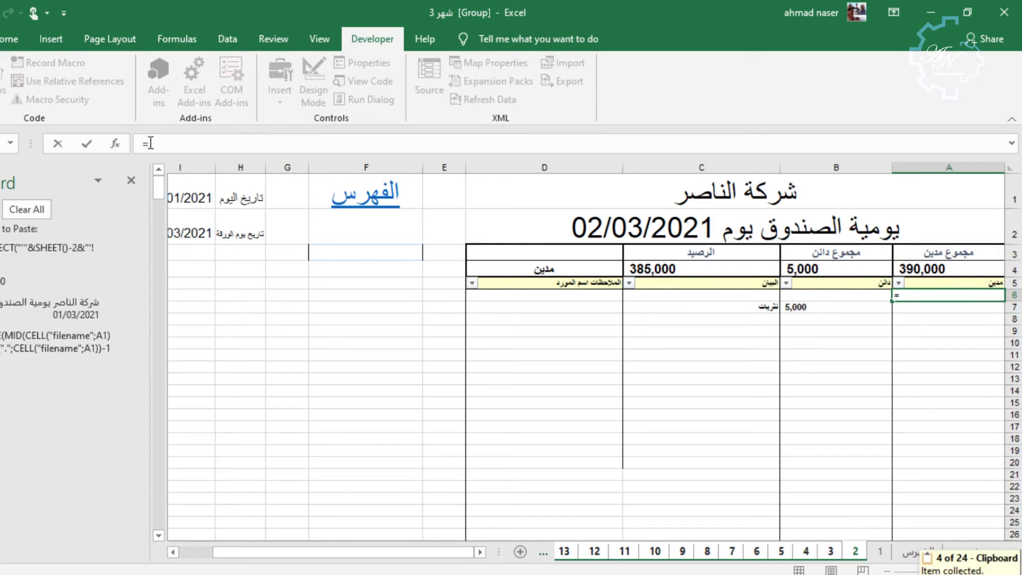
pyautogui.write('ه')
# Step: Rebuild A6 as =IF(INDIRECT(...)>0;INDIRECT(...);) so only positive balances carry forward as debits
pyautogui.press('BackSpace')
pyautogui.write('if')
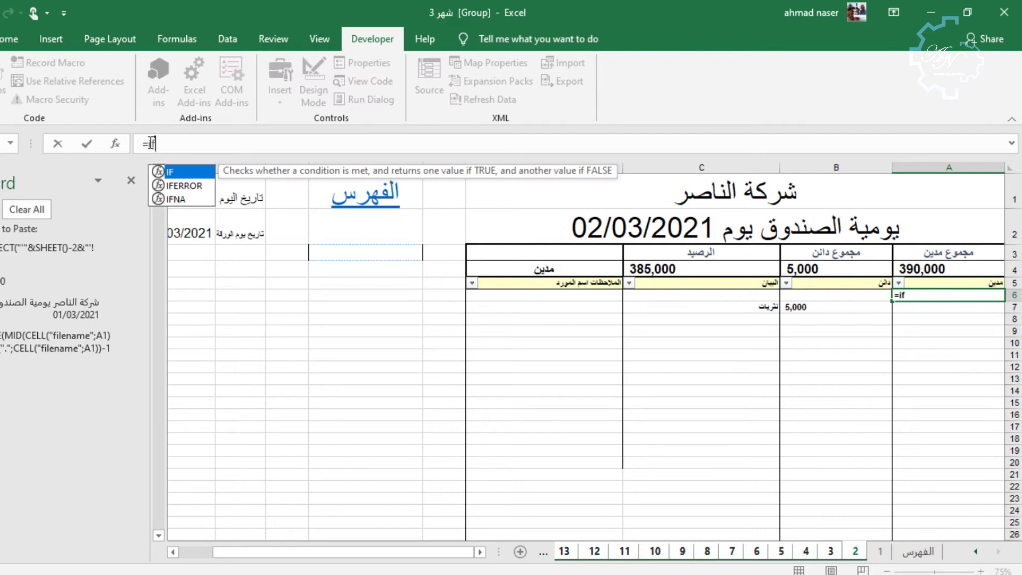
pyautogui.doubleClick(168, 172)
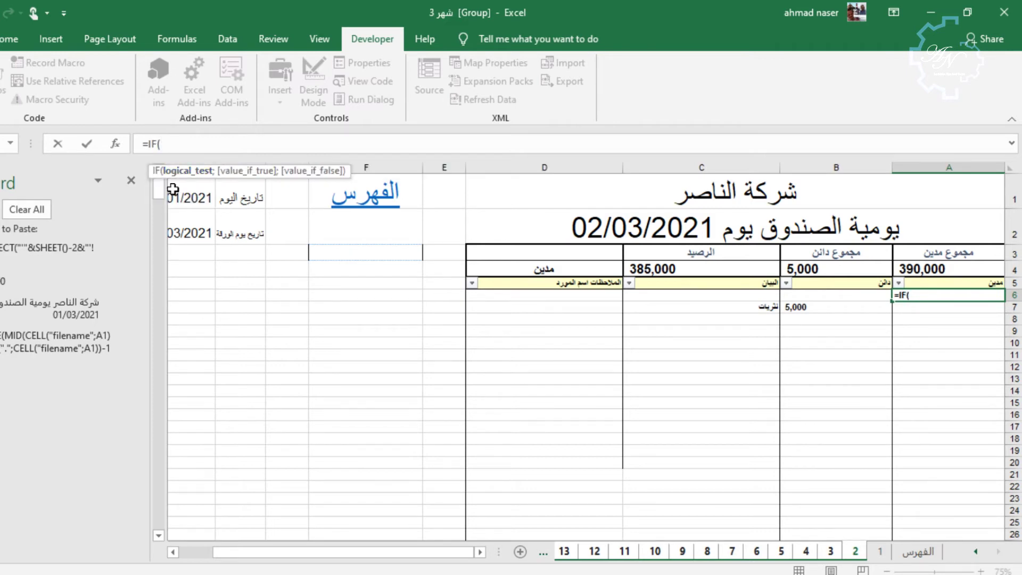
pyautogui.click(63, 249)
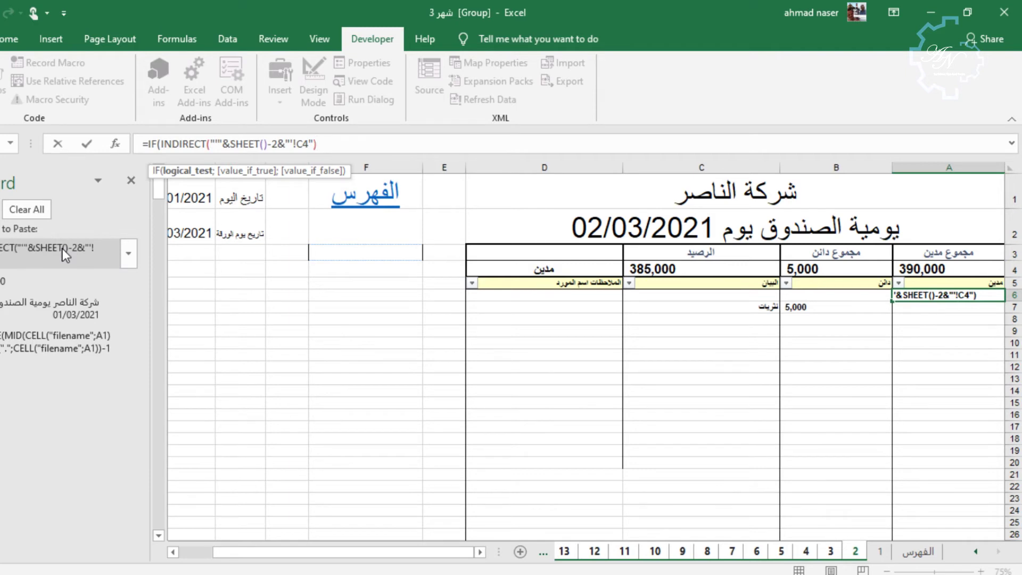
pyautogui.write('>')
pyautogui.write('0')
pyautogui.write(';')
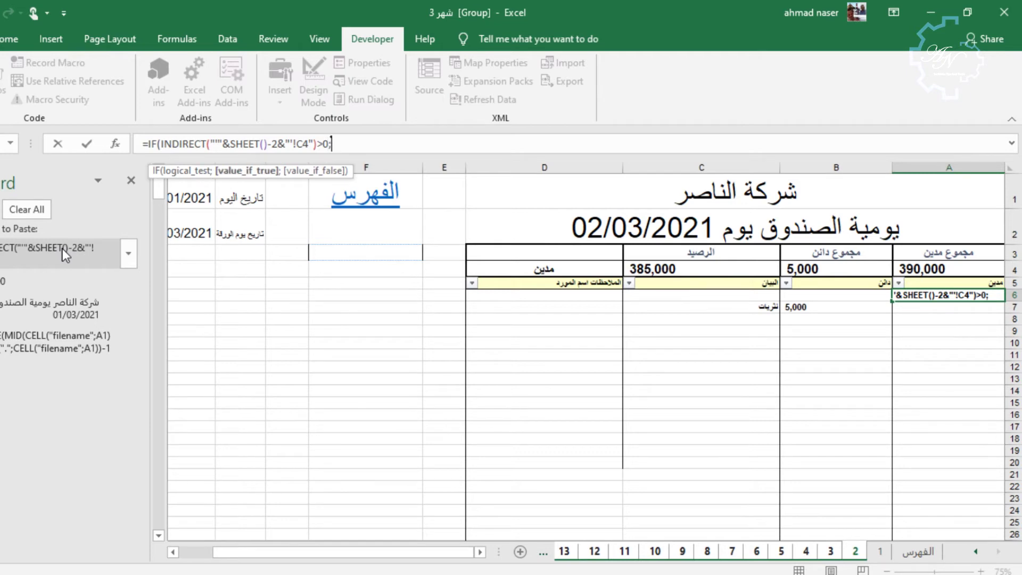
pyautogui.click(63, 248)
pyautogui.write(';0')
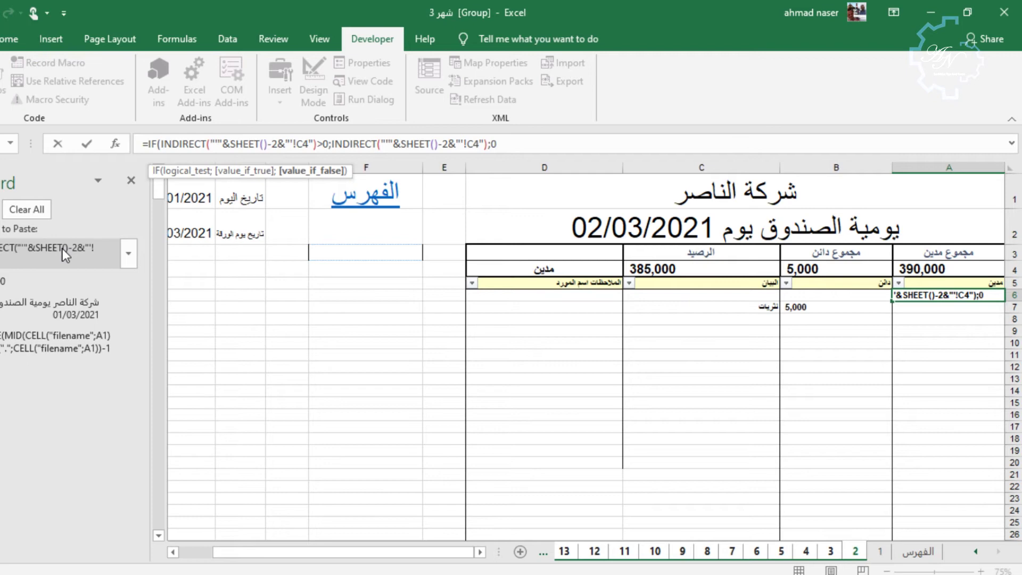
pyautogui.press('Return')
pyautogui.press('Return')
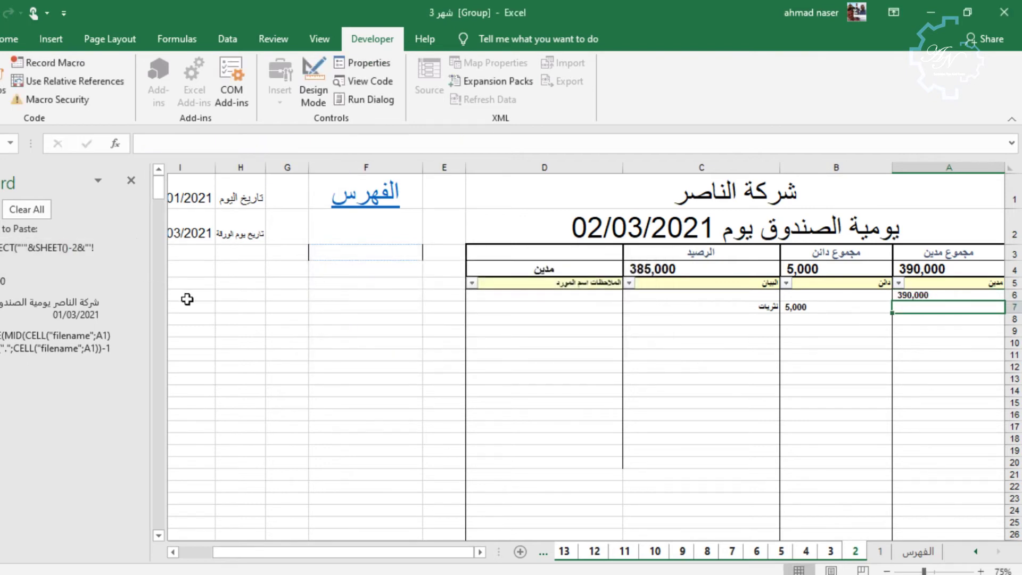
# Step: Put =IF(INDIRECT(...)>0;0;-INDIRECT(...)) in B6 so negative balances carry forward as credits
pyautogui.click(795, 294)
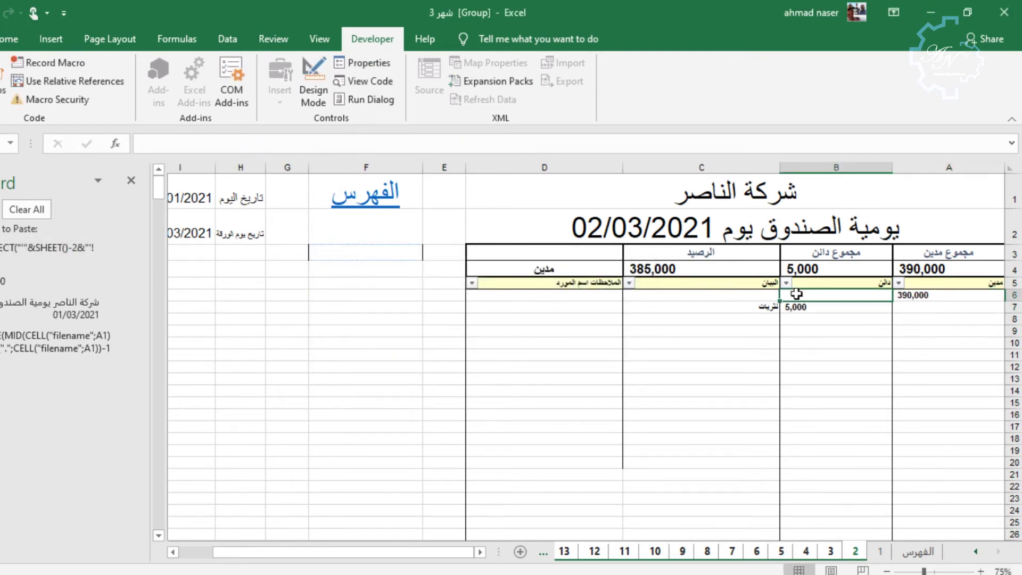
pyautogui.write('=')
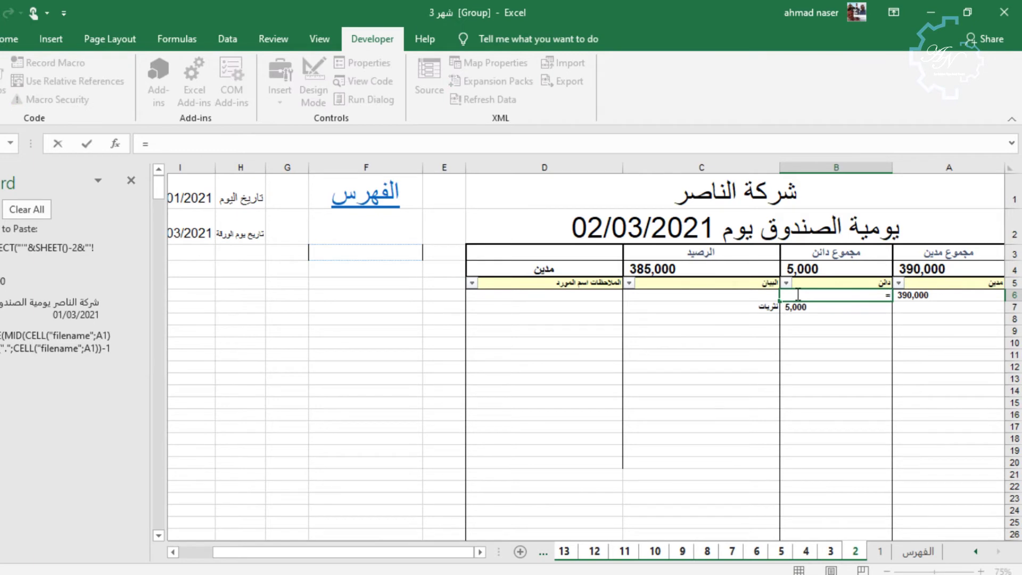
pyautogui.write('if(')
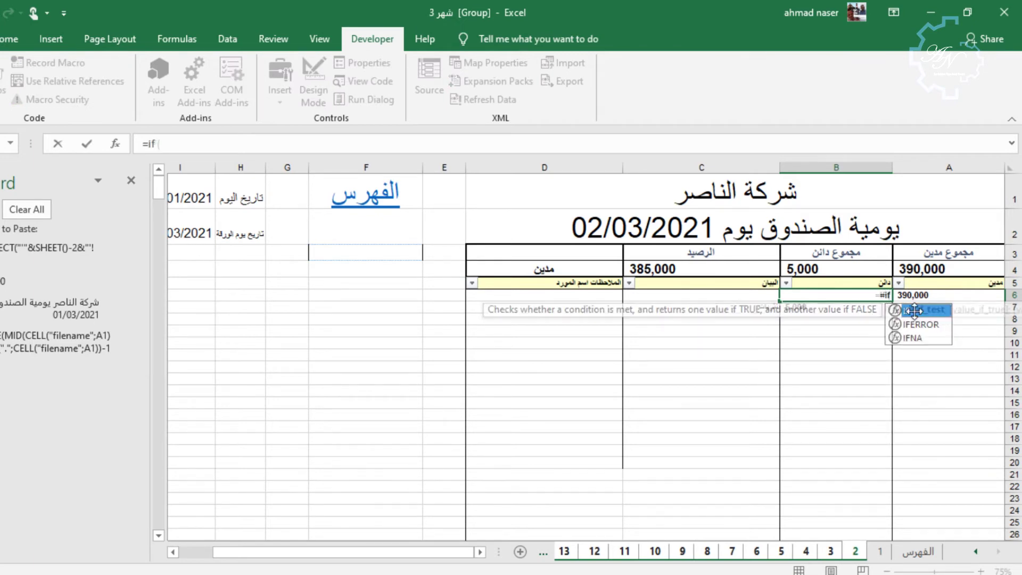
pyautogui.doubleClick(913, 311)
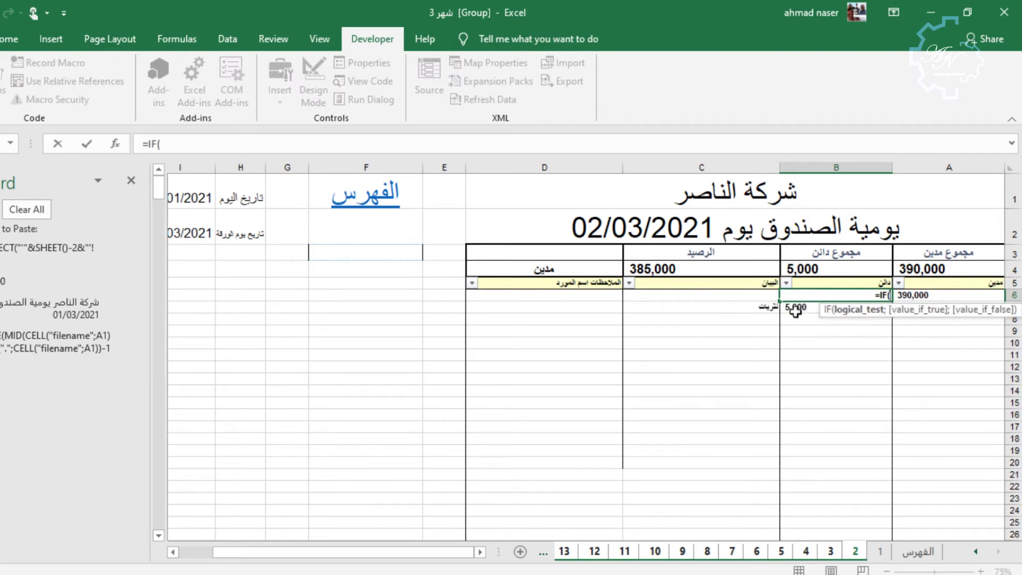
pyautogui.click(712, 144)
pyautogui.hotkey('ctrl', 'v')
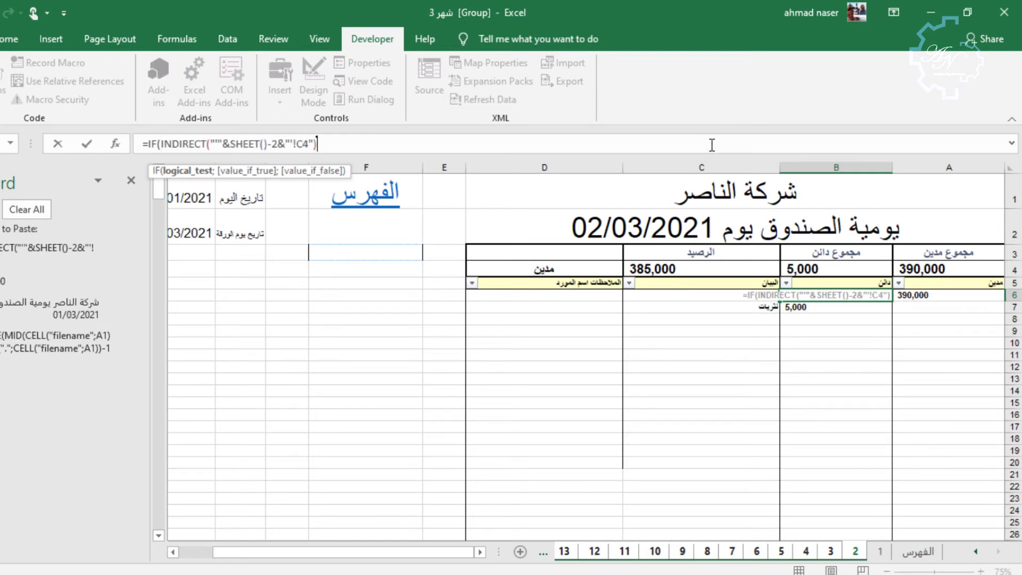
pyautogui.write('>')
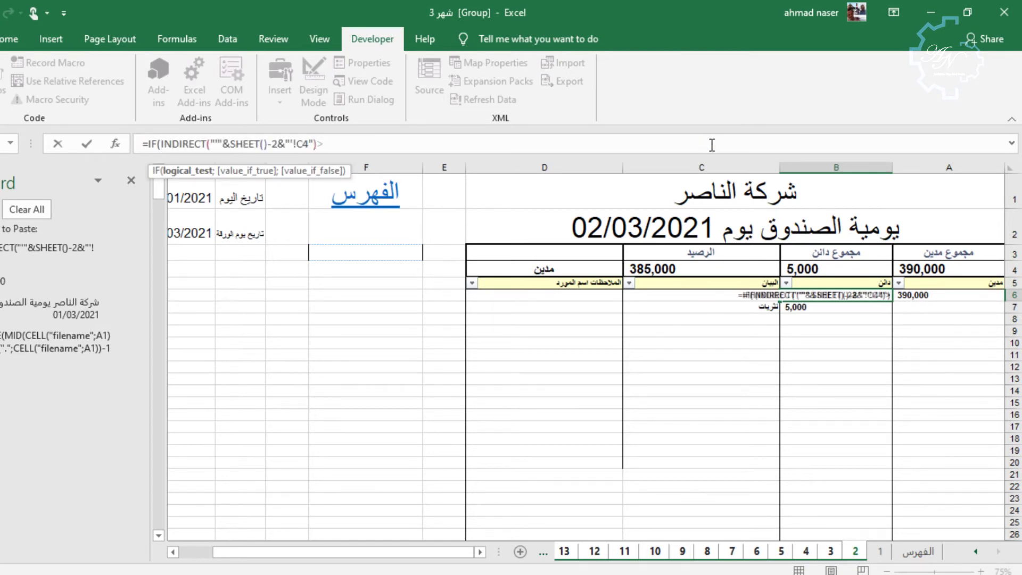
pyautogui.write('0')
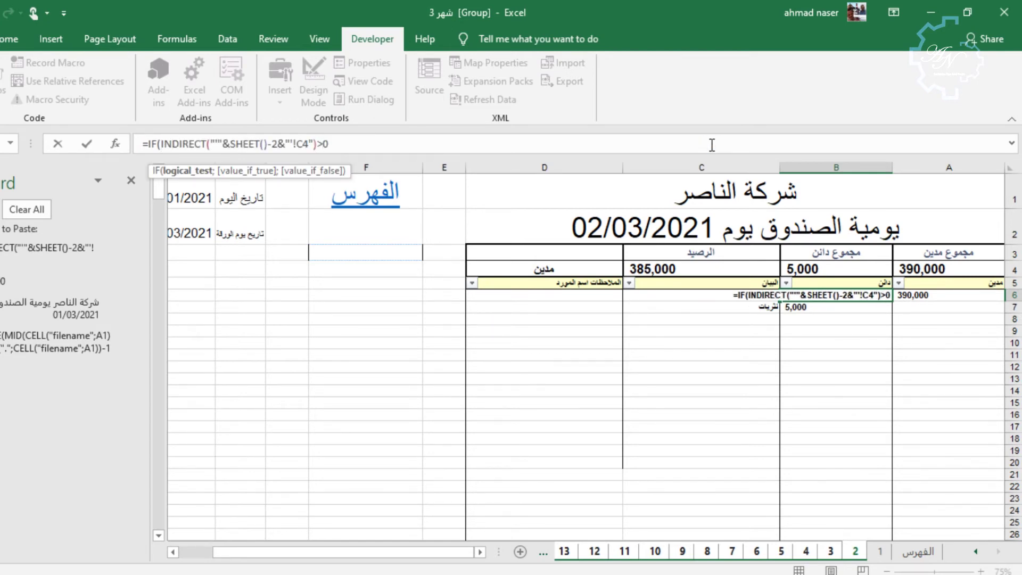
pyautogui.write(';0')
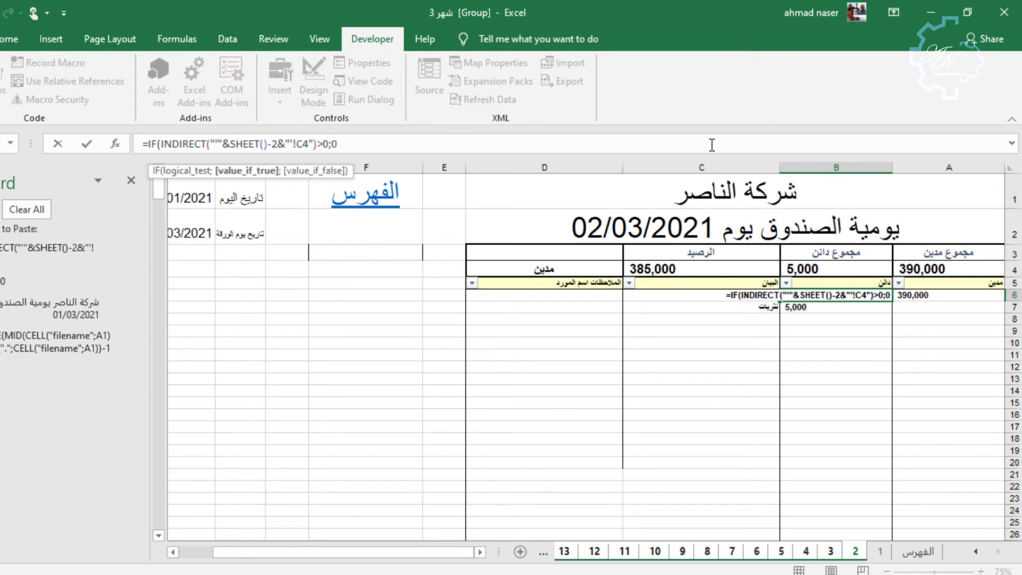
pyautogui.write(';')
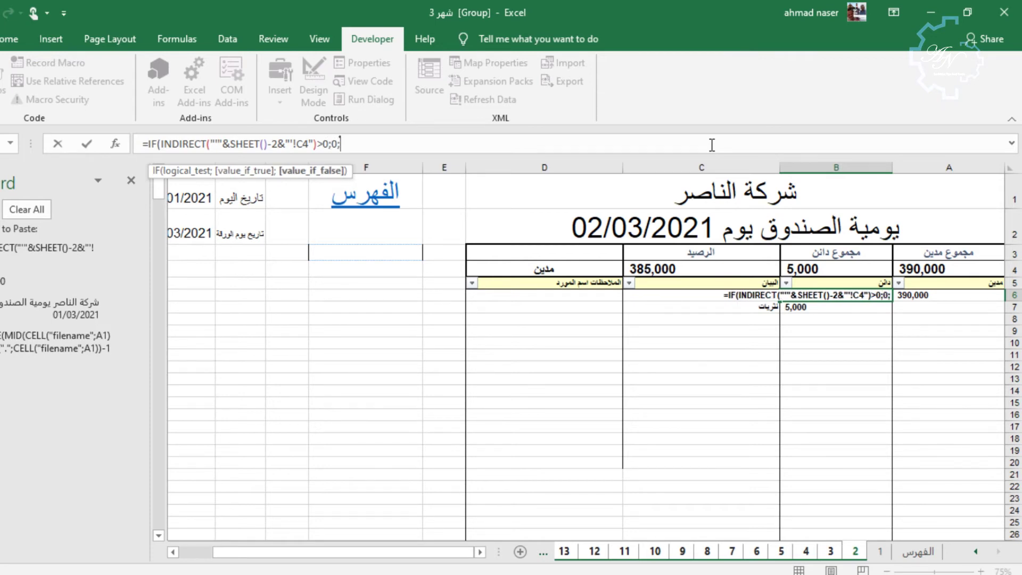
pyautogui.write('-')
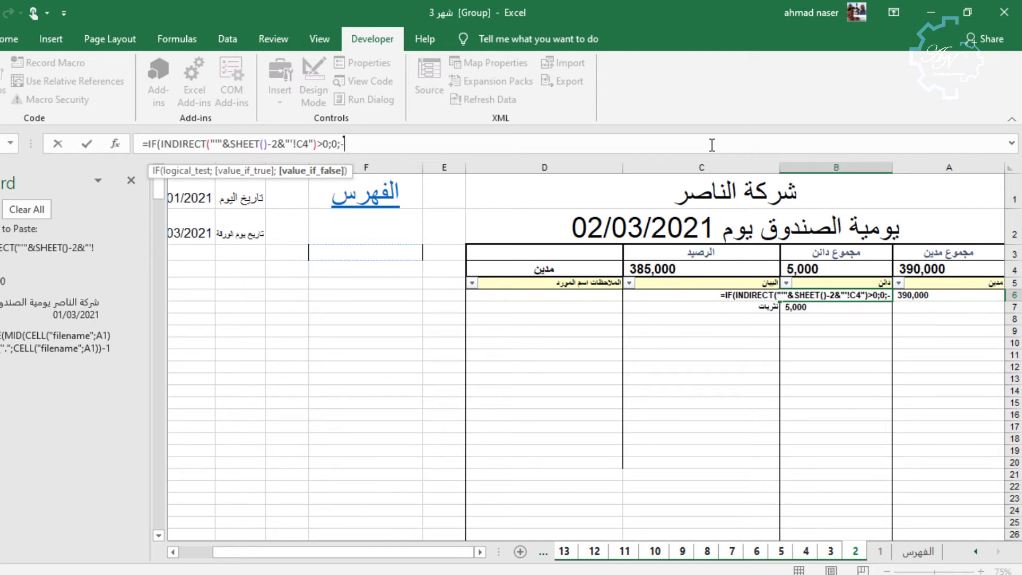
pyautogui.hotkey('ctrl', 'v')
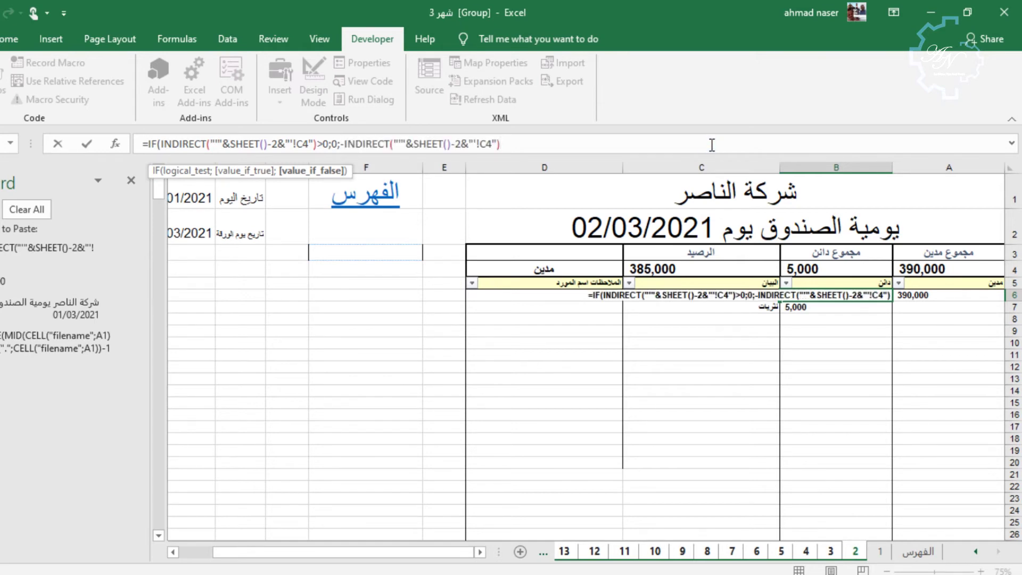
pyautogui.press('Return')
pyautogui.press('Return')
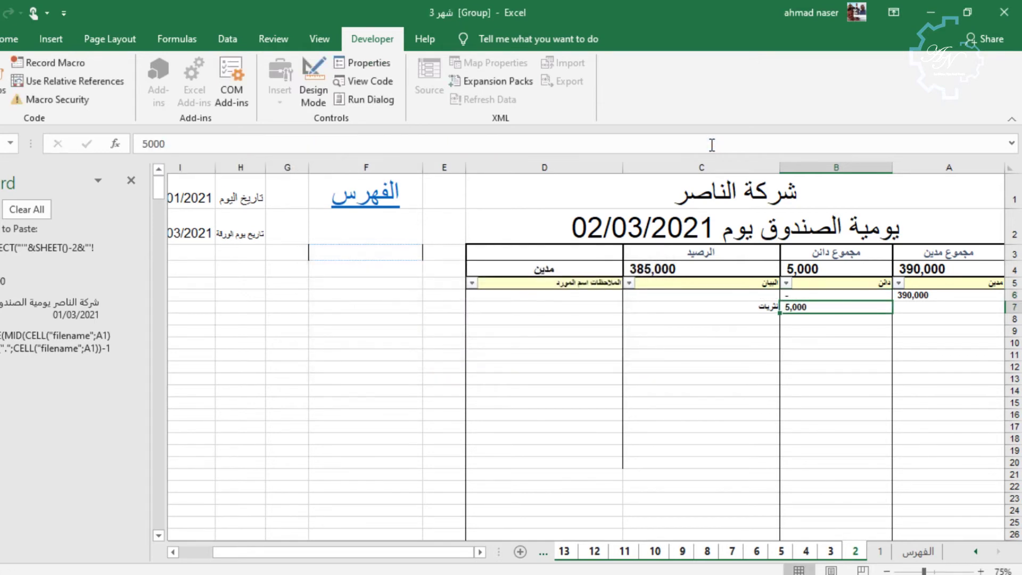
pyautogui.click(880, 552)
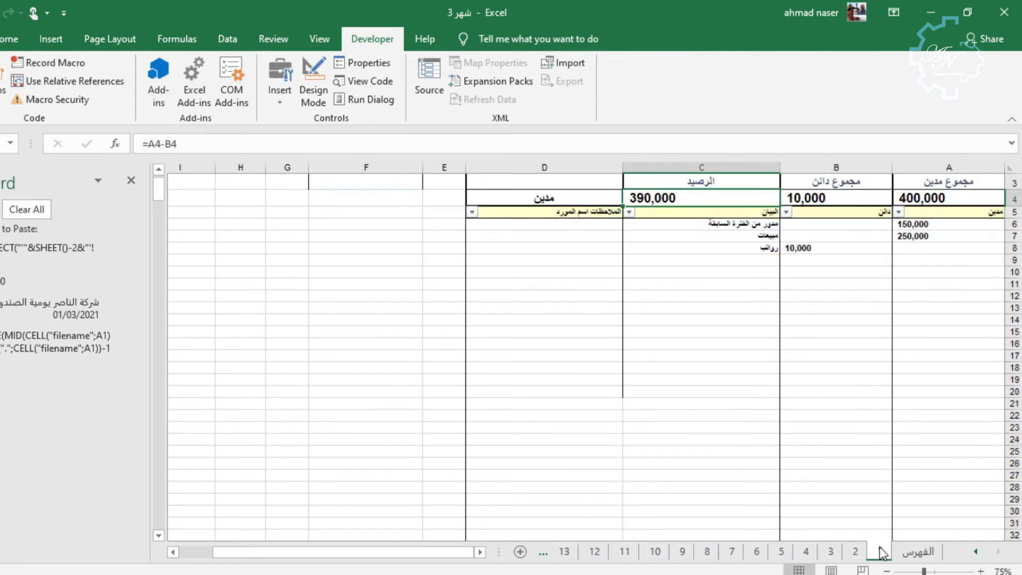
# Step: Enter a 500,000 credit in B9 on sheet 1
pyautogui.click(847, 258)
pyautogui.write('500000')
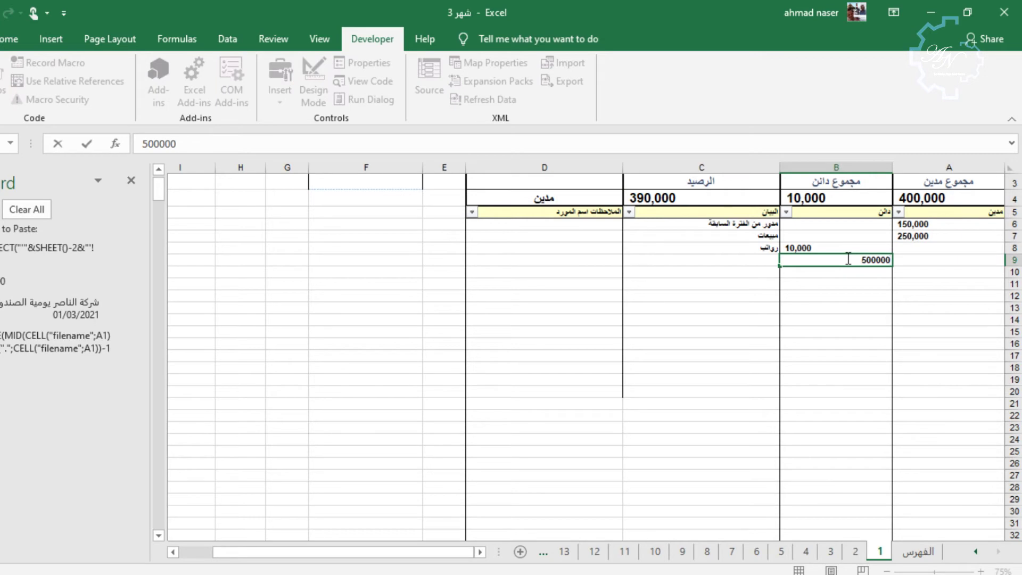
pyautogui.press('Return')
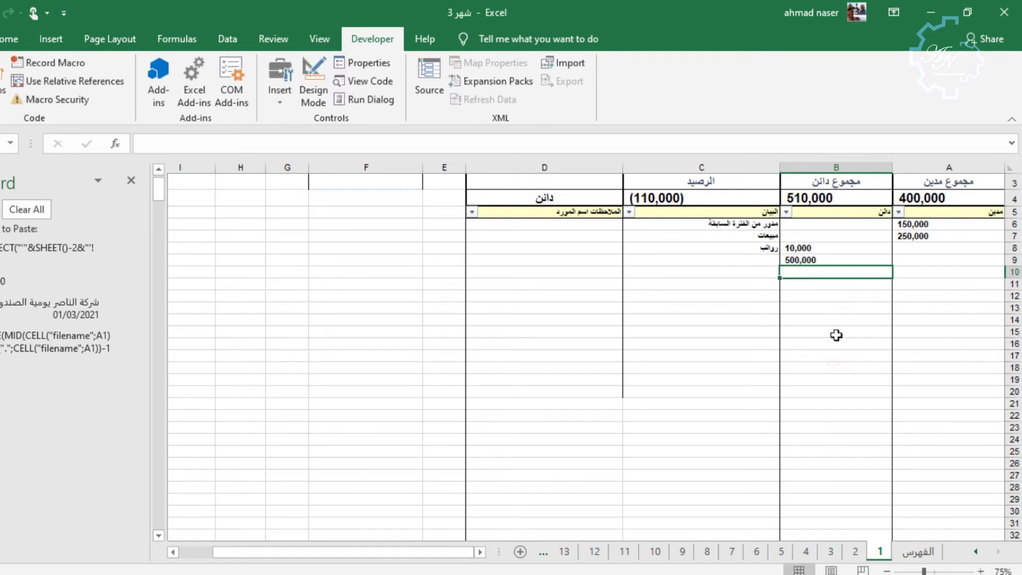
# Step: Check sheet 2's carried-forward A6 and B6 formulas, then return to the top of sheet 1
pyautogui.click(856, 552)
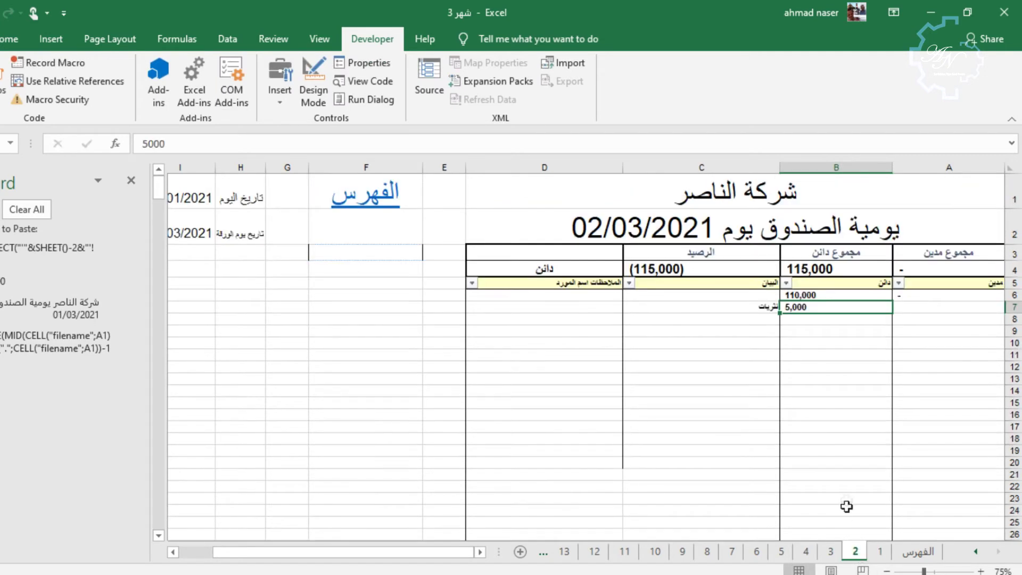
pyautogui.click(840, 296)
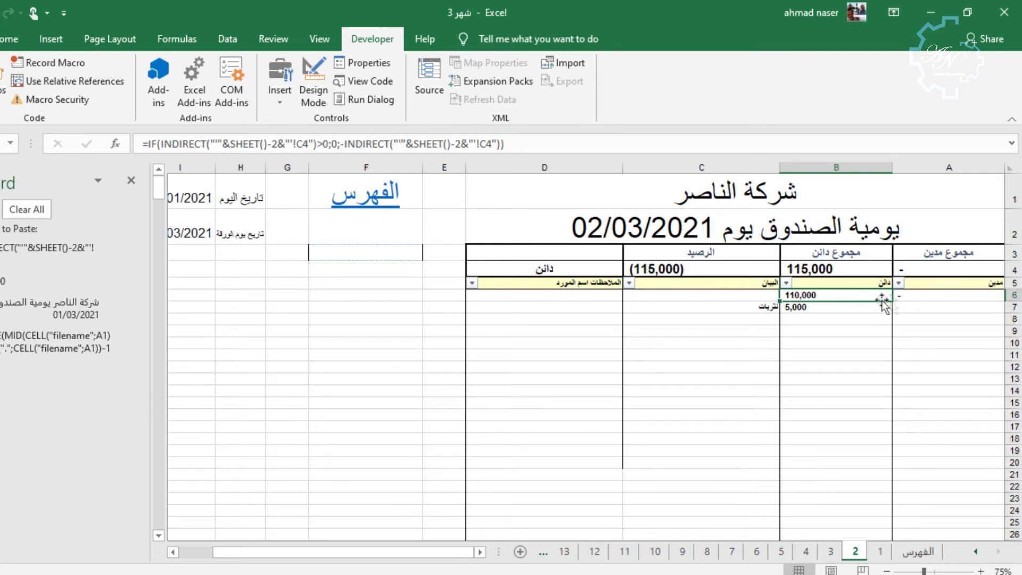
pyautogui.click(903, 297)
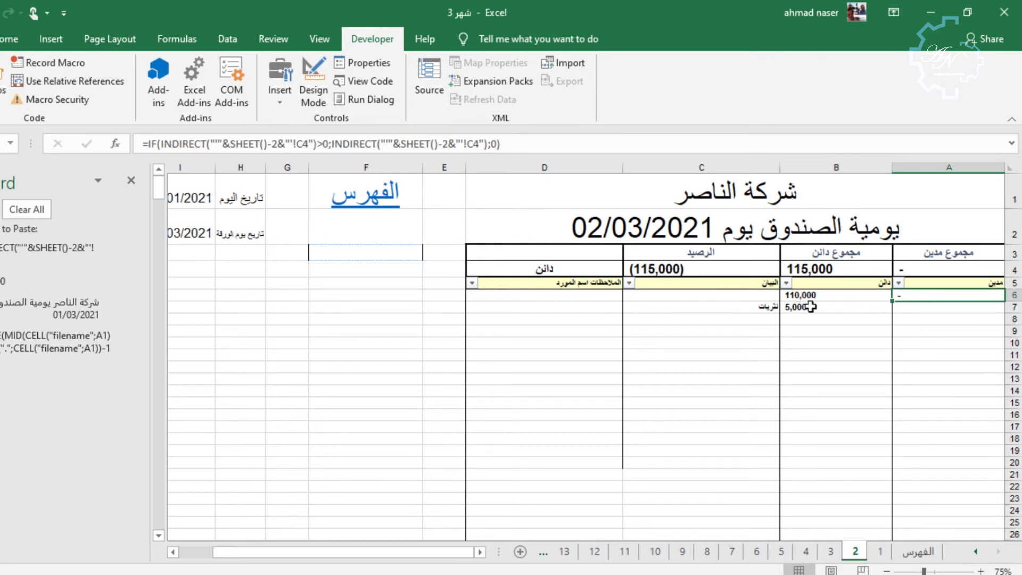
pyautogui.click(880, 551)
pyautogui.click(846, 403)
pyautogui.press('Up')
pyautogui.press('Up')
pyautogui.press('Up')
pyautogui.press('Up')
pyautogui.press('Up')
pyautogui.press('Up')
pyautogui.press('Up')
pyautogui.press('Up')
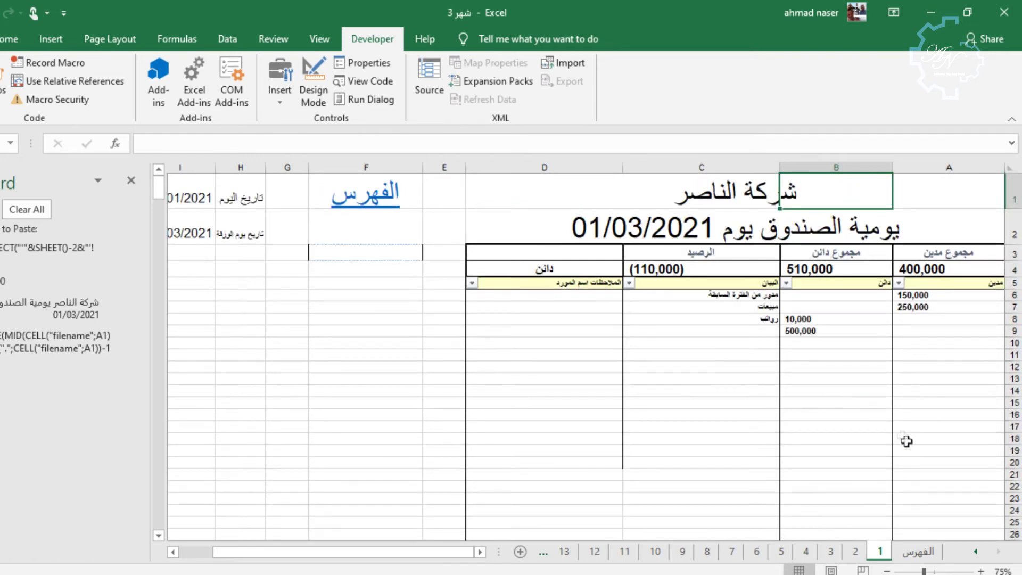
pyautogui.click(912, 552)
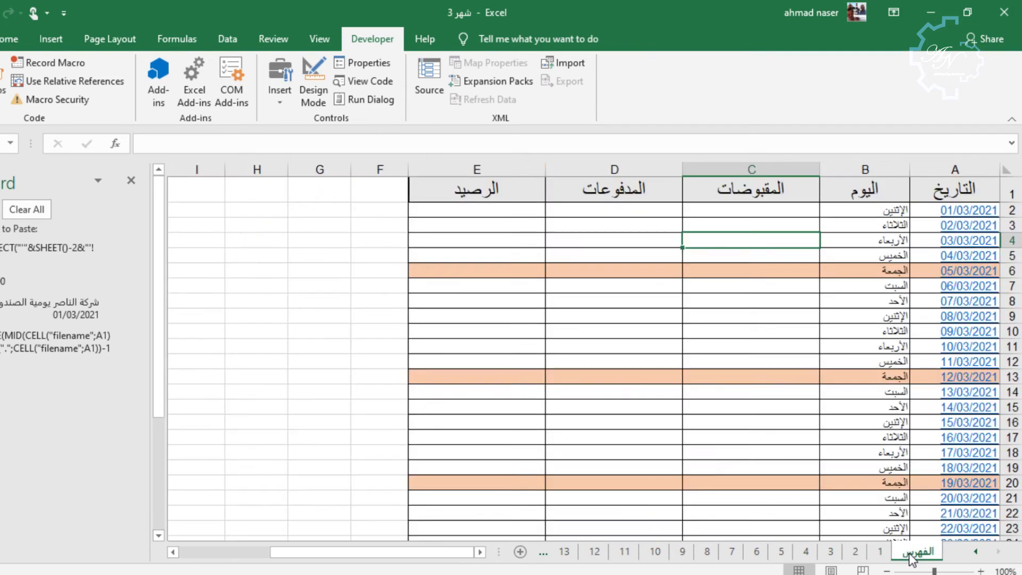
# Step: Link C2 to sheet 1's debit total with ='1'!A4, showing 400,000
pyautogui.click(769, 213)
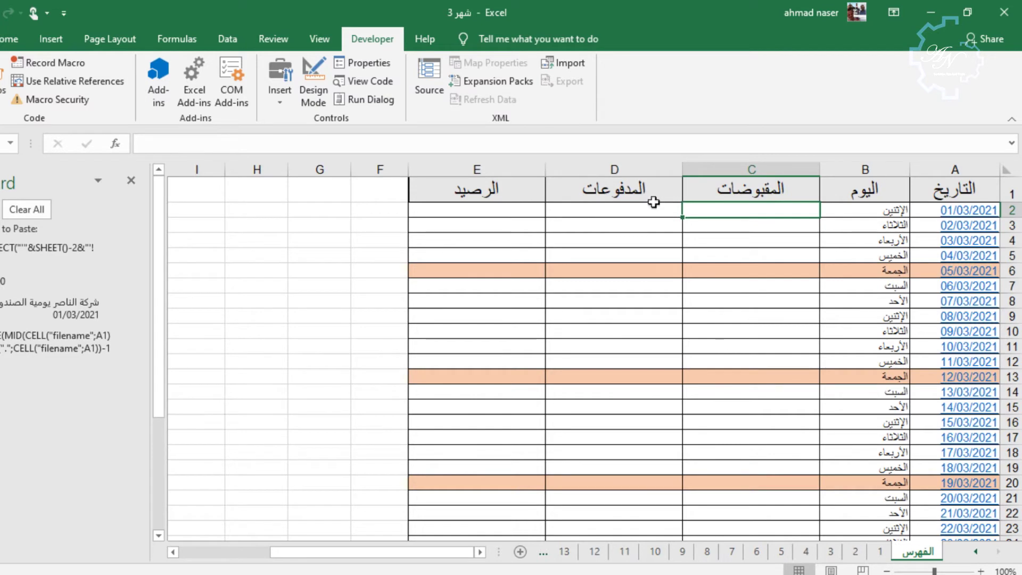
pyautogui.click(880, 552)
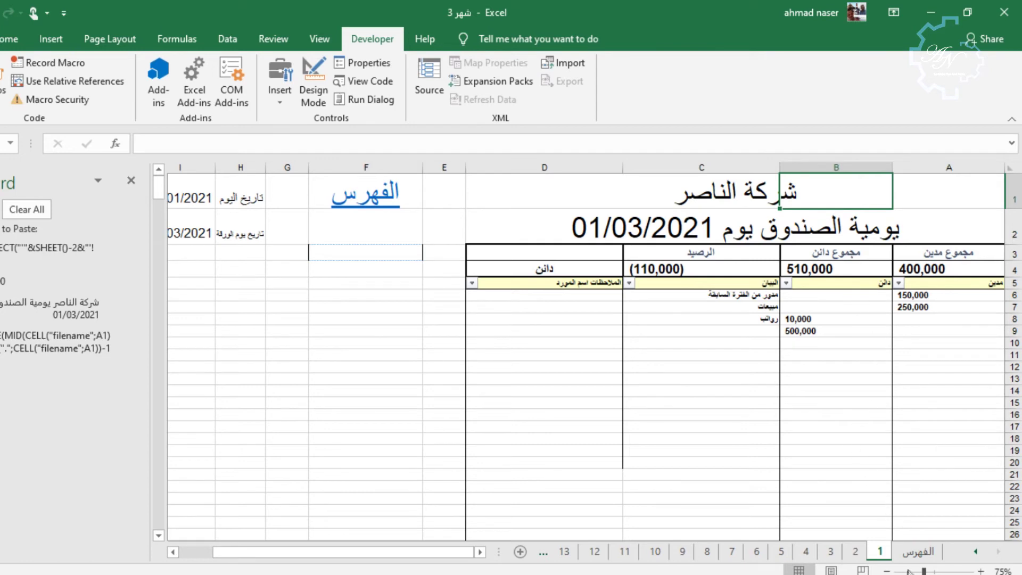
pyautogui.click(916, 552)
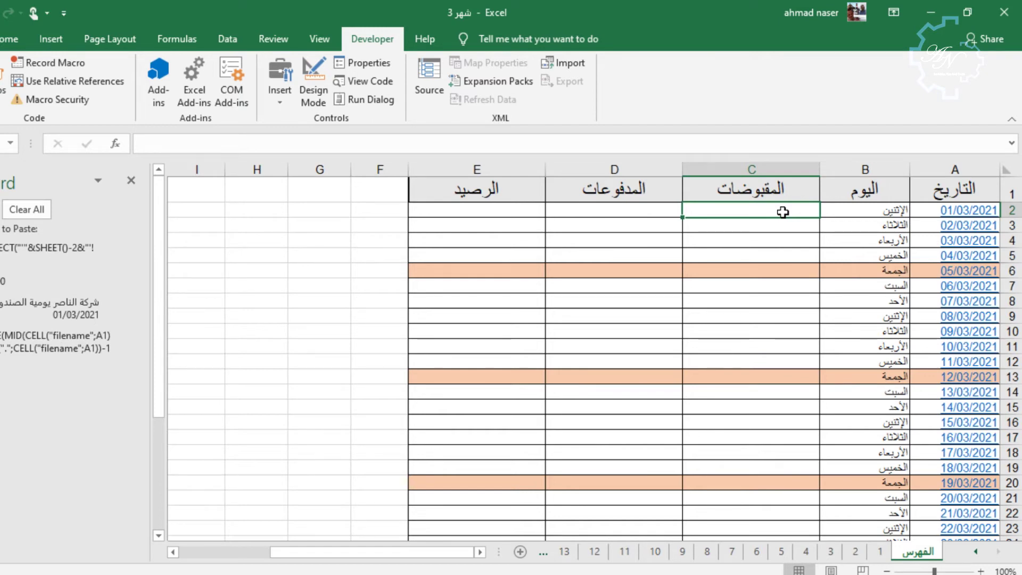
pyautogui.write('=')
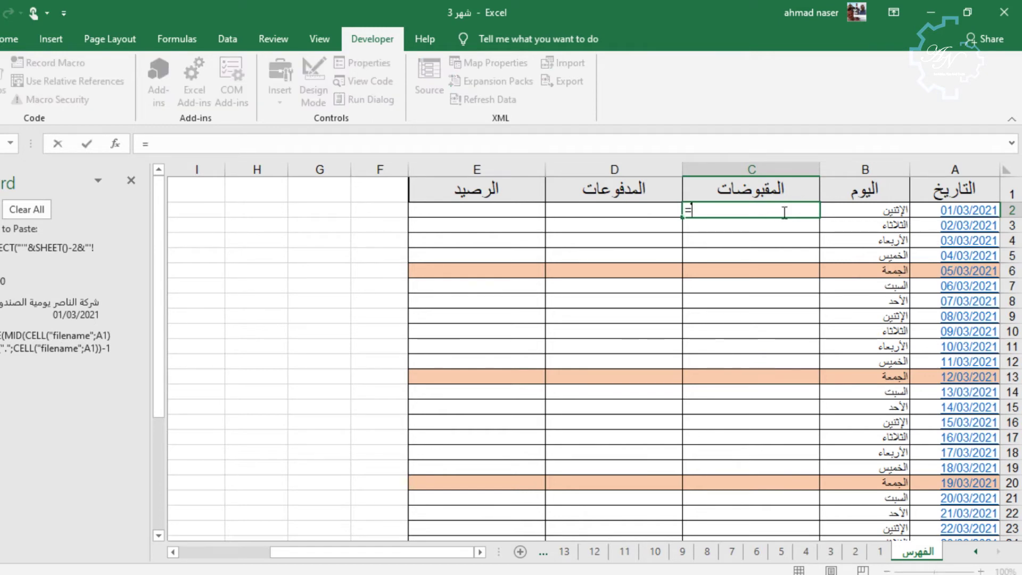
pyautogui.click(879, 550)
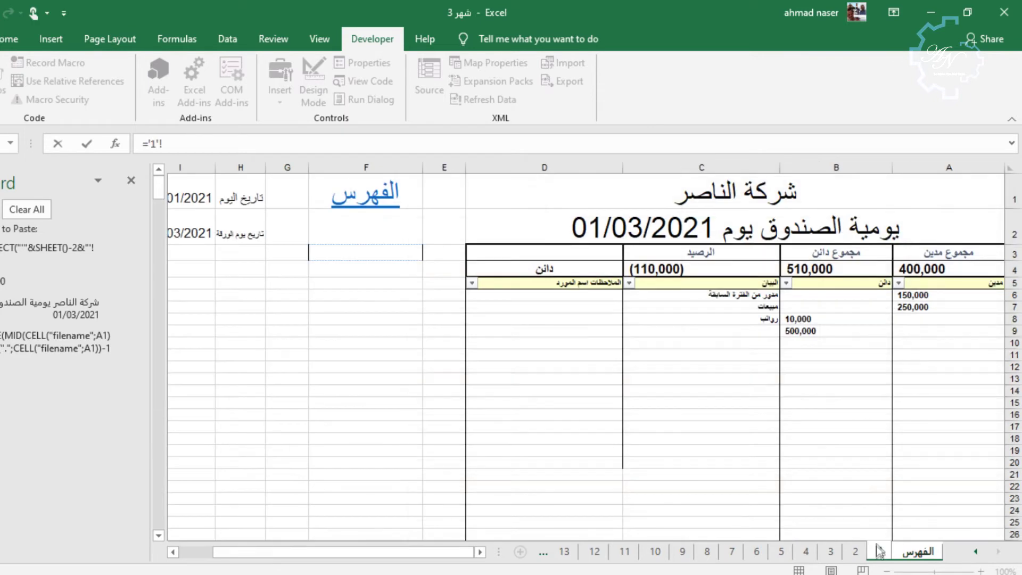
pyautogui.click(919, 267)
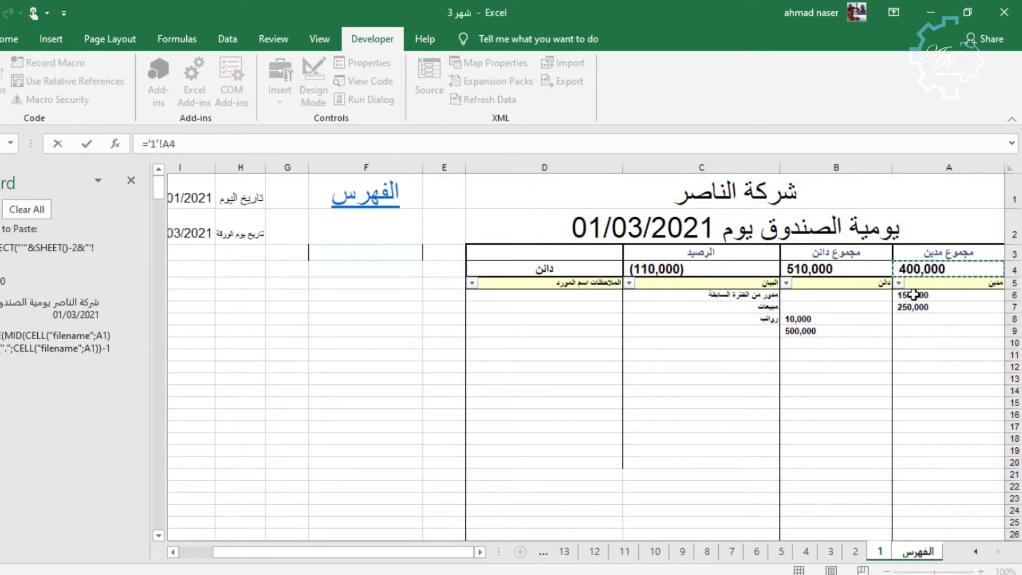
pyautogui.press('Return')
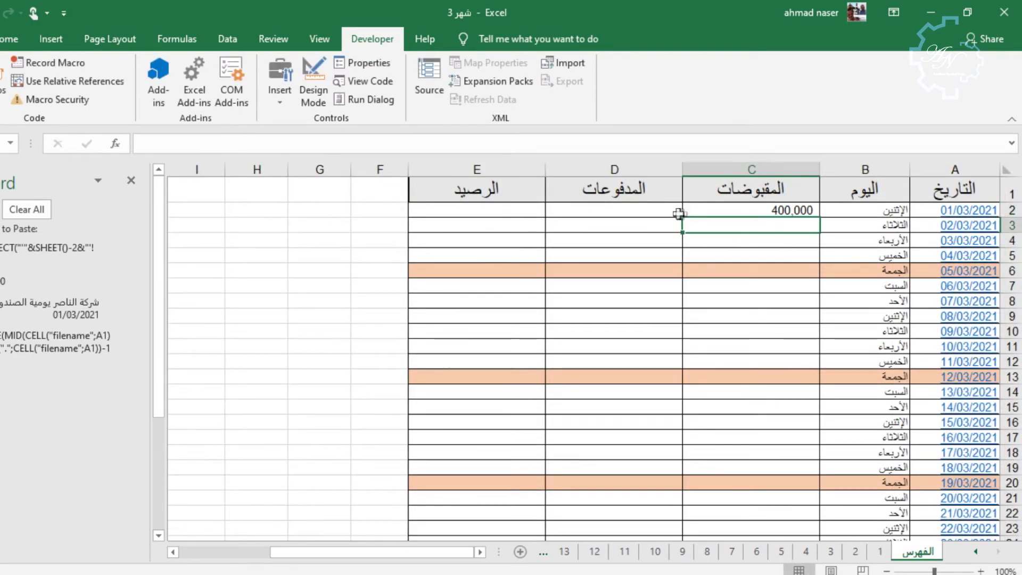
# Step: Link D2 to sheet 1's credit total with ='1'!B4, showing 510,000
pyautogui.click(660, 215)
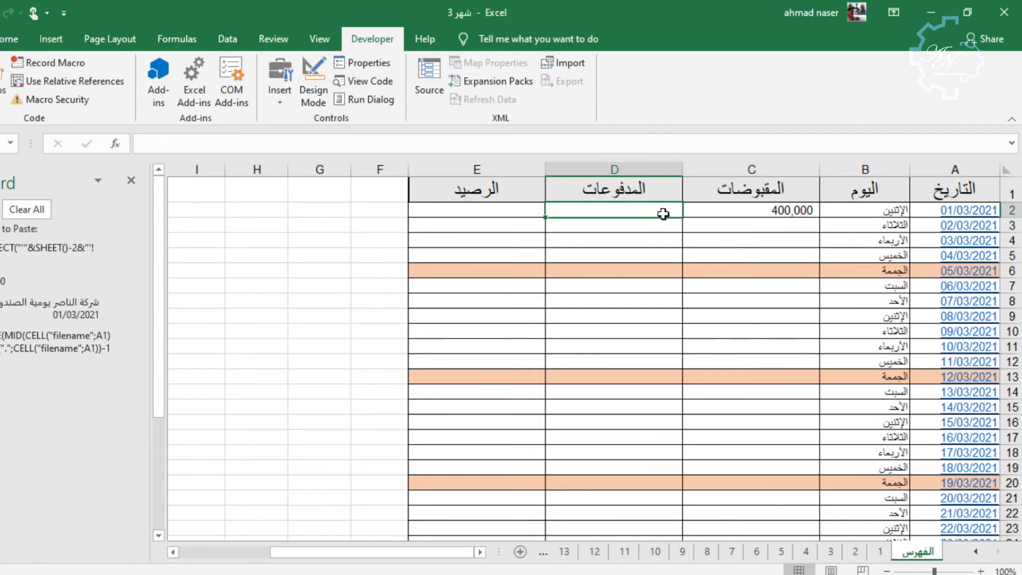
pyautogui.write('=')
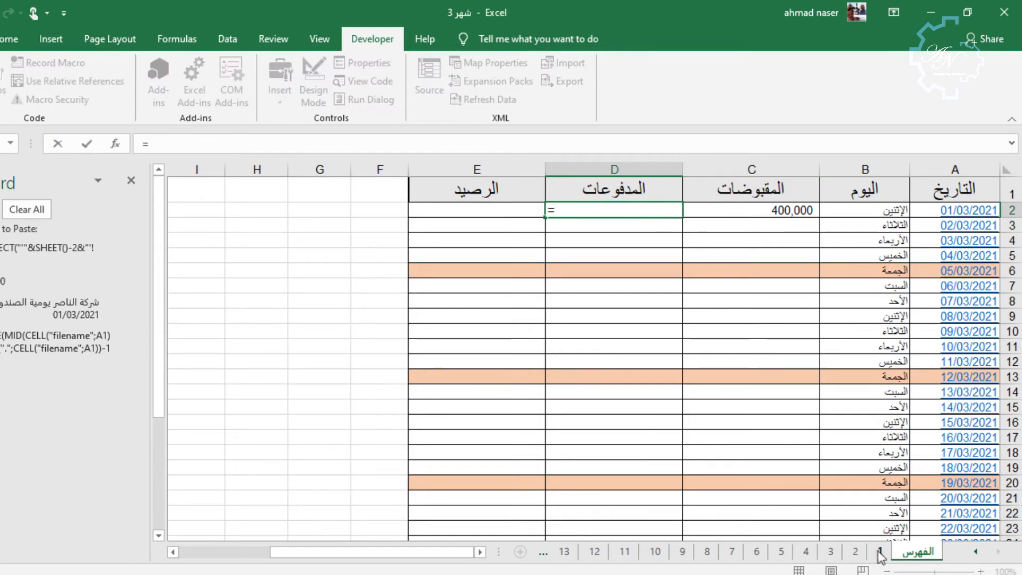
pyautogui.click(880, 551)
pyautogui.click(801, 264)
pyautogui.press('Return')
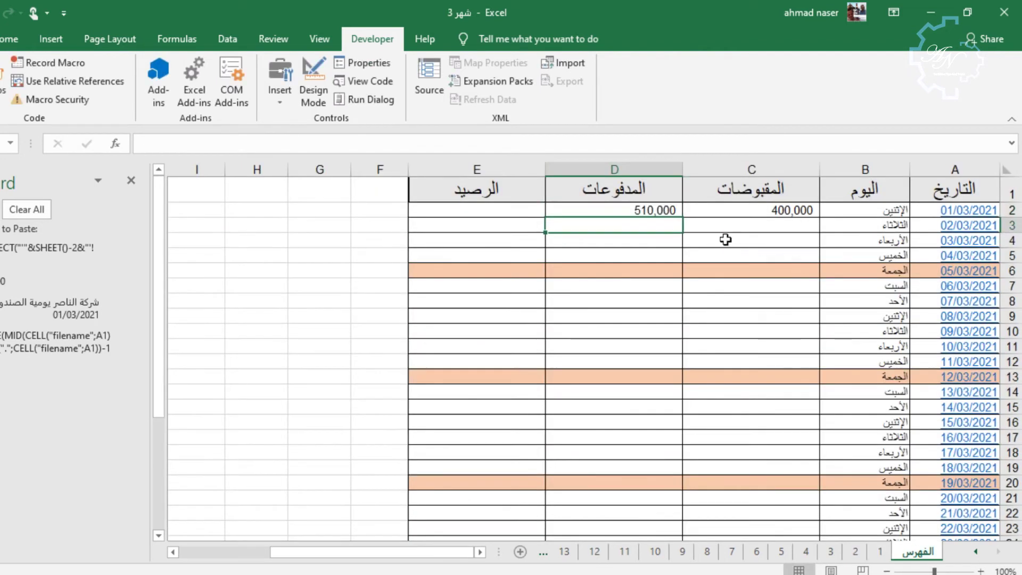
# Step: Link E2 to sheet 1's balance total with ='1'!C4, showing -110,000
pyautogui.click(528, 211)
pyautogui.write('=')
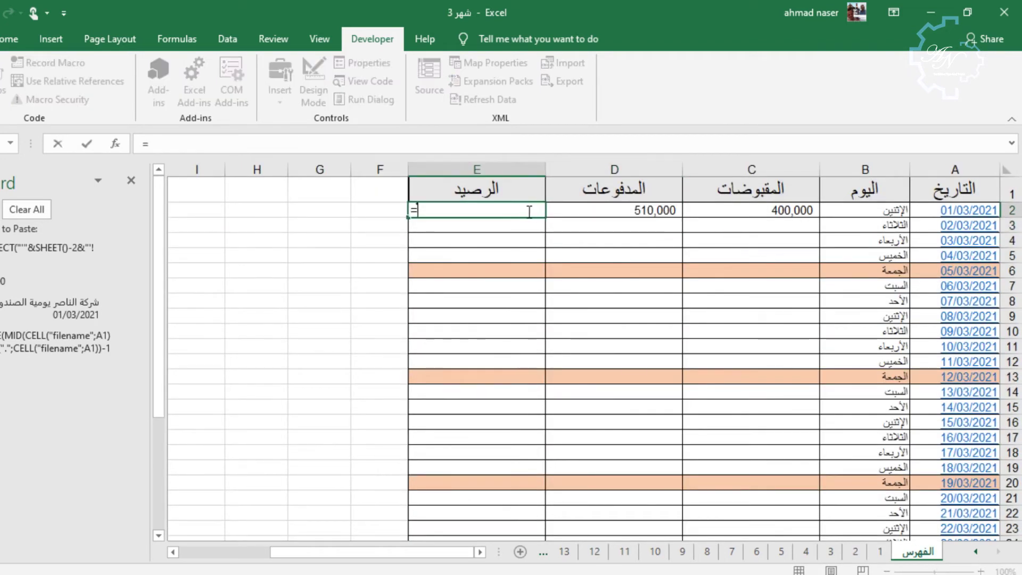
pyautogui.click(881, 551)
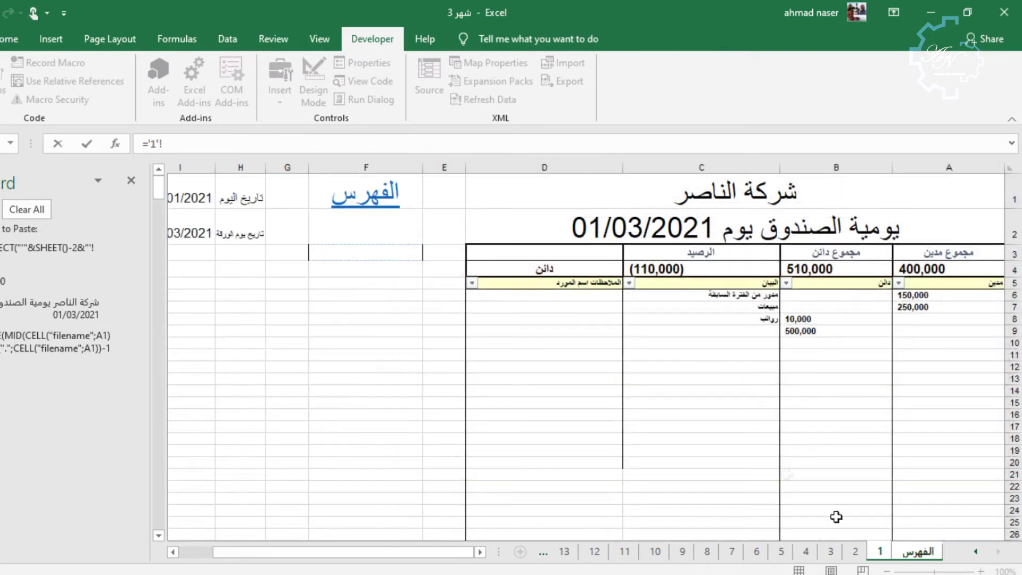
pyautogui.click(591, 269)
pyautogui.click(659, 269)
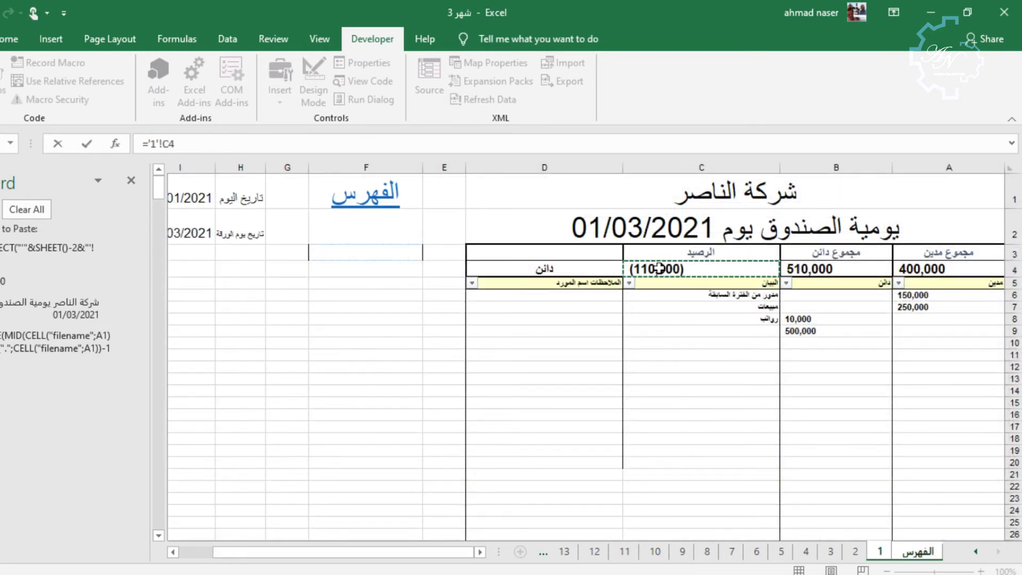
pyautogui.press('Return')
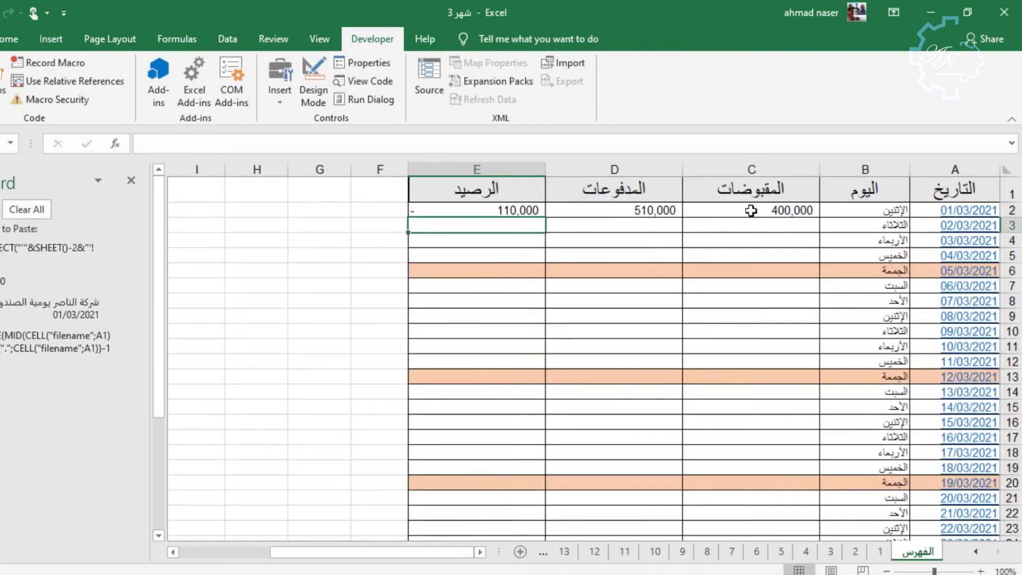
pyautogui.hotkey('ctrl', '`')
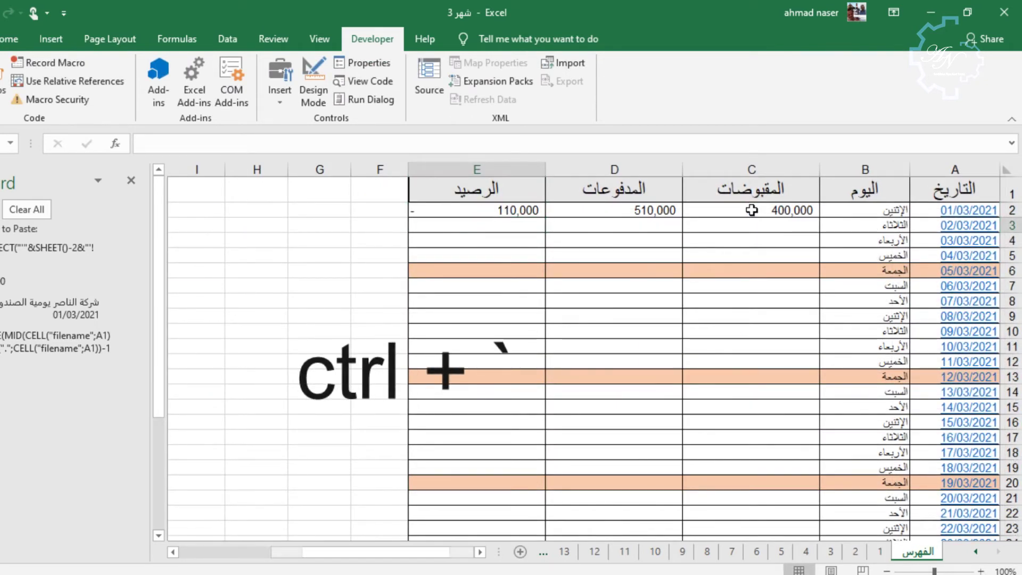
# Step: Review the '1'!A4, '1'!B4 and '1'!C4 links in C2:E2 with Show Formulas, then restore values
pyautogui.hotkey('ctrl', '`')
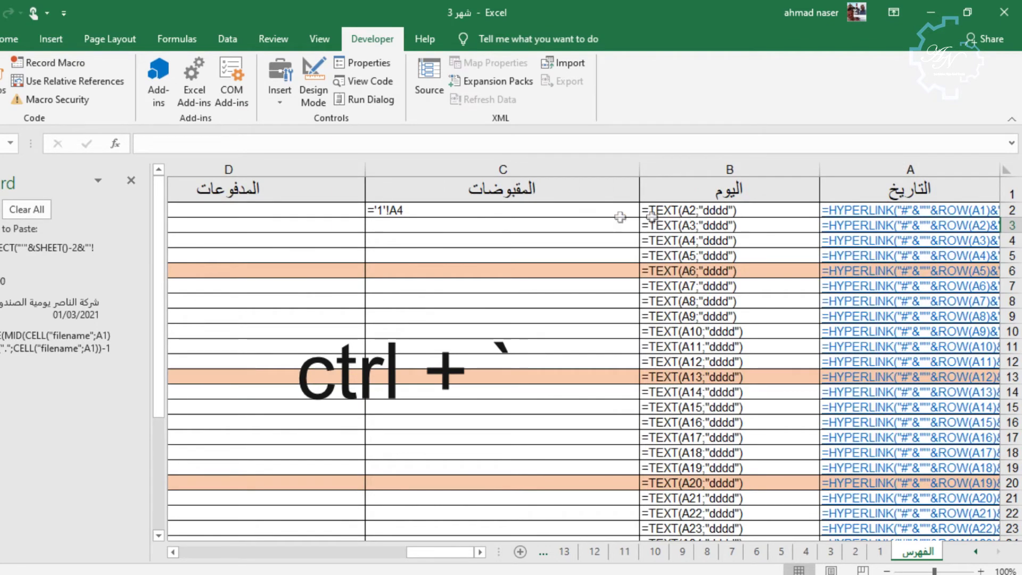
pyautogui.click(594, 211)
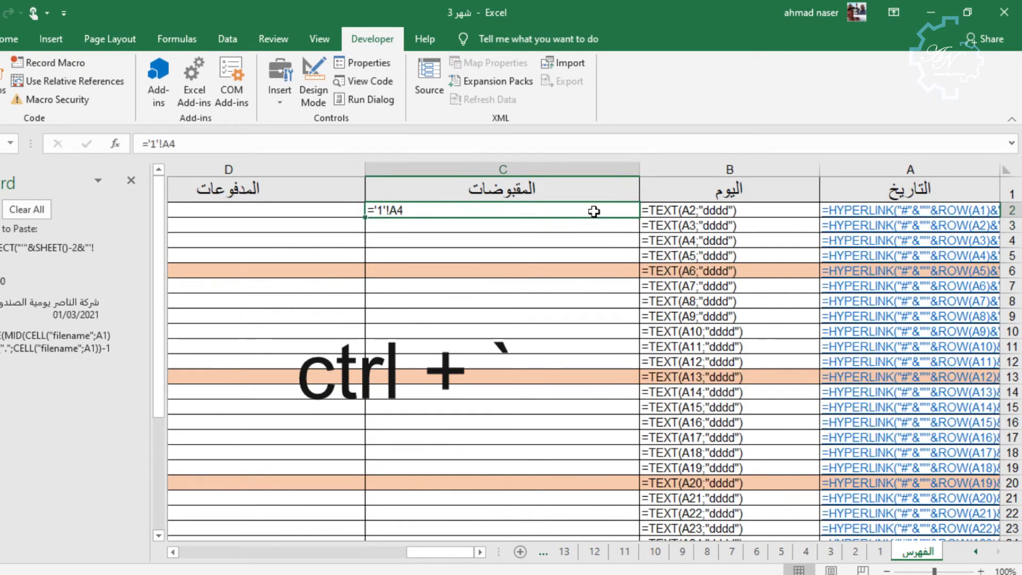
pyautogui.press('Tab')
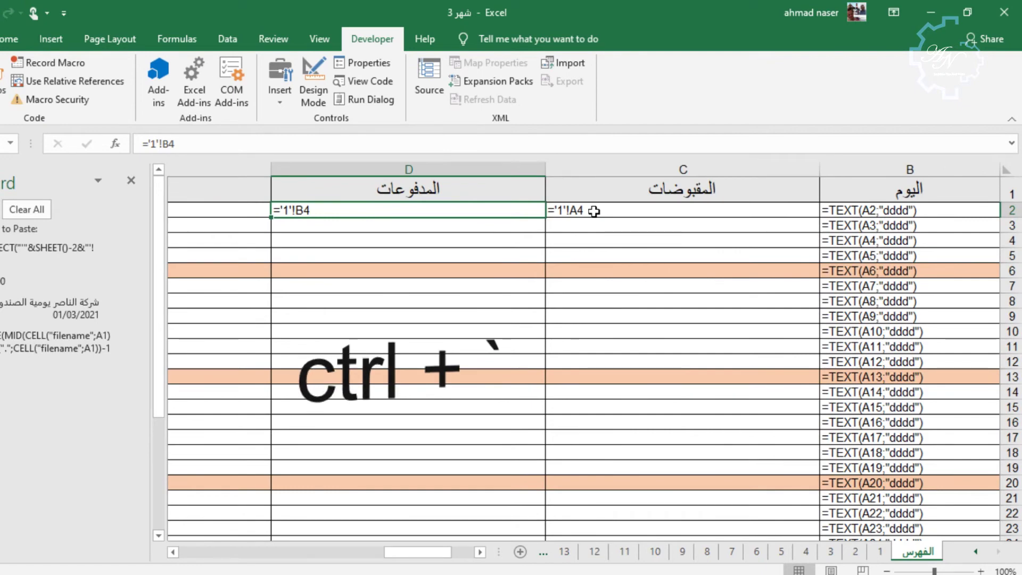
pyautogui.press('Tab')
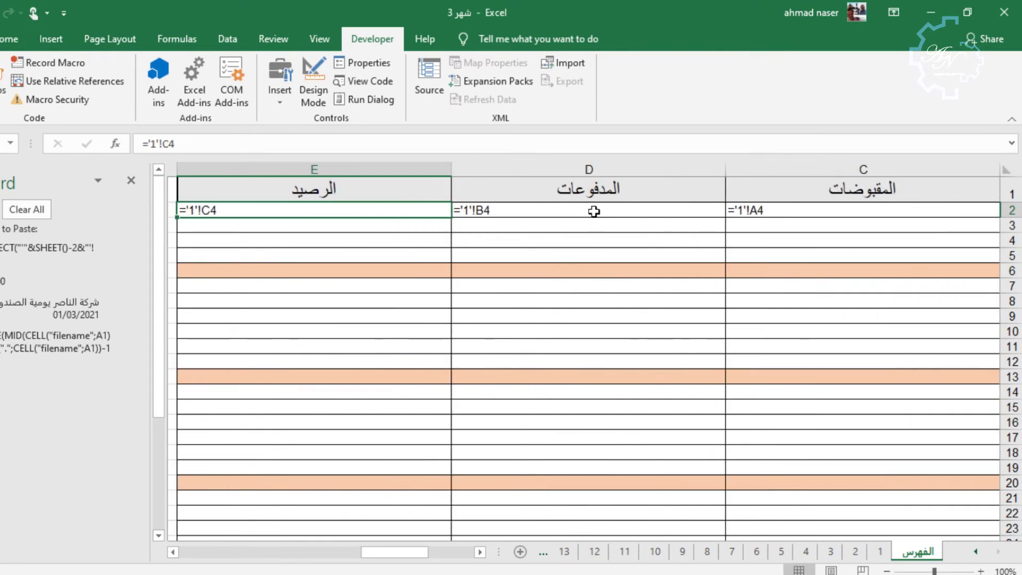
pyautogui.hotkey('shift', 'Tab')
pyautogui.hotkey('shift', 'Tab')
pyautogui.hotkey('shift', 'Tab')
pyautogui.hotkey('shift', 'Tab')
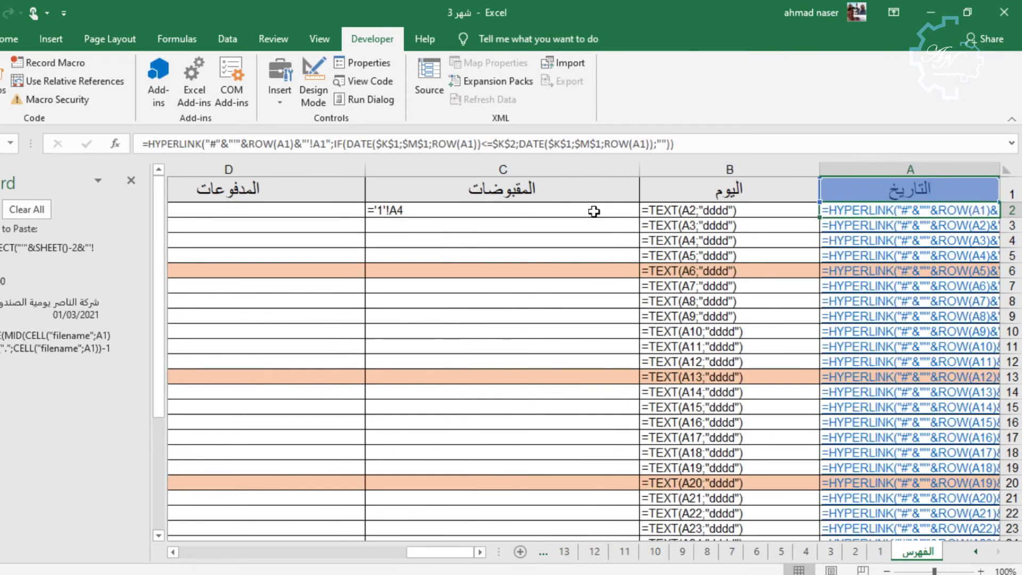
pyautogui.press('Tab')
pyautogui.press('Tab')
pyautogui.press('Tab')
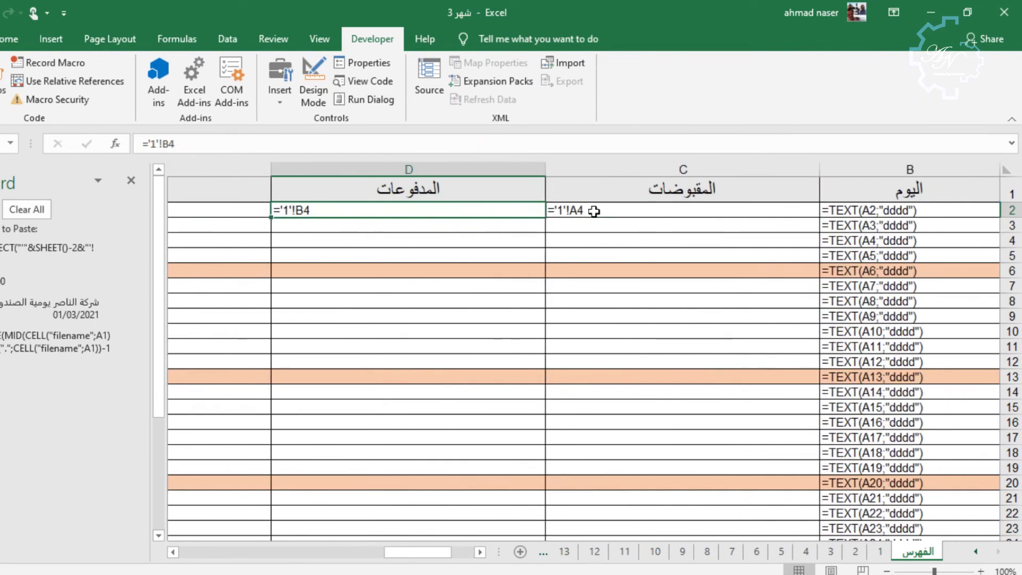
pyautogui.press('Tab')
pyautogui.write("='1'!C4")
pyautogui.press('Tab')
pyautogui.hotkey('shift', 'Tab')
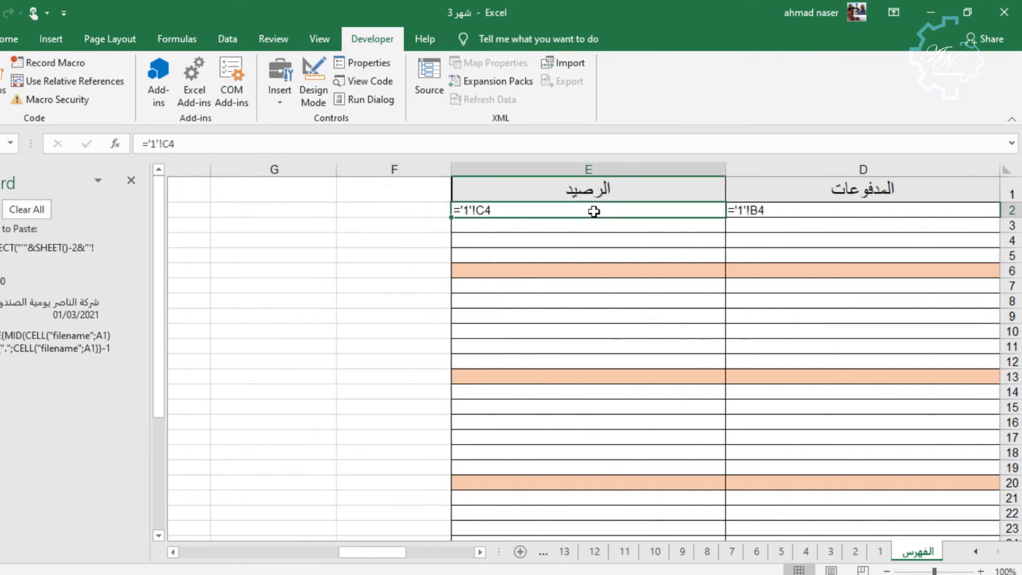
pyautogui.hotkey('shift', 'Tab')
pyautogui.hotkey('shift', 'Tab')
pyautogui.hotkey('shift', 'Tab')
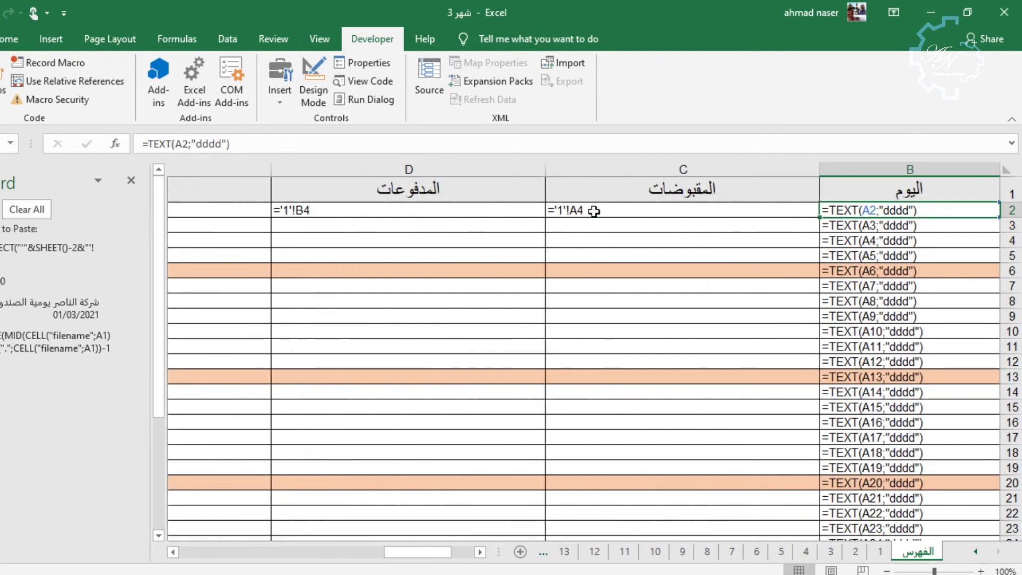
pyautogui.hotkey('ctrl', '`')
pyautogui.press('Tab')
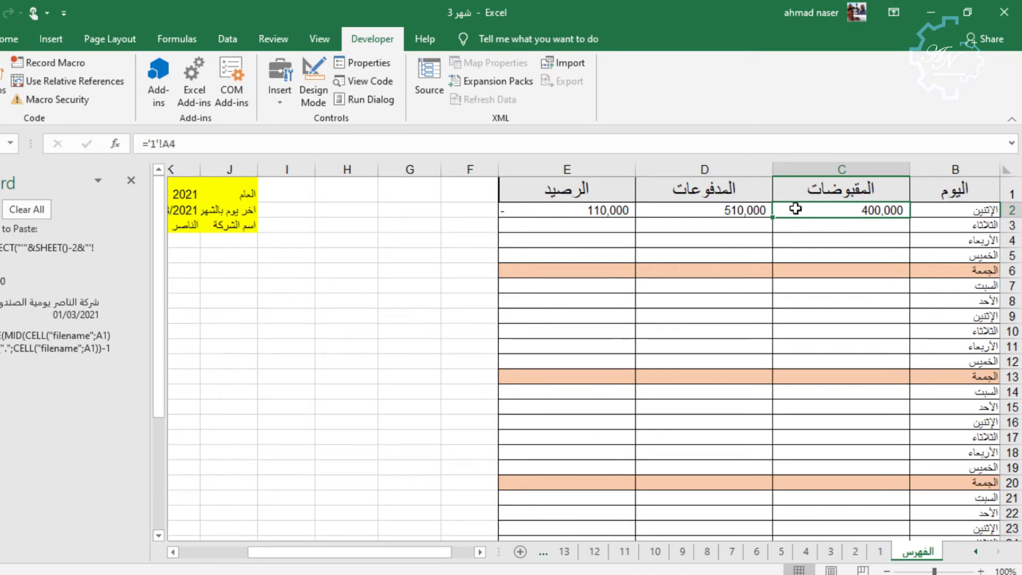
# Step: Replace C2's receipts link with =CHAR(64)
pyautogui.hotkey('alt', 'a')
pyautogui.write('=')
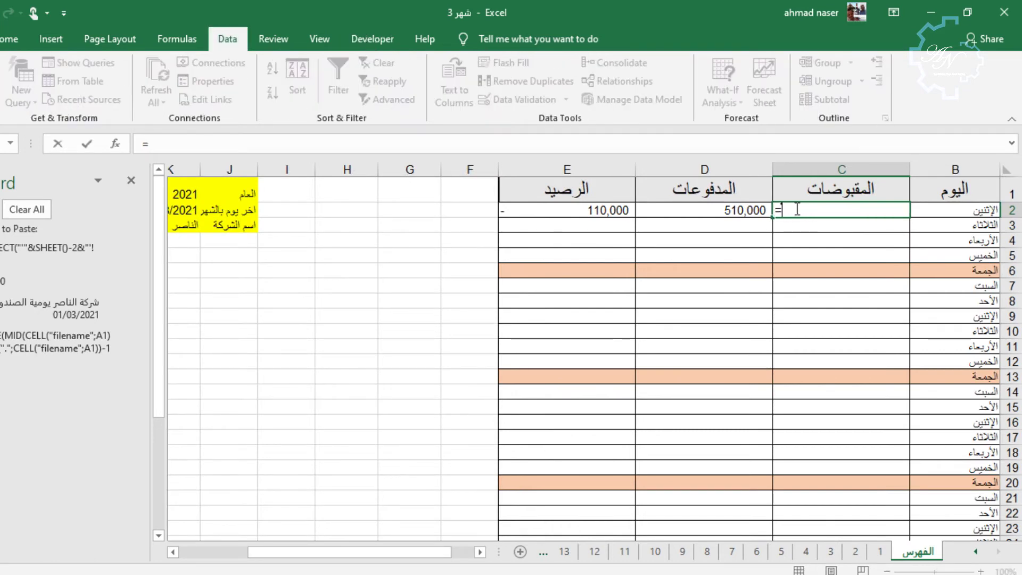
pyautogui.write('a')
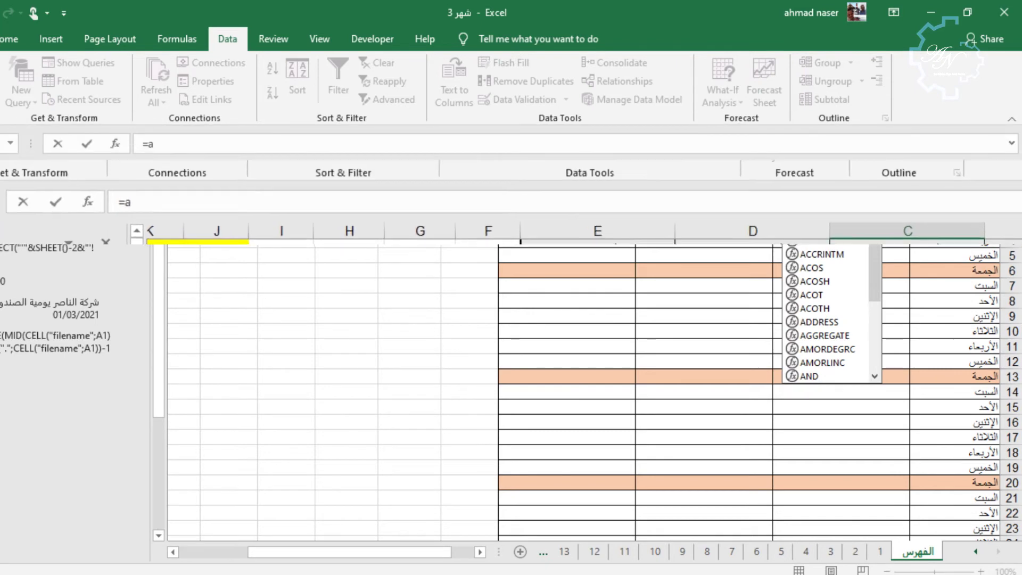
pyautogui.press('BackSpace')
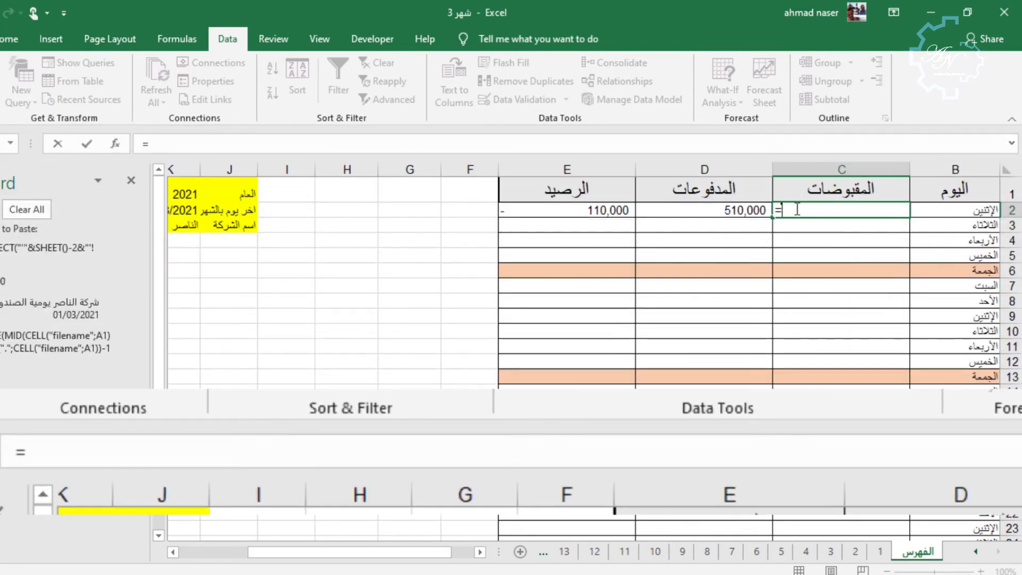
pyautogui.write('ca')
pyautogui.press('BackSpace')
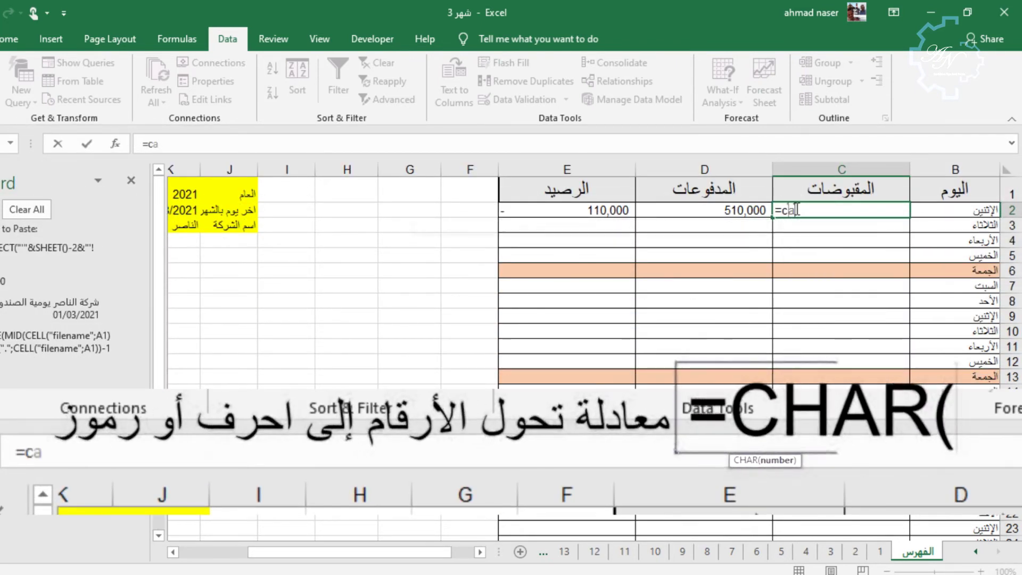
pyautogui.press('BackSpace')
pyautogui.write('h')
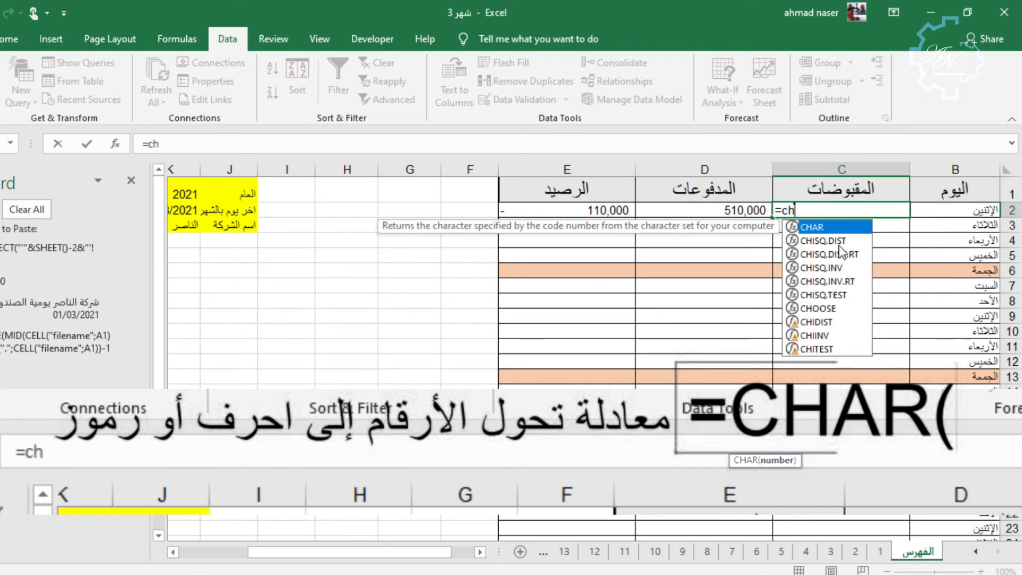
pyautogui.doubleClick(828, 228)
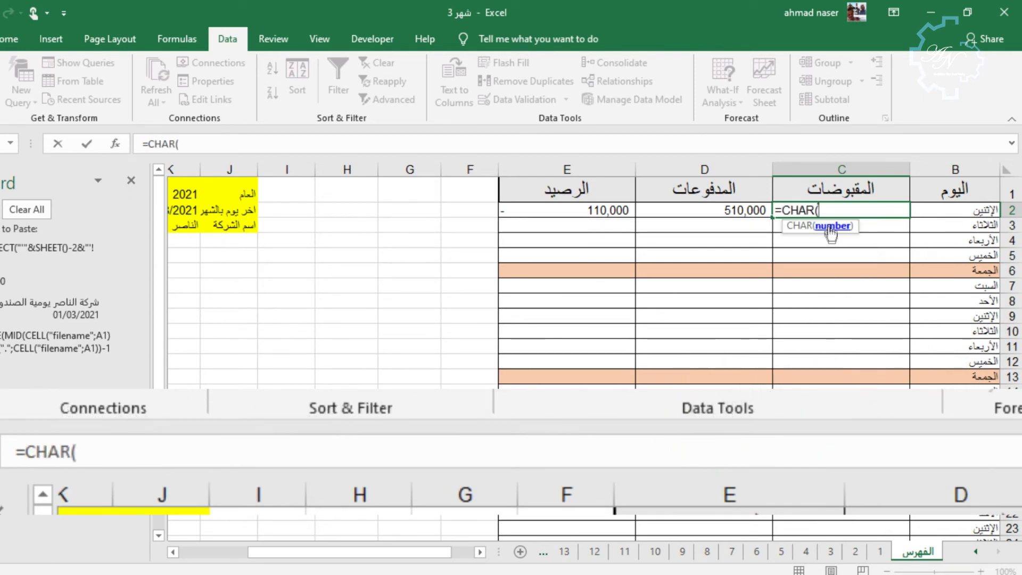
pyautogui.write('64')
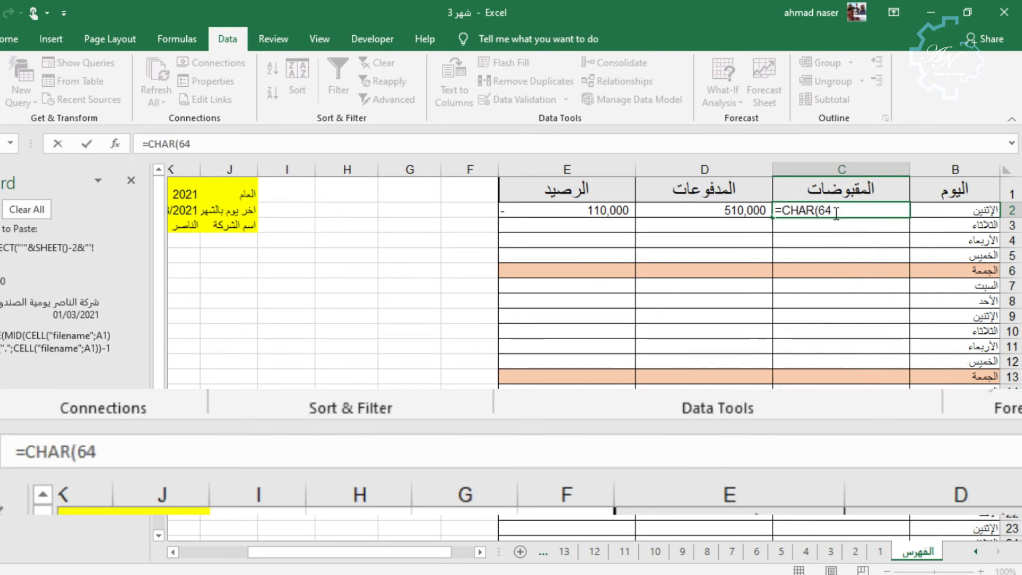
pyautogui.press('Return')
# Step: Change the CHAR code to 66, then 65 so C2 shows A, and start a =co formula
pyautogui.click(834, 213)
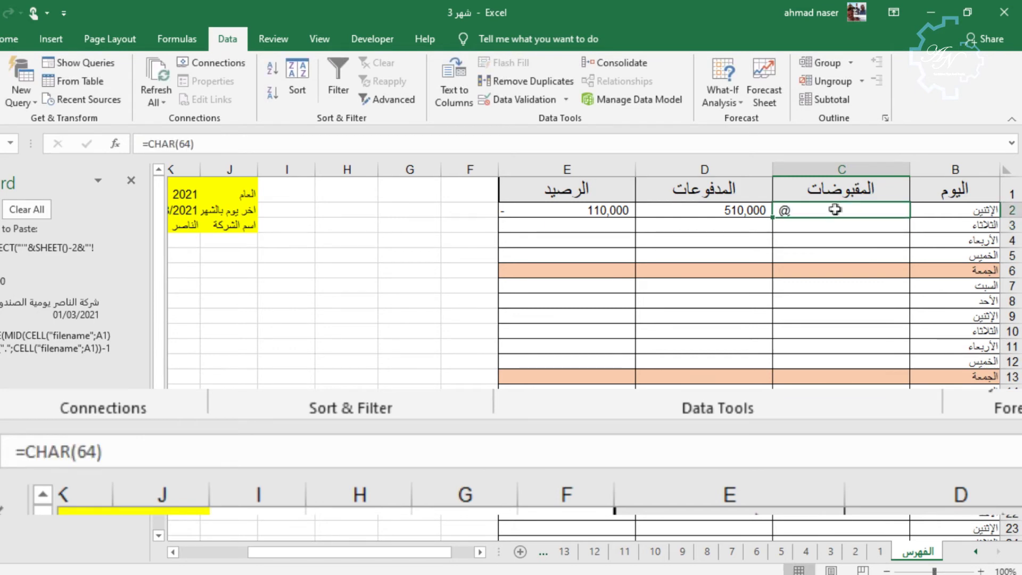
pyautogui.click(186, 148)
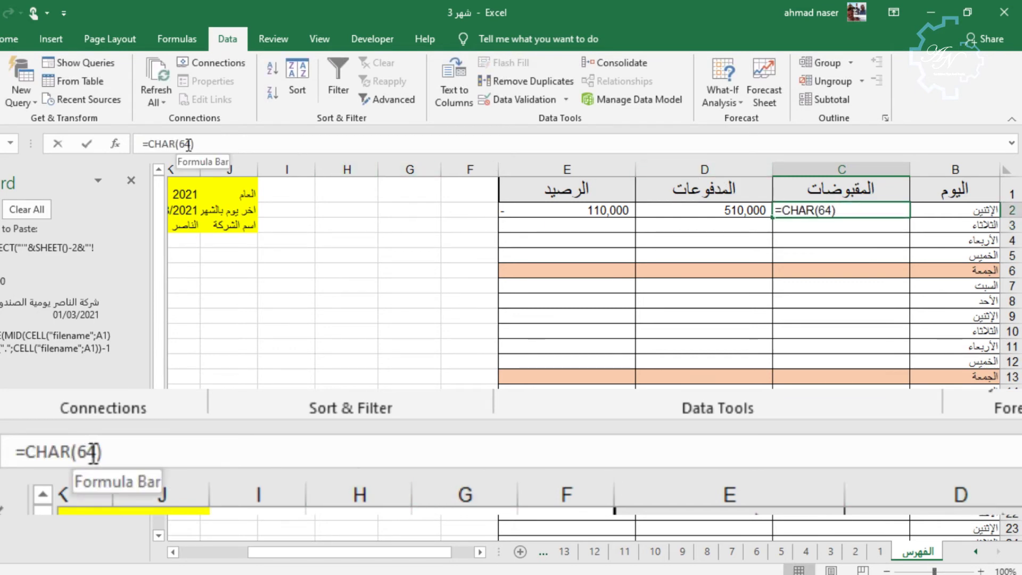
pyautogui.press('BackSpace')
pyautogui.write('6')
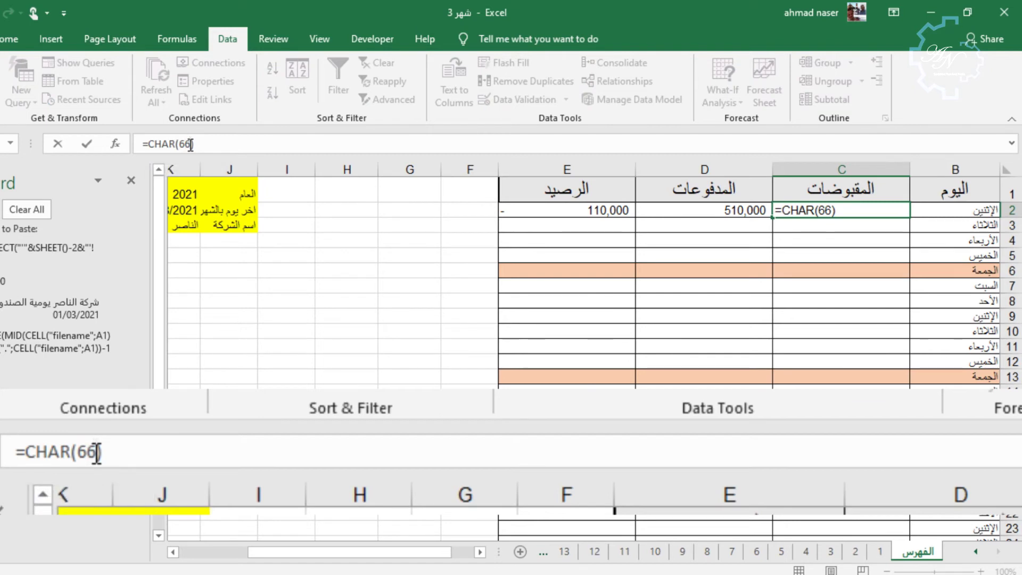
pyautogui.press('Return')
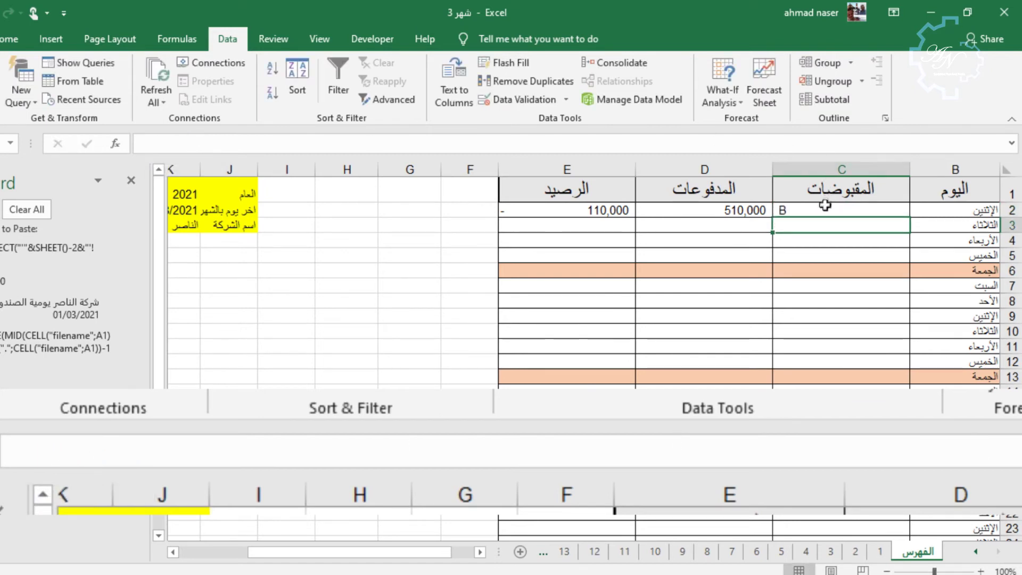
pyautogui.click(827, 205)
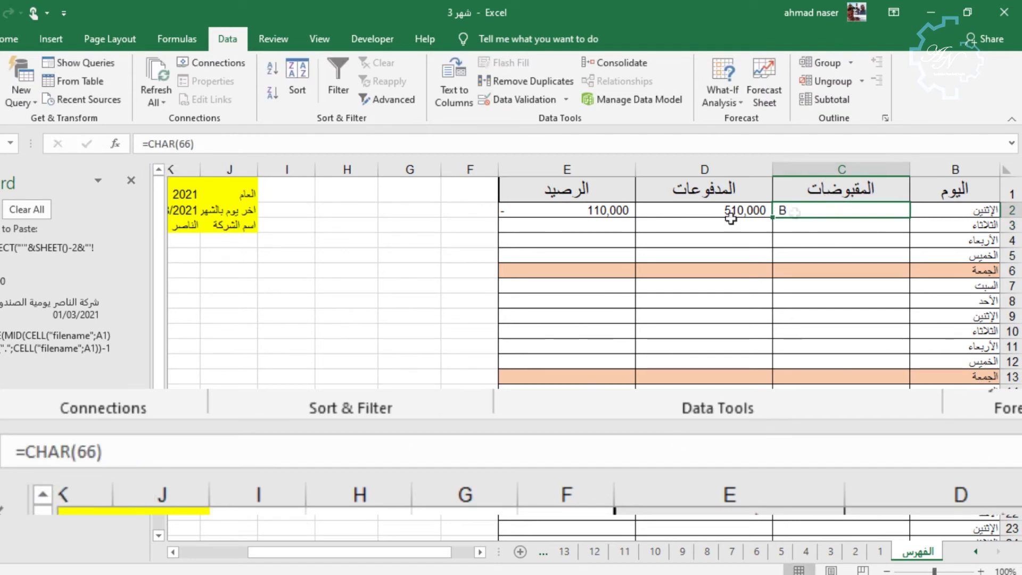
pyautogui.click(186, 145)
pyautogui.moveTo(186, 145); pyautogui.dragTo(182, 145)
pyautogui.write('64')
pyautogui.press('Delete')
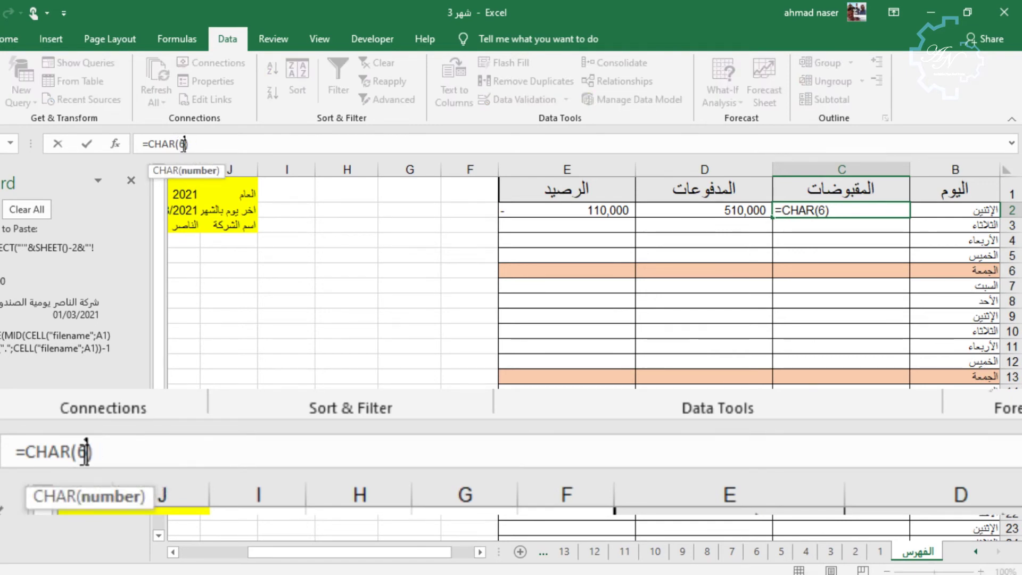
pyautogui.write('5')
pyautogui.press('Return')
pyautogui.press('Up')
pyautogui.write('=co')
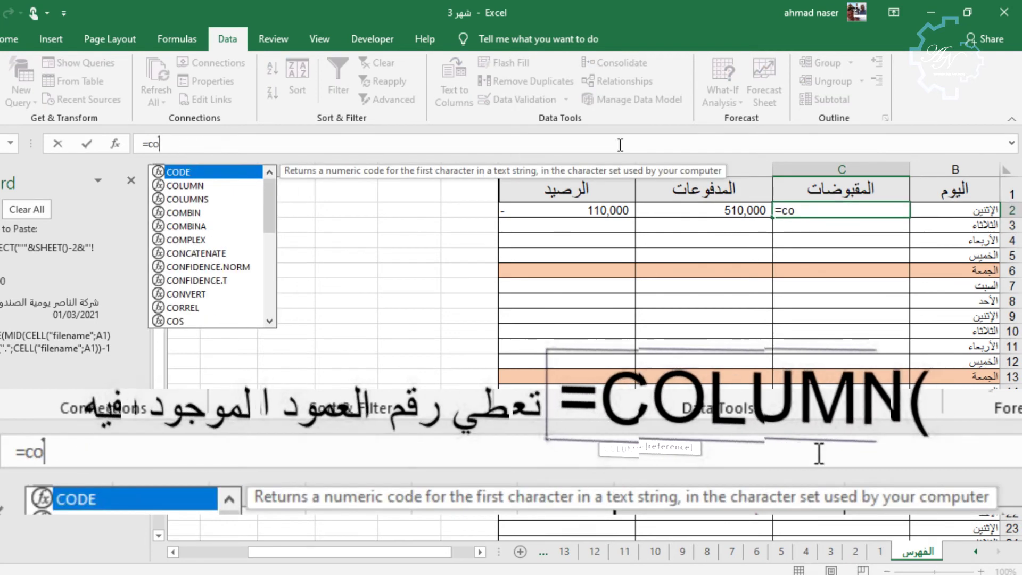
# Step: Try a COLUMN formula in C2, then undo back to =CHAR(65)
pyautogui.doubleClick(233, 186)
pyautogui.press('Return')
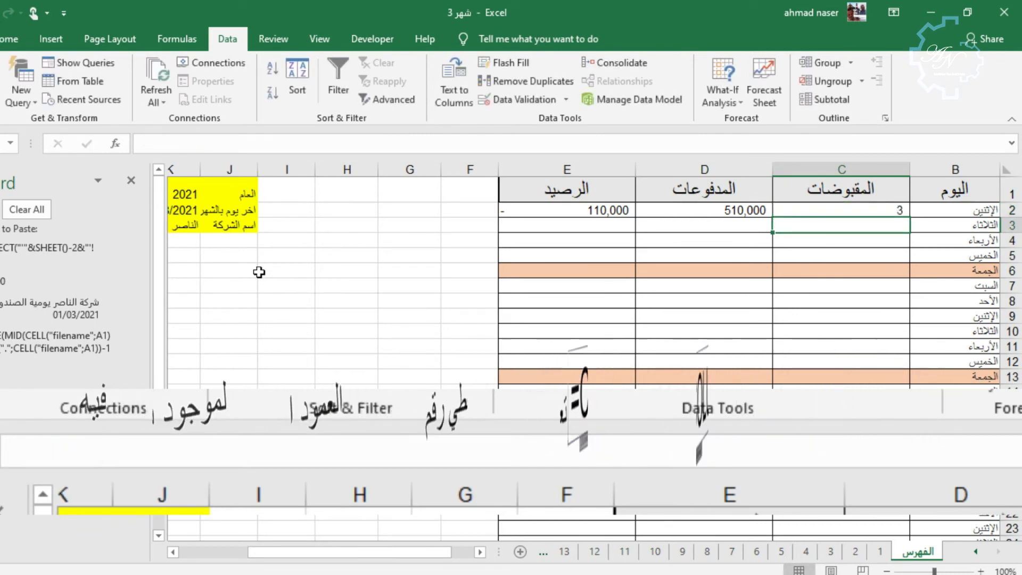
pyautogui.click(815, 207)
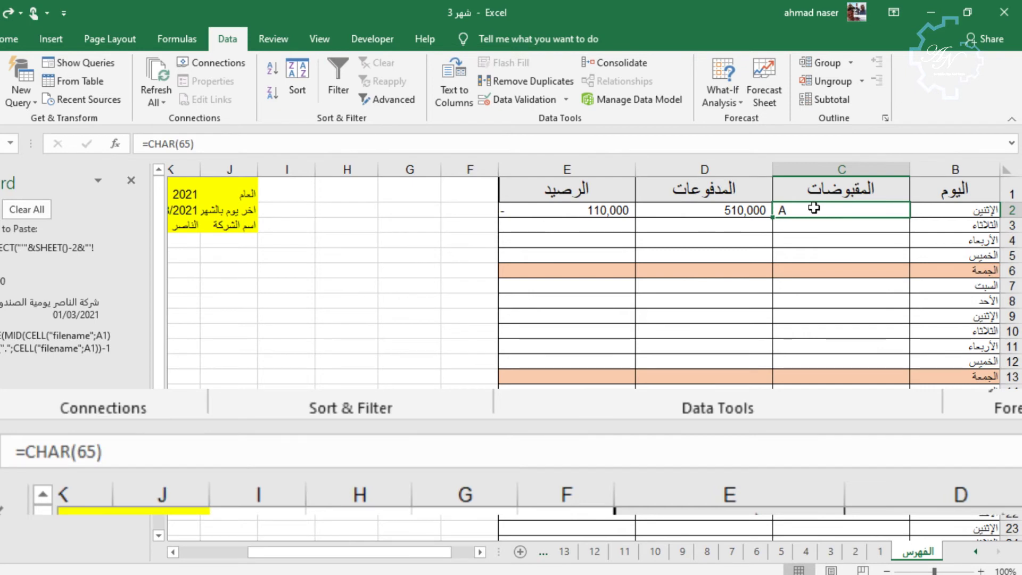
pyautogui.hotkey('ctrl', 'z')
# Step: Change C2 to =CHAR(62+COLUMN()) and fill it across to E2
pyautogui.moveTo(210, 143); pyautogui.dragTo(148, 143)
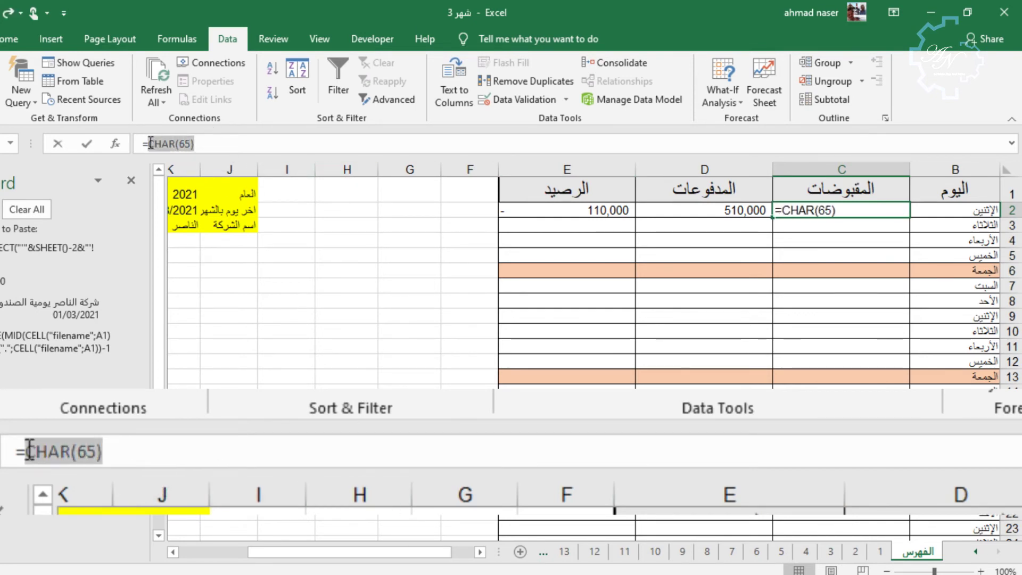
pyautogui.click(192, 144)
pyautogui.click(188, 144)
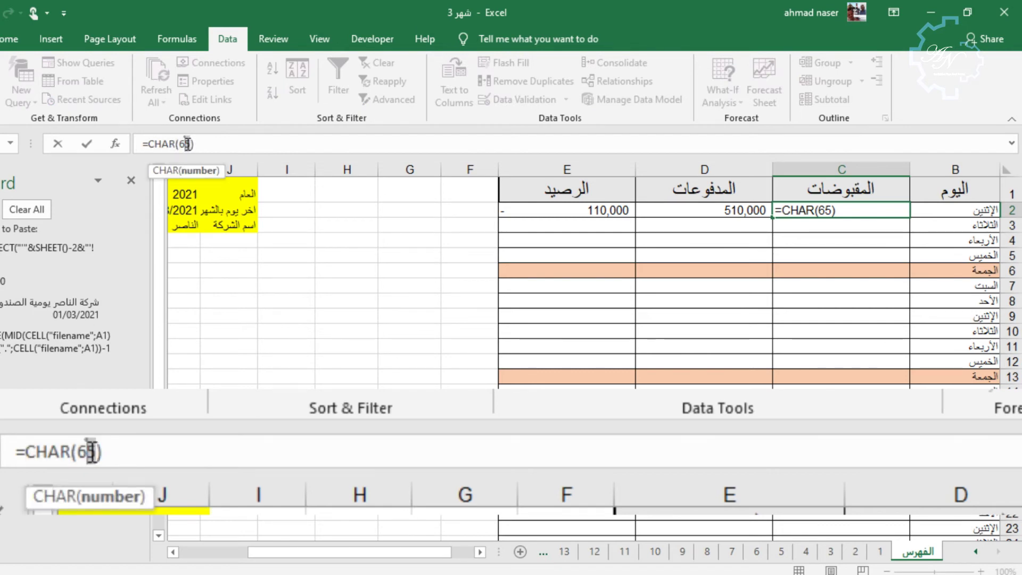
pyautogui.press('Delete')
pyautogui.press('Delete')
pyautogui.write('2')
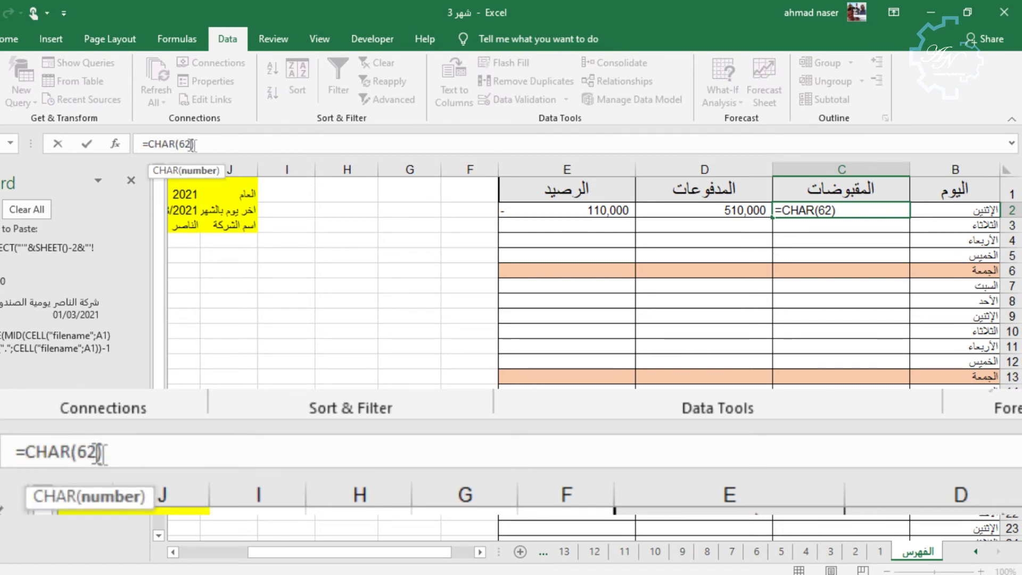
pyautogui.write('+COLUMN()')
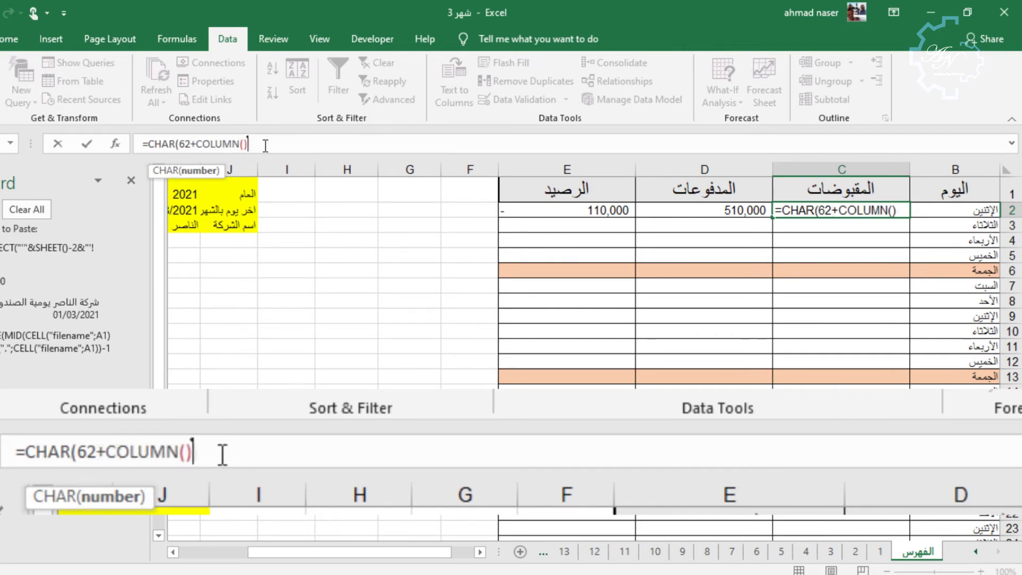
pyautogui.write(')')
pyautogui.press('Return')
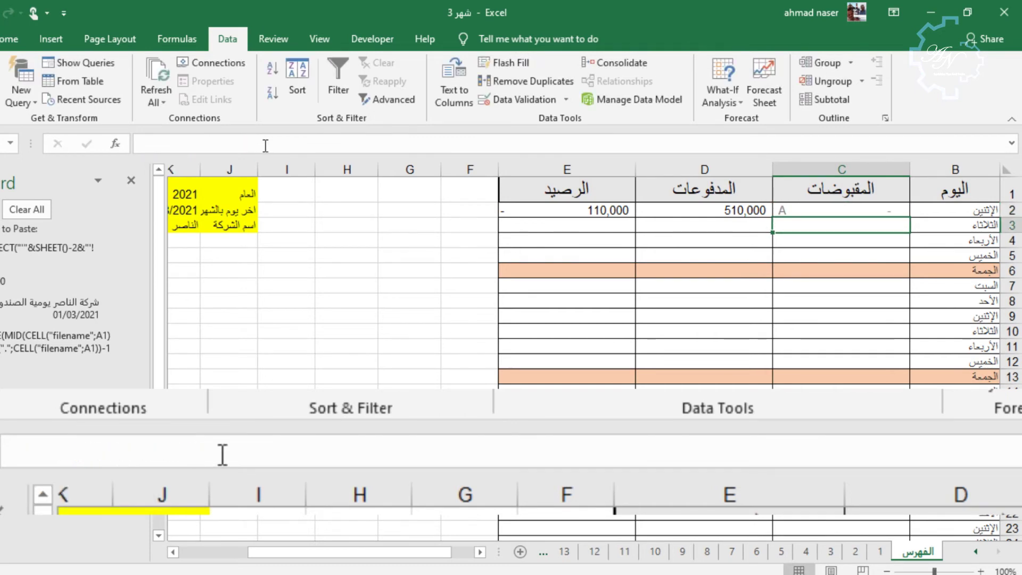
pyautogui.click(809, 209)
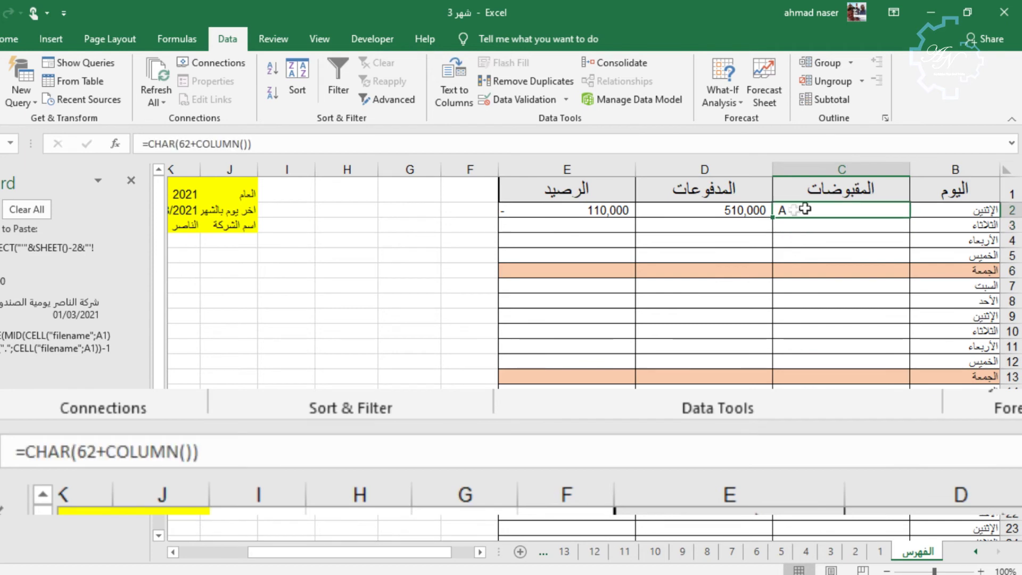
pyautogui.moveTo(773, 217); pyautogui.dragTo(521, 222)
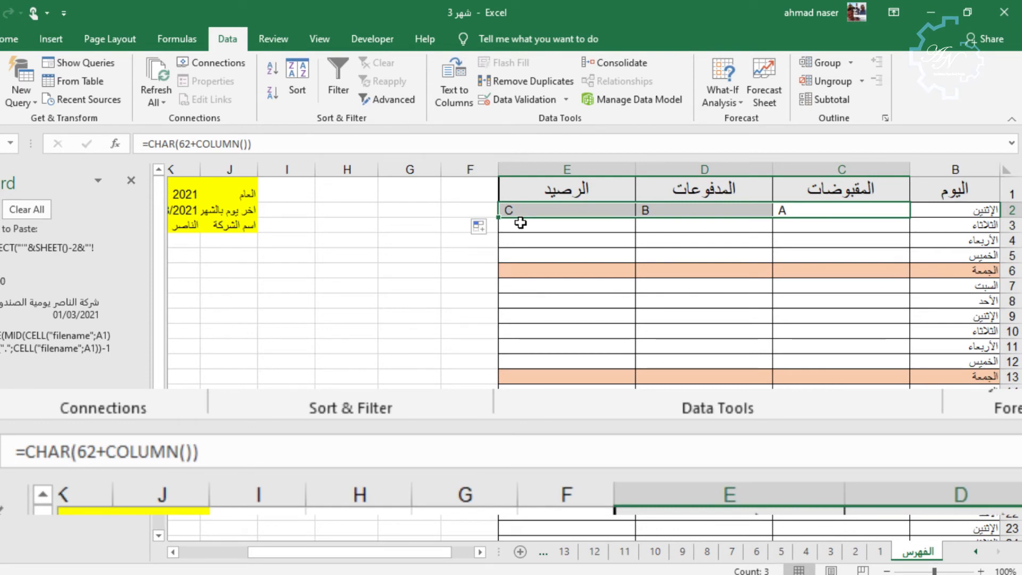
# Step: Append &4 to the formula and refill C2:E2 so it reads A4, B4 and C4
pyautogui.click(383, 145)
pyautogui.write('&')
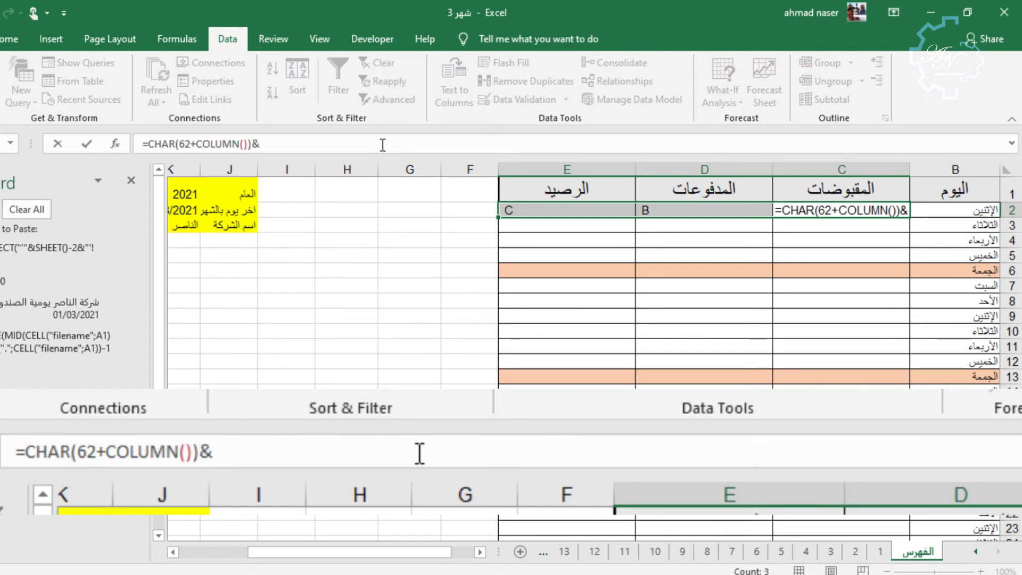
pyautogui.write('4')
pyautogui.press('Return')
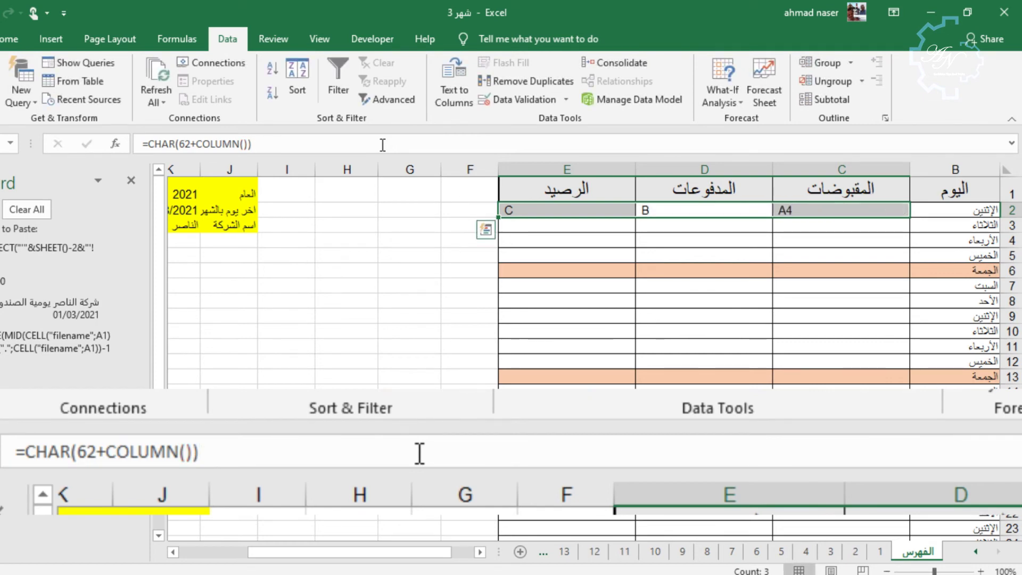
pyautogui.click(794, 212)
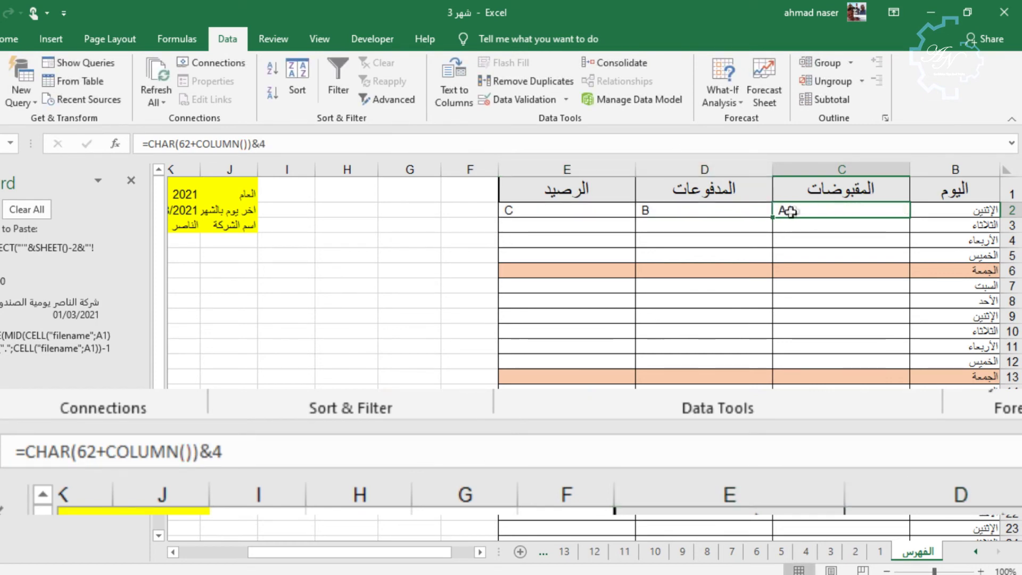
pyautogui.moveTo(793, 212); pyautogui.dragTo(703, 211)
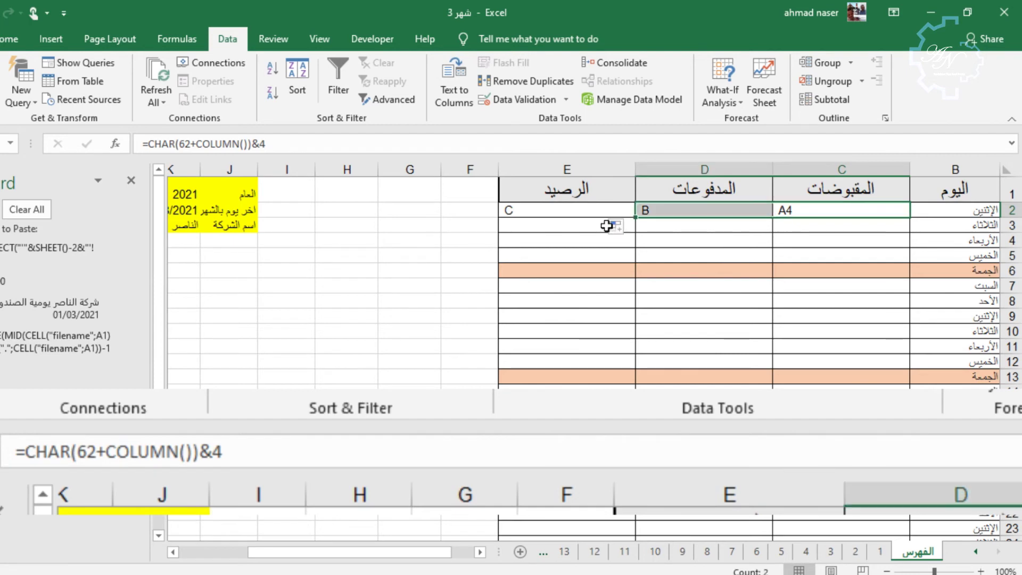
pyautogui.moveTo(640, 216); pyautogui.dragTo(509, 226)
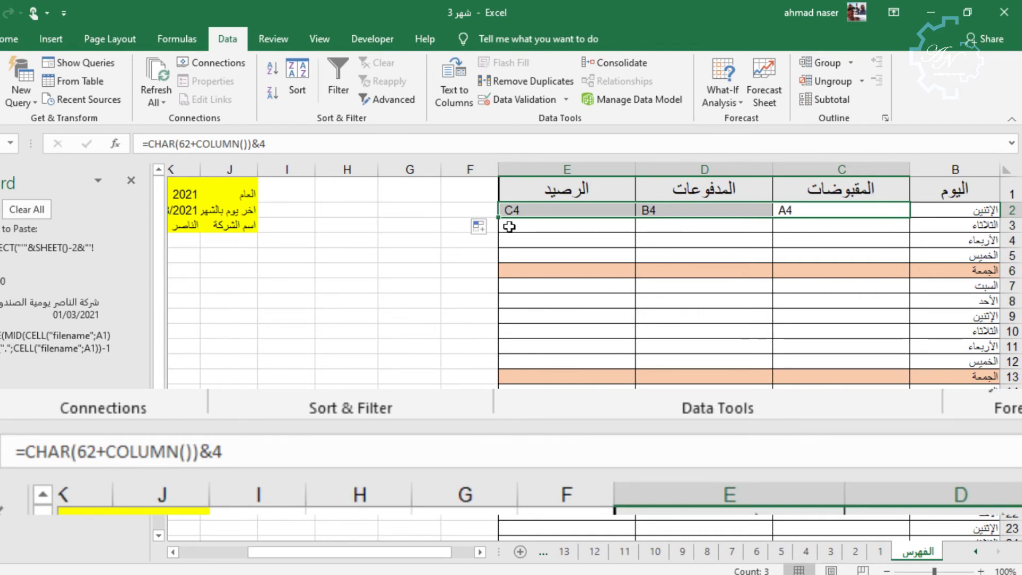
pyautogui.click(399, 207)
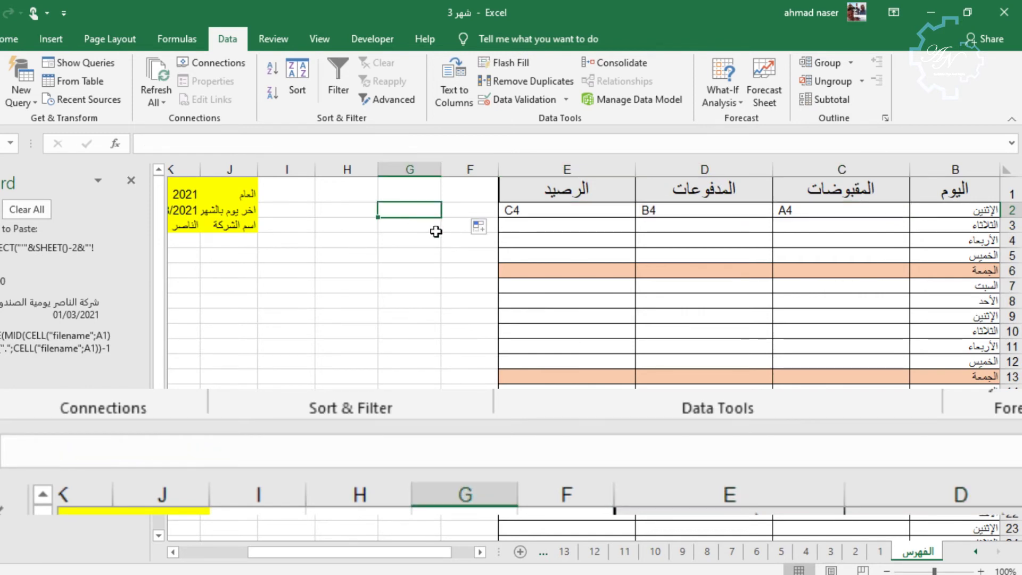
# Step: Enter ='1'!A4 in G2 as a reference to sheet 1's cell A4
pyautogui.write('=')
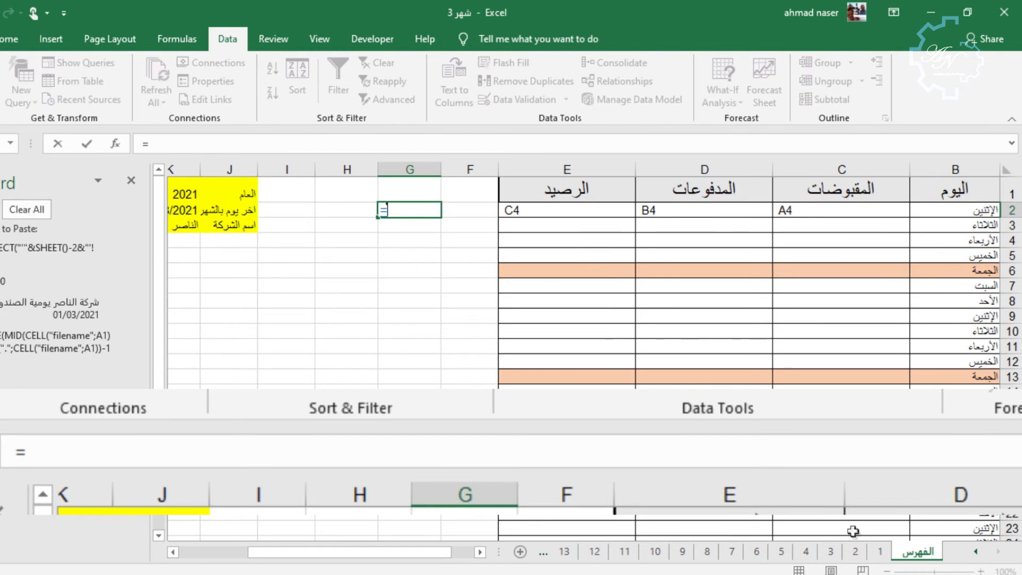
pyautogui.click(880, 552)
pyautogui.click(913, 270)
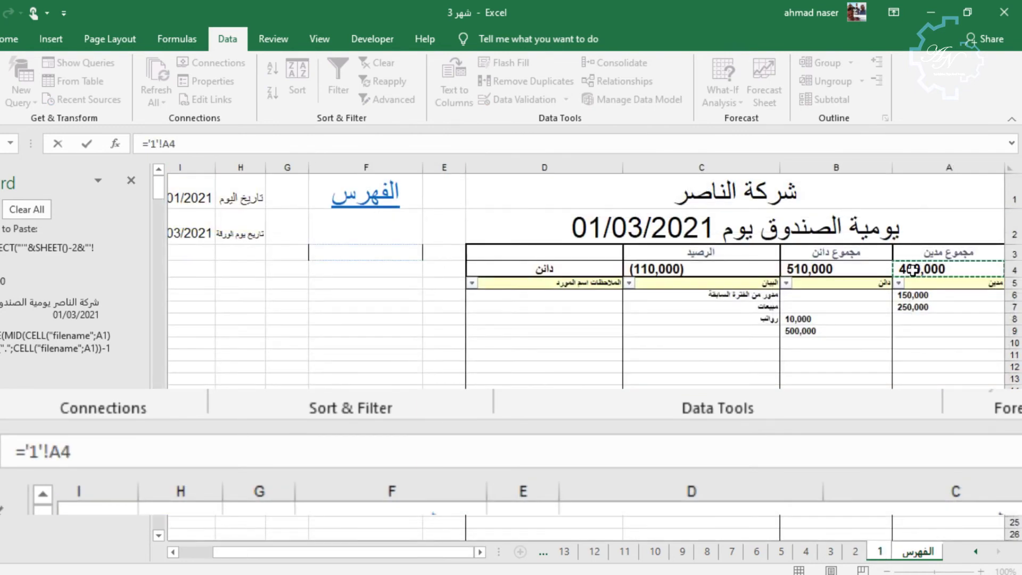
pyautogui.press('Return')
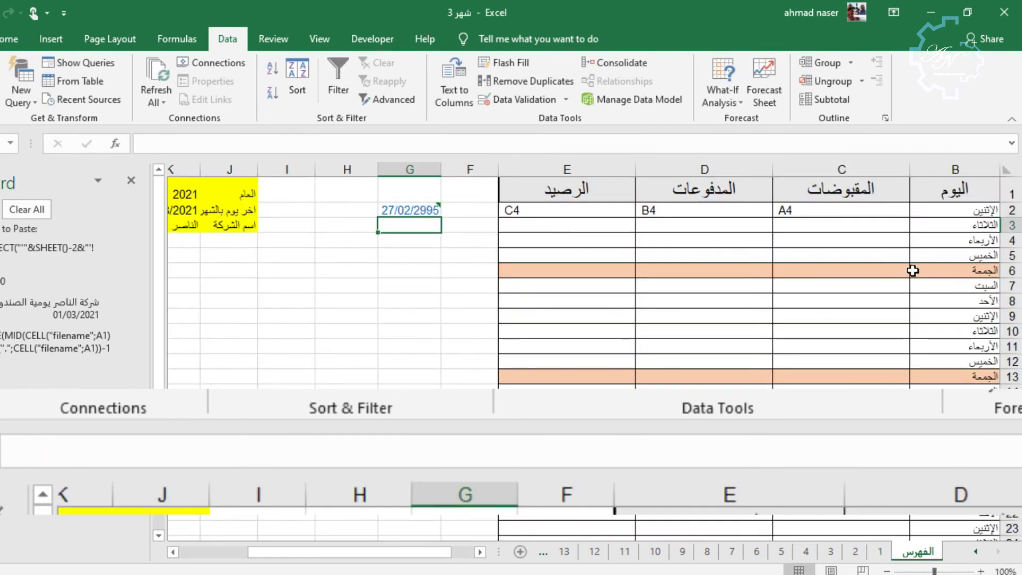
# Step: Turn G2 into a text formula where ROW(A1) supplies the sheet number
pyautogui.click(410, 209)
pyautogui.click(149, 144)
pyautogui.write('"\'1\'!A4')
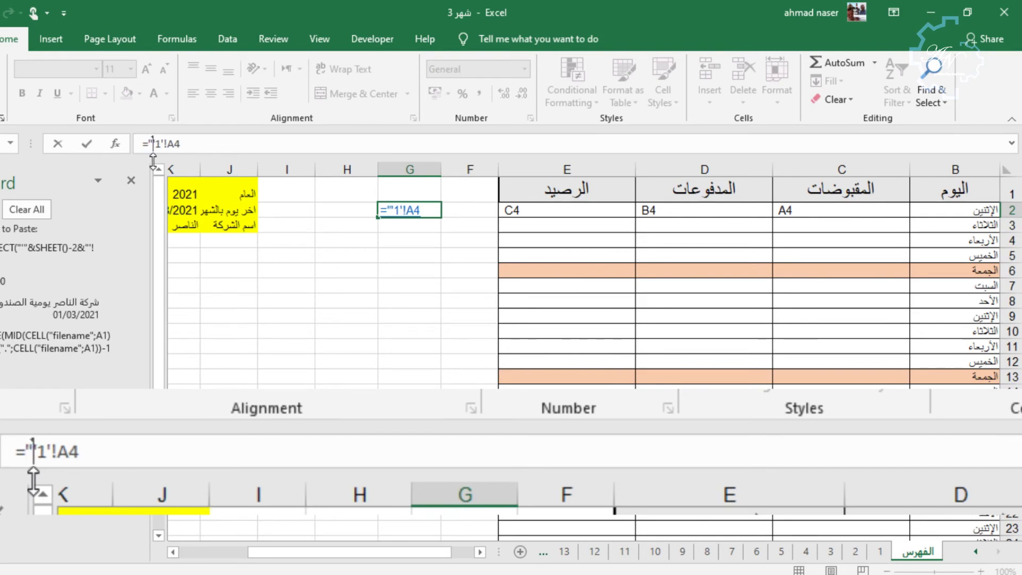
pyautogui.click(192, 145)
pyautogui.write('"')
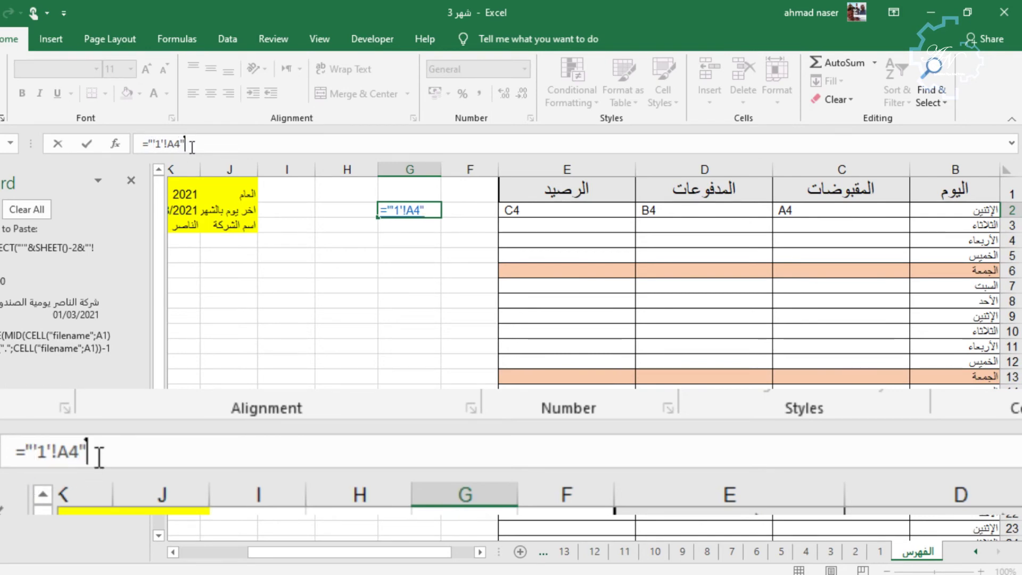
pyautogui.click(156, 144)
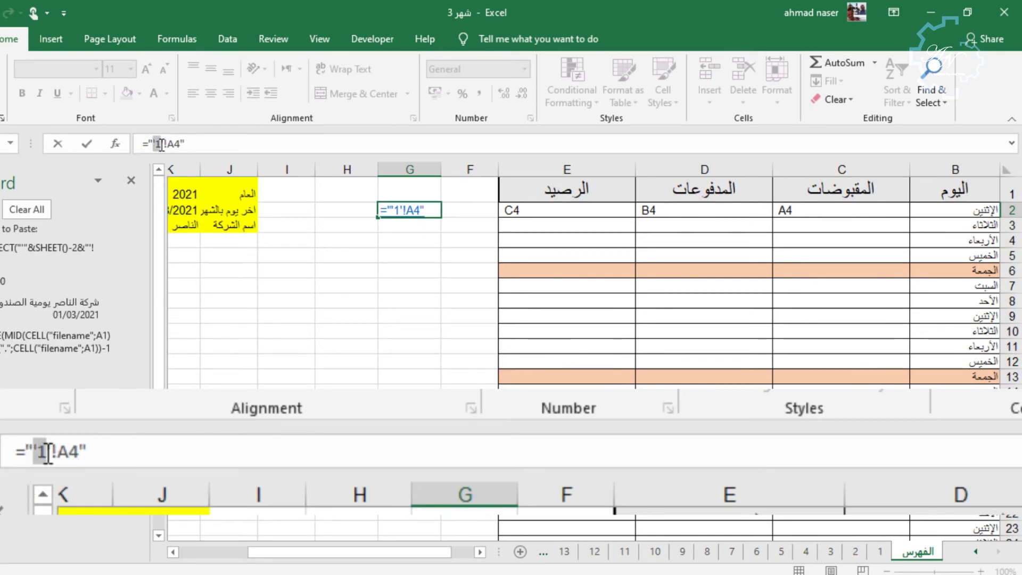
pyautogui.doubleClick(157, 143)
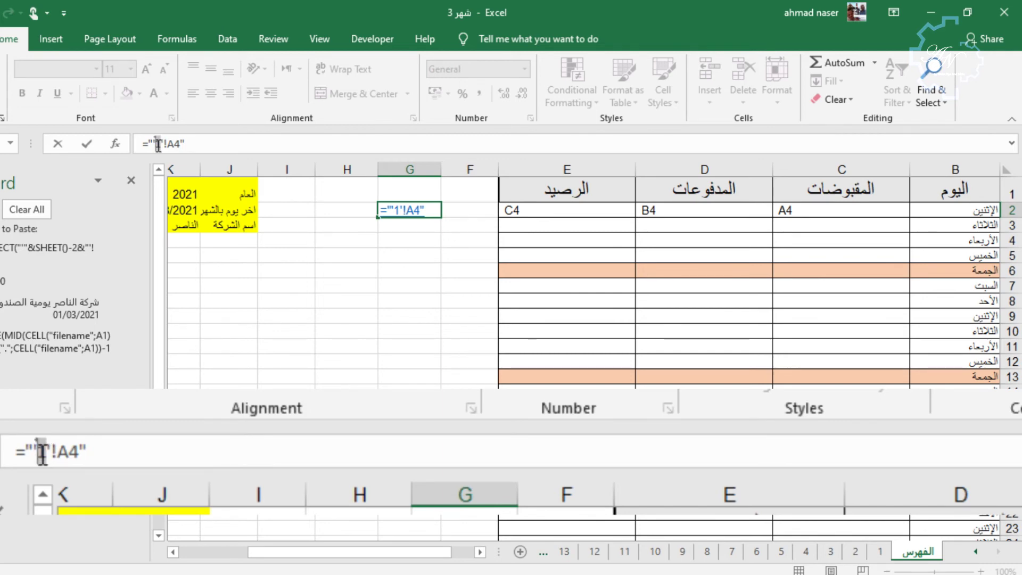
pyautogui.press('BackSpace')
pyautogui.write('"&')
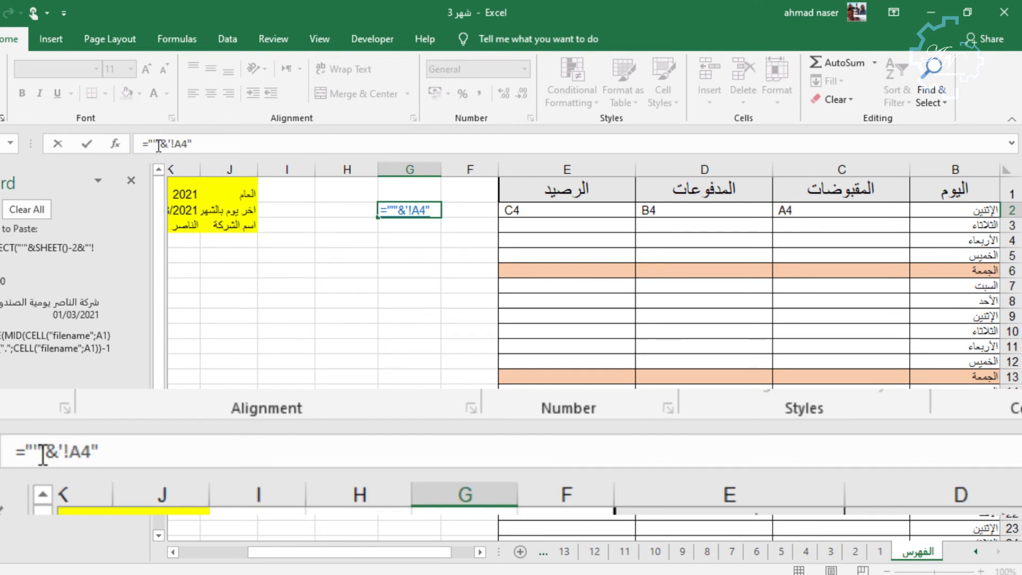
pyautogui.write('ro')
pyautogui.doubleClick(205, 225)
pyautogui.write('a1')
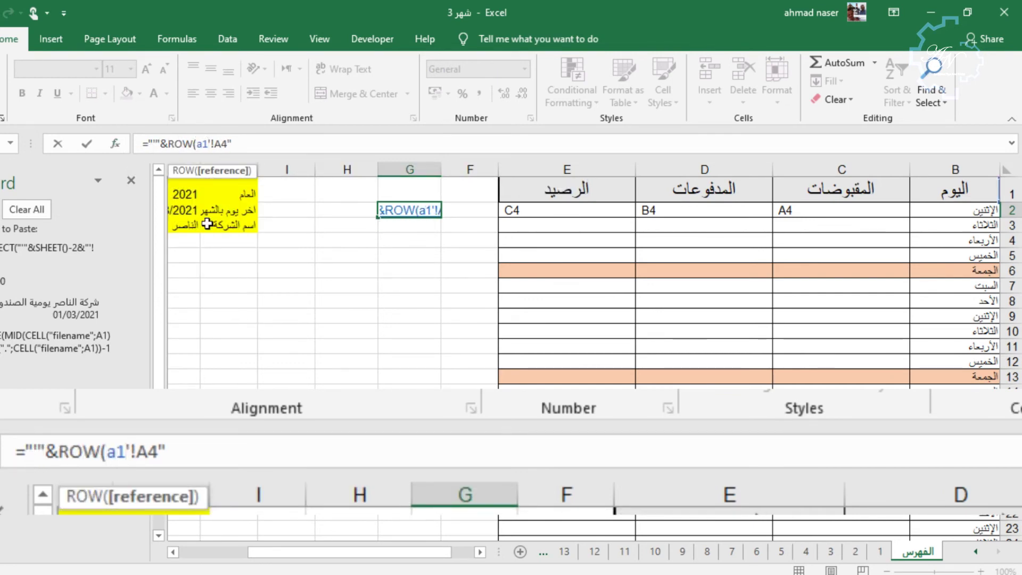
pyautogui.write(')')
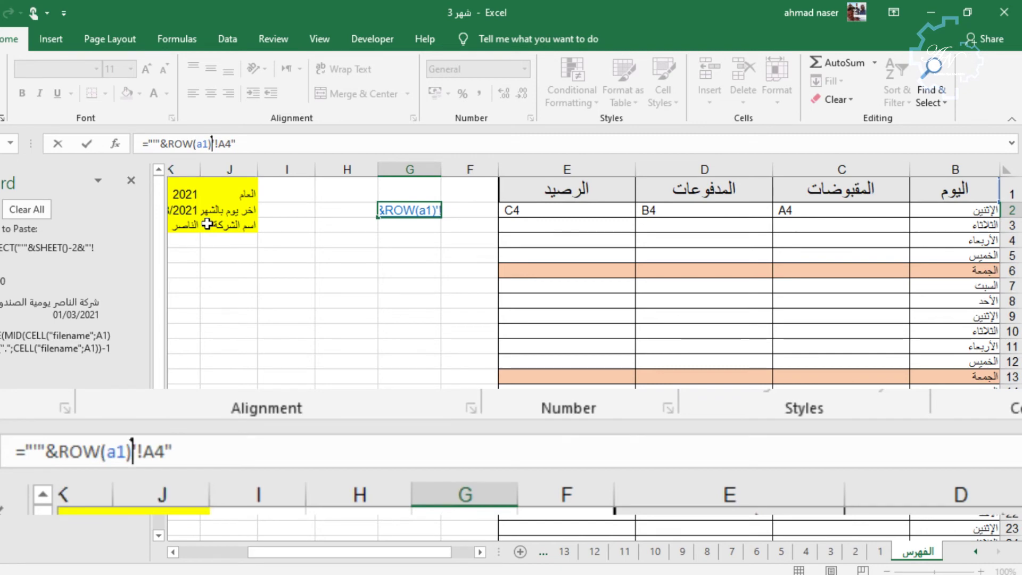
pyautogui.write('&')
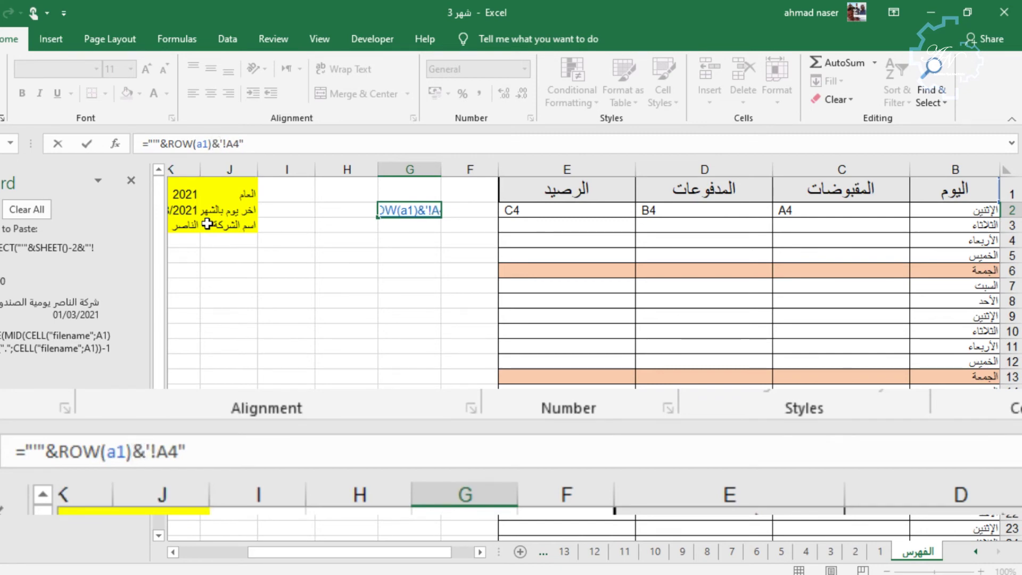
pyautogui.write('"')
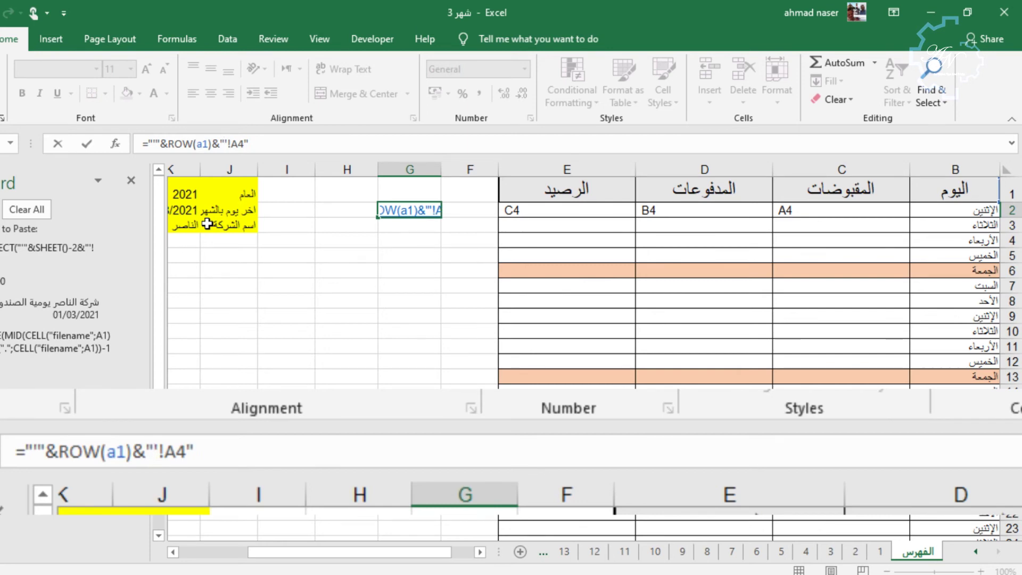
pyautogui.press('Return')
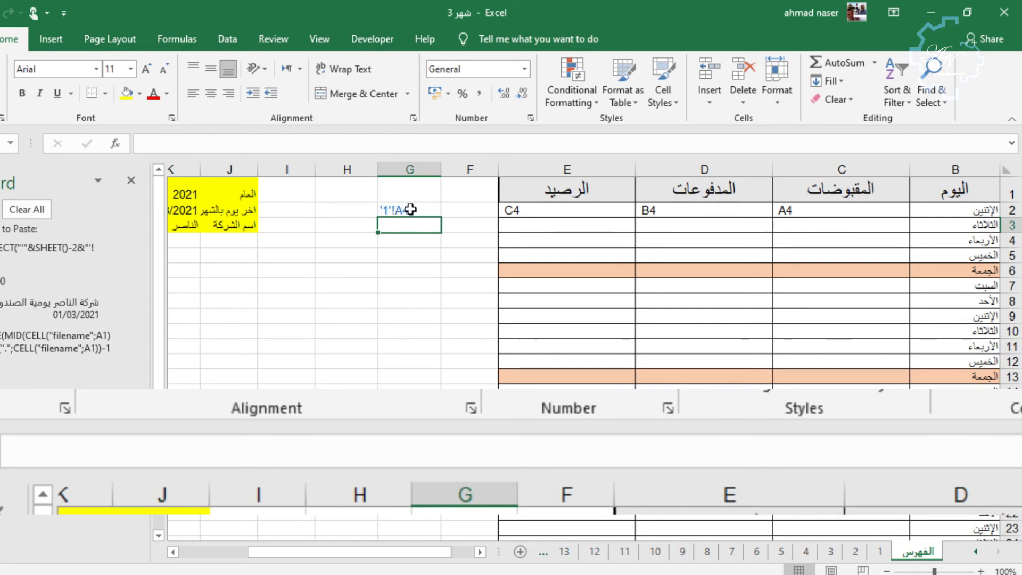
# Step: Replace G2's column letter with C2's CHAR(62+COLUMN()) expression, giving '1'!E4
pyautogui.click(410, 209)
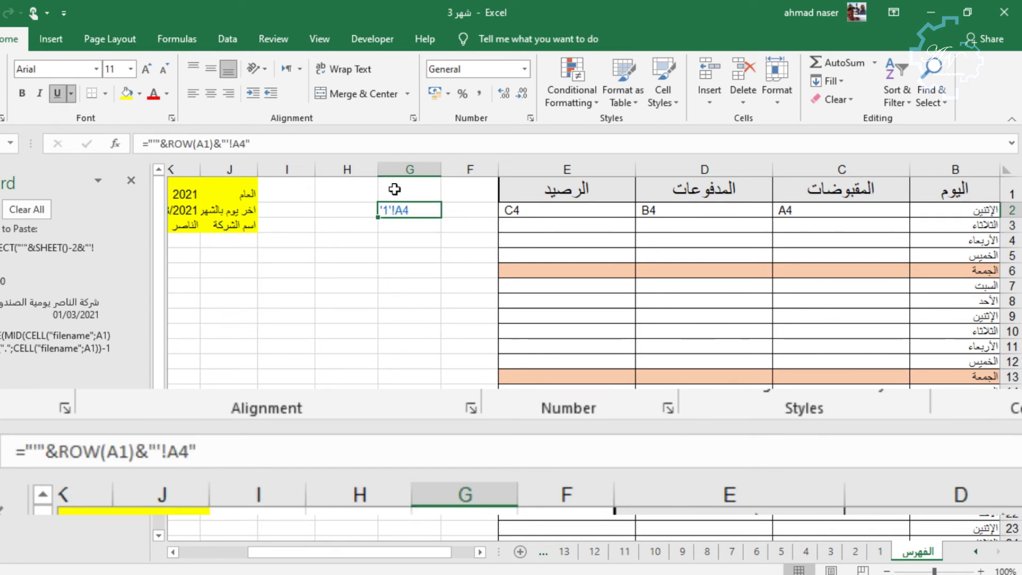
pyautogui.click(801, 207)
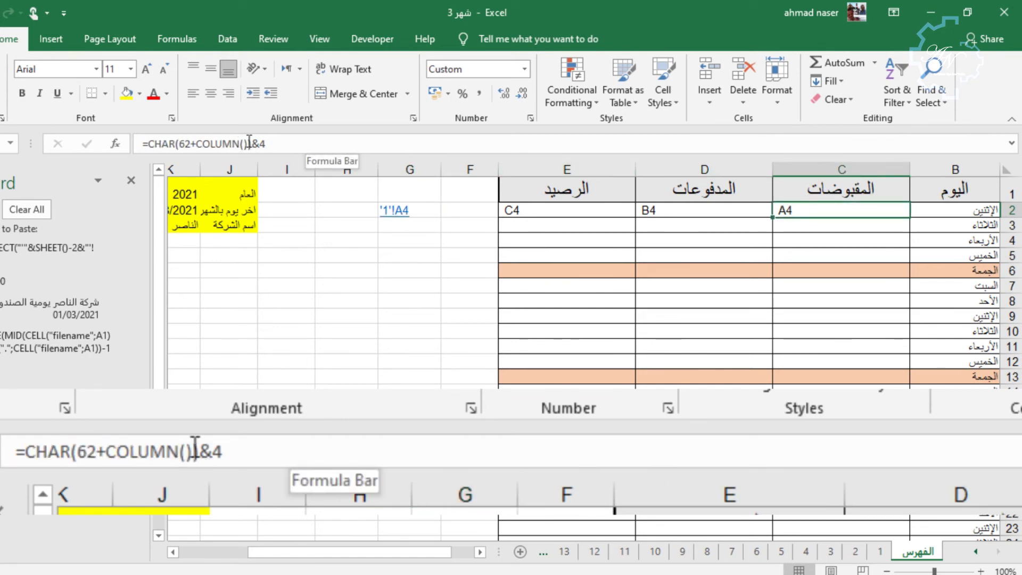
pyautogui.moveTo(249, 144); pyautogui.dragTo(157, 150)
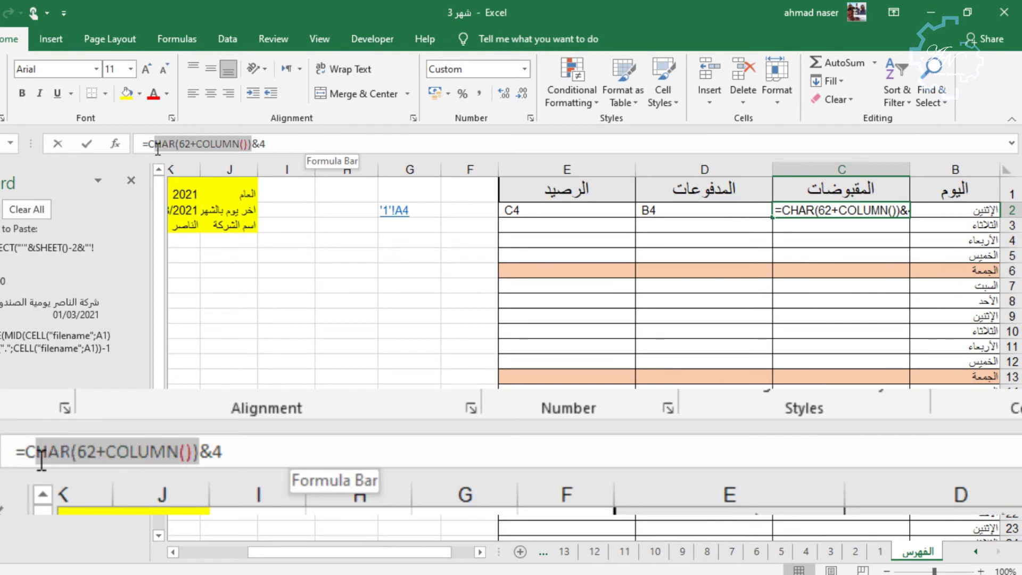
pyautogui.hotkey('ctrl', 'c')
pyautogui.press('Escape')
pyautogui.click(410, 210)
pyautogui.moveTo(234, 144); pyautogui.dragTo(240, 145)
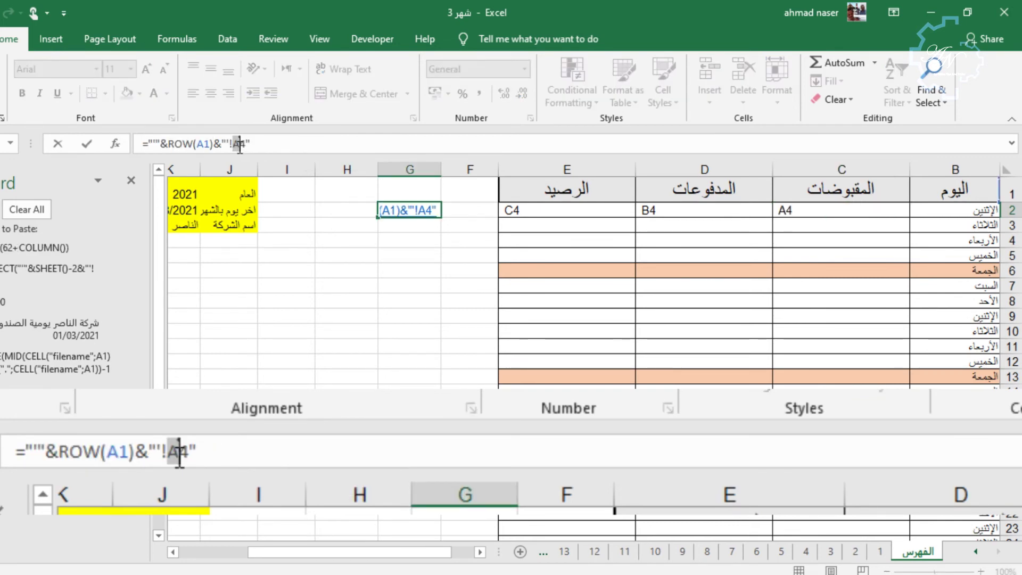
pyautogui.write('"')
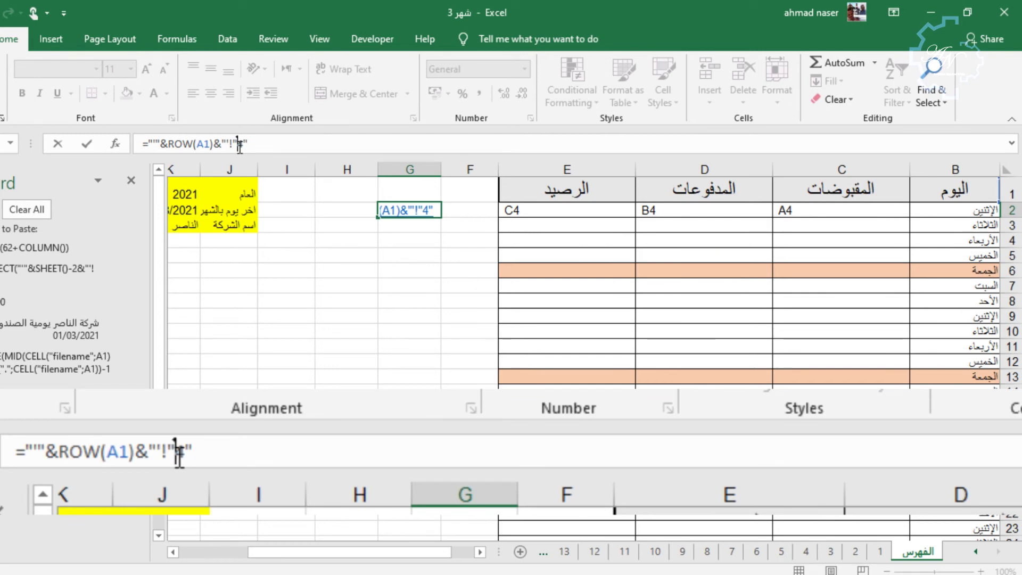
pyautogui.write('&')
pyautogui.click(87, 249)
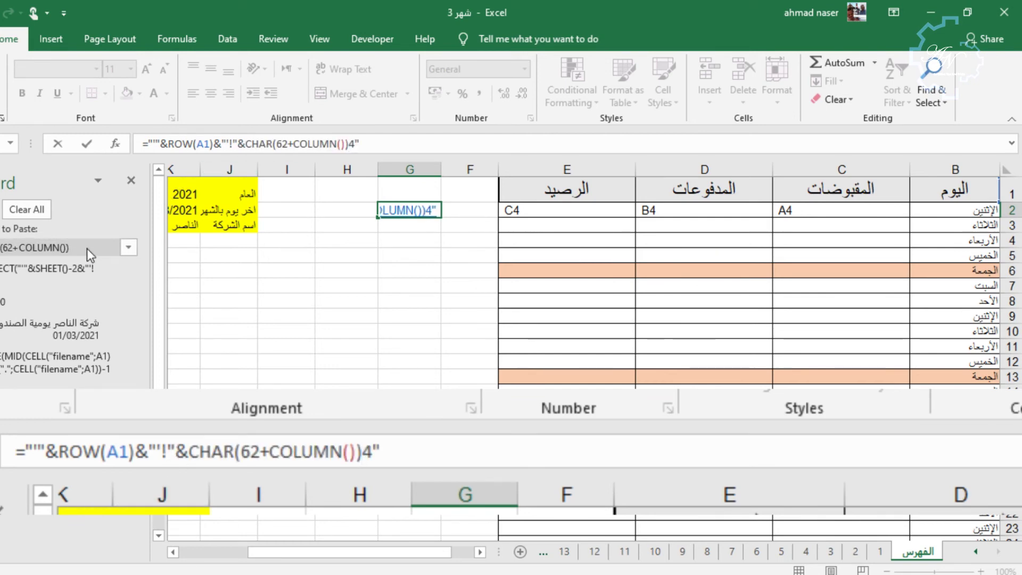
pyautogui.write('&"')
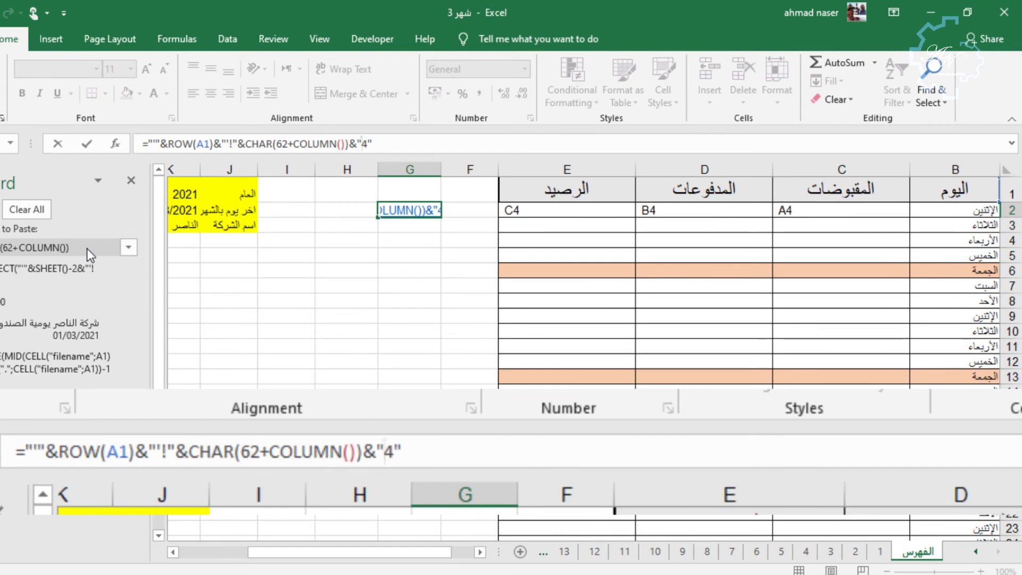
pyautogui.press('Return')
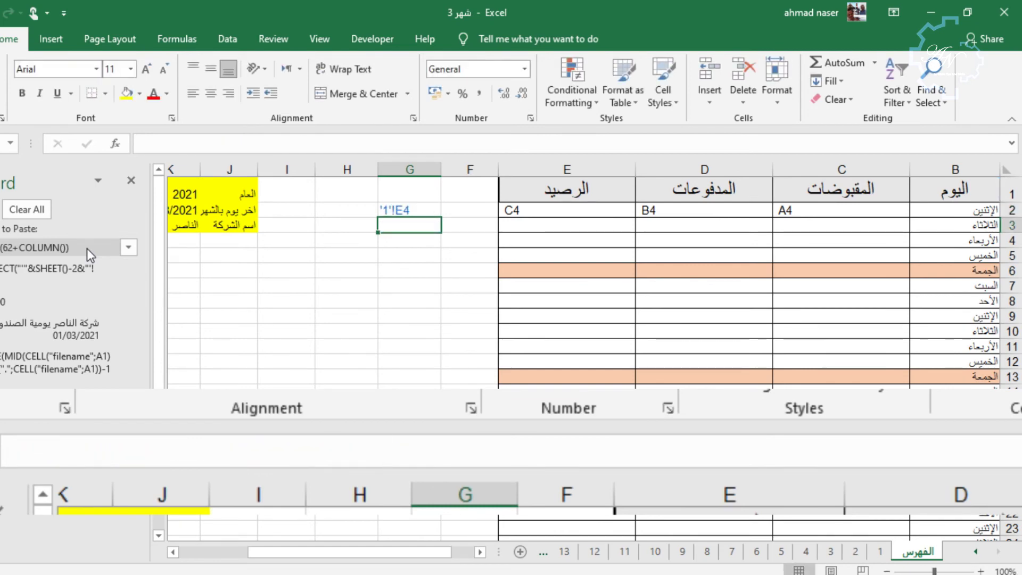
# Step: Copy G2's complete formula text
pyautogui.click(422, 211)
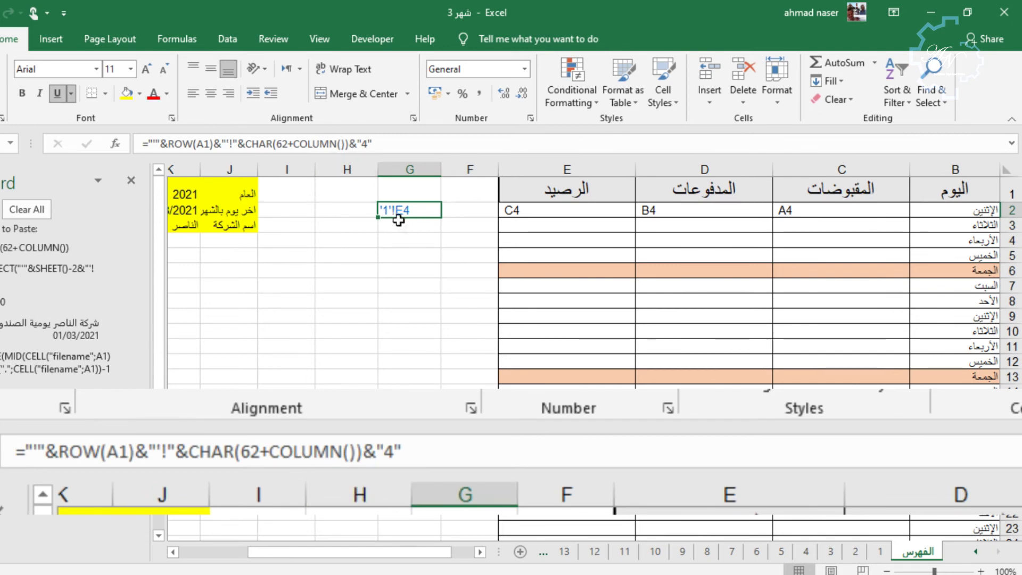
pyautogui.moveTo(387, 142); pyautogui.dragTo(140, 144)
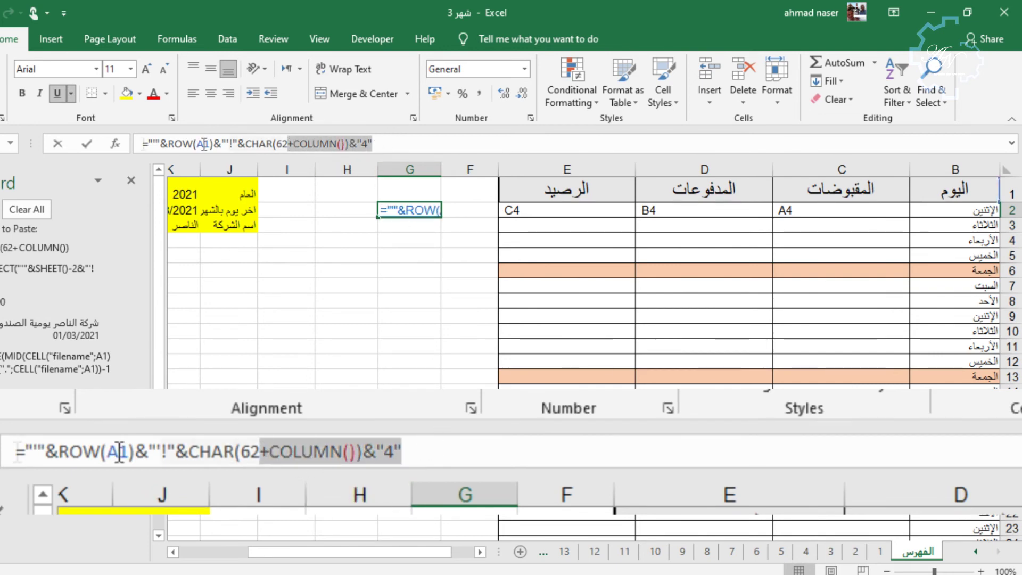
pyautogui.hotkey('ctrl', 'c')
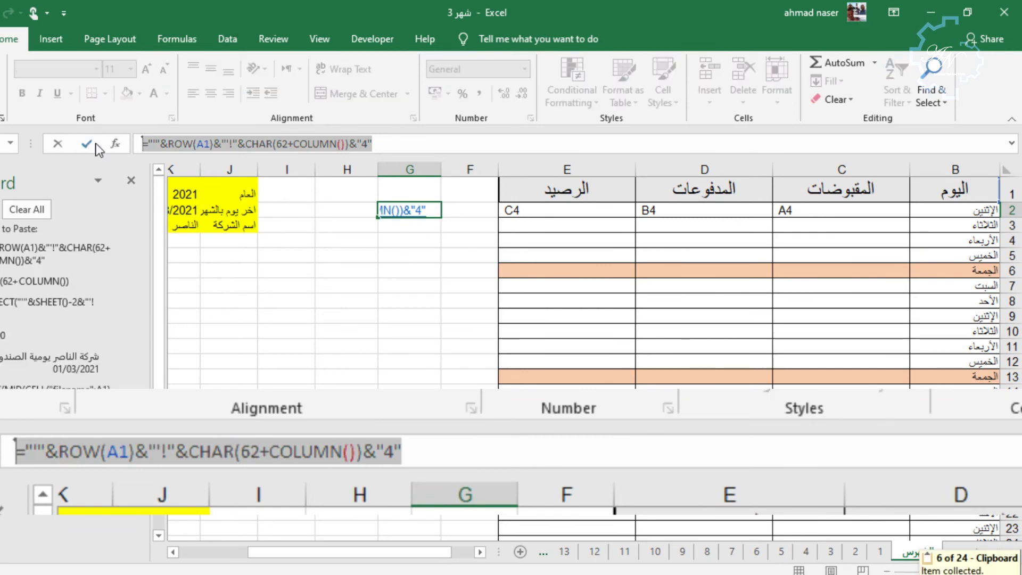
pyautogui.press('Return')
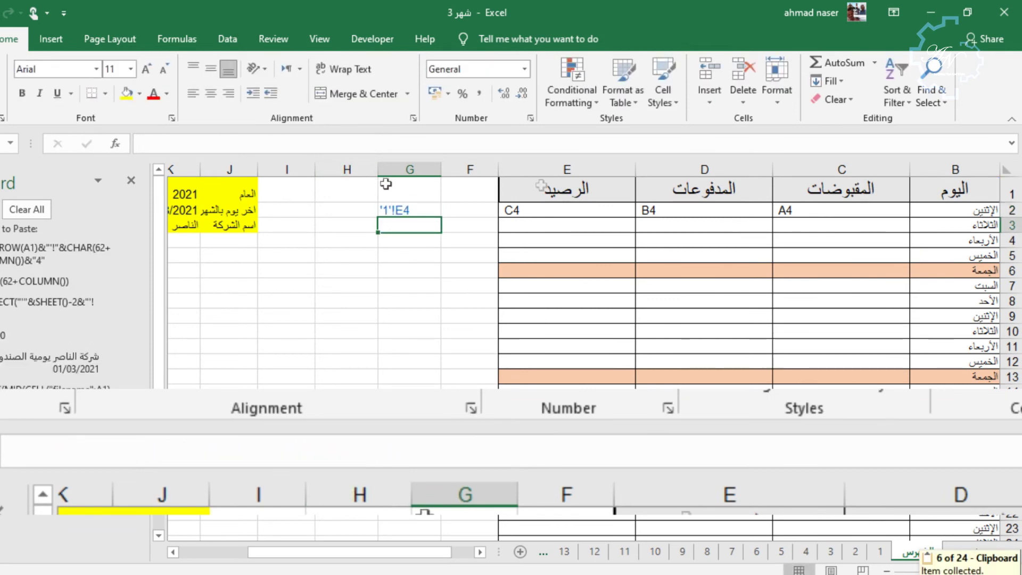
# Step: Paste the formula into C2, then fill it across to E2 and down to row 3
pyautogui.click(798, 211)
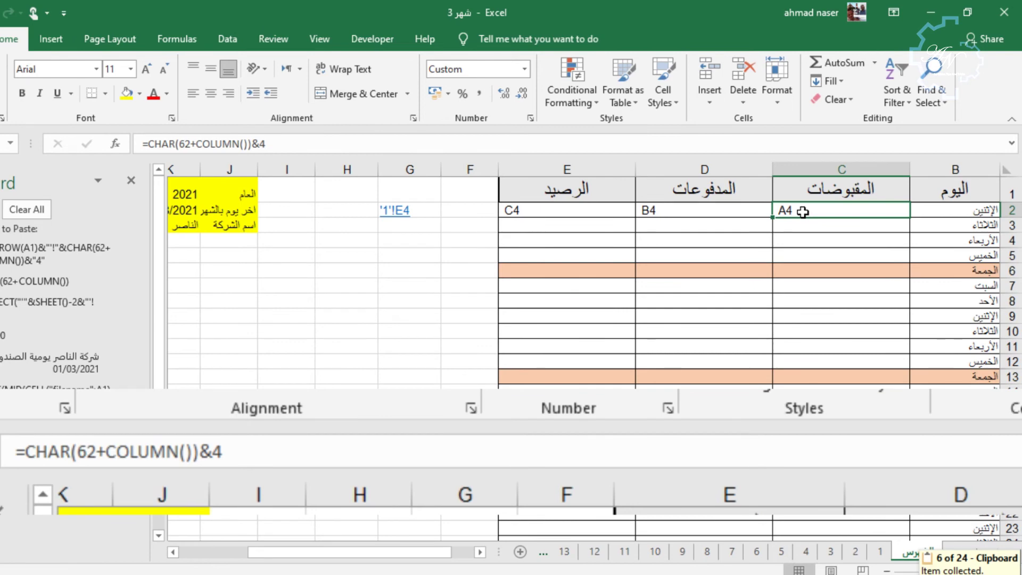
pyautogui.hotkey('ctrl', 'v')
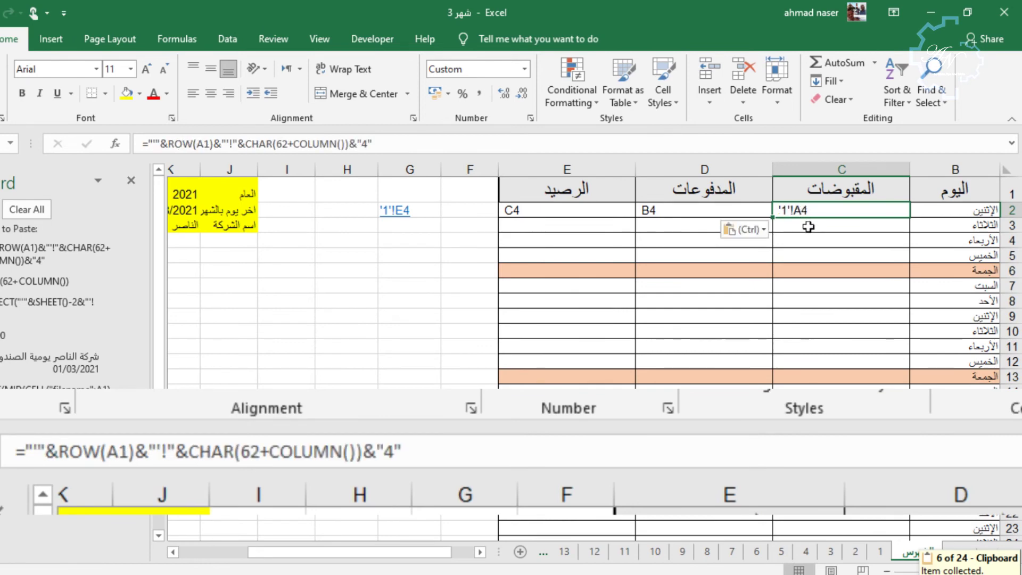
pyautogui.moveTo(773, 217); pyautogui.dragTo(498, 220)
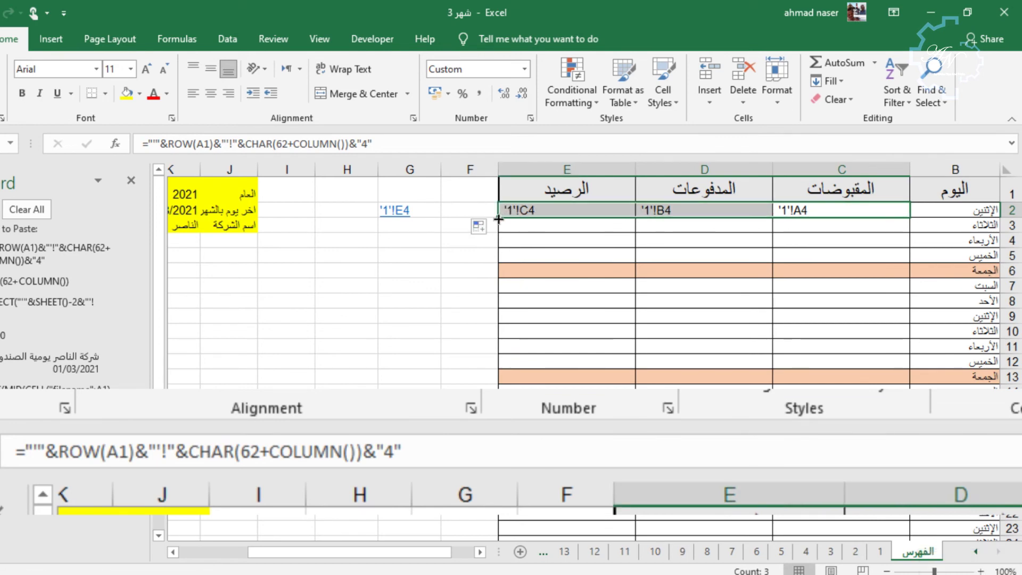
pyautogui.moveTo(498, 218); pyautogui.dragTo(500, 239)
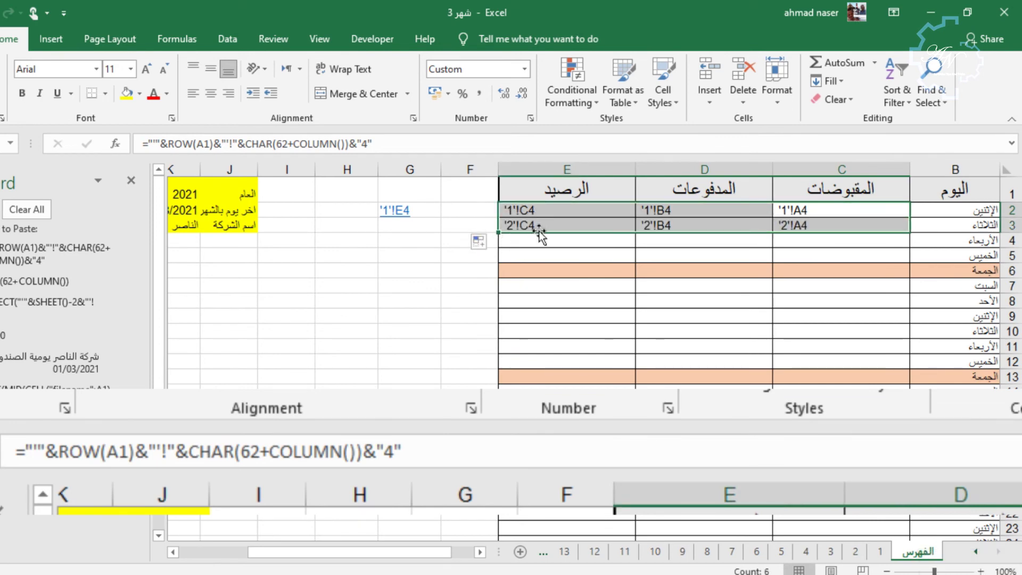
pyautogui.click(801, 207)
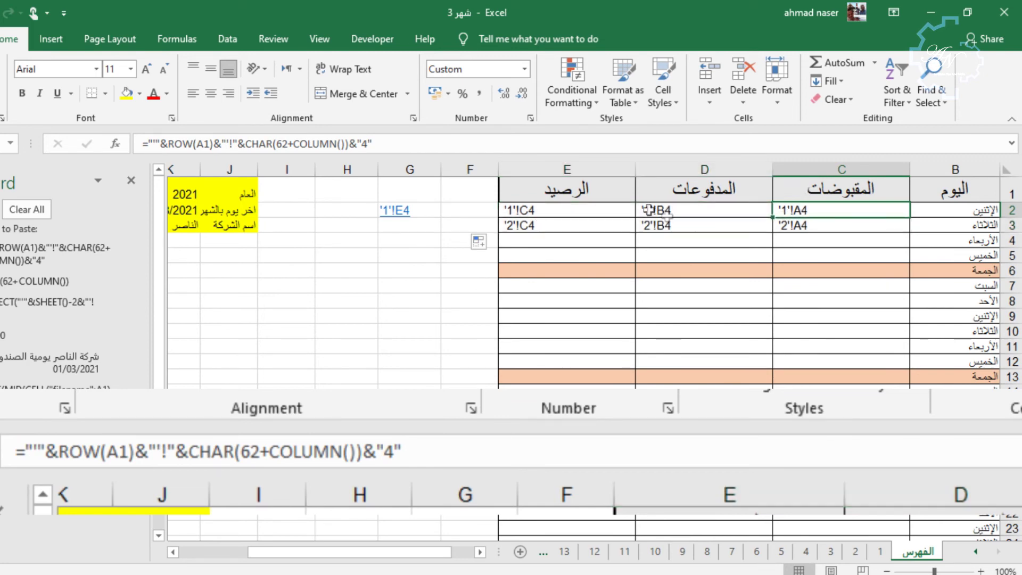
# Step: Wrap C2's reference formula in INDIRECT so it pulls 400,000 from sheet 1
pyautogui.click(149, 143)
pyautogui.write('in')
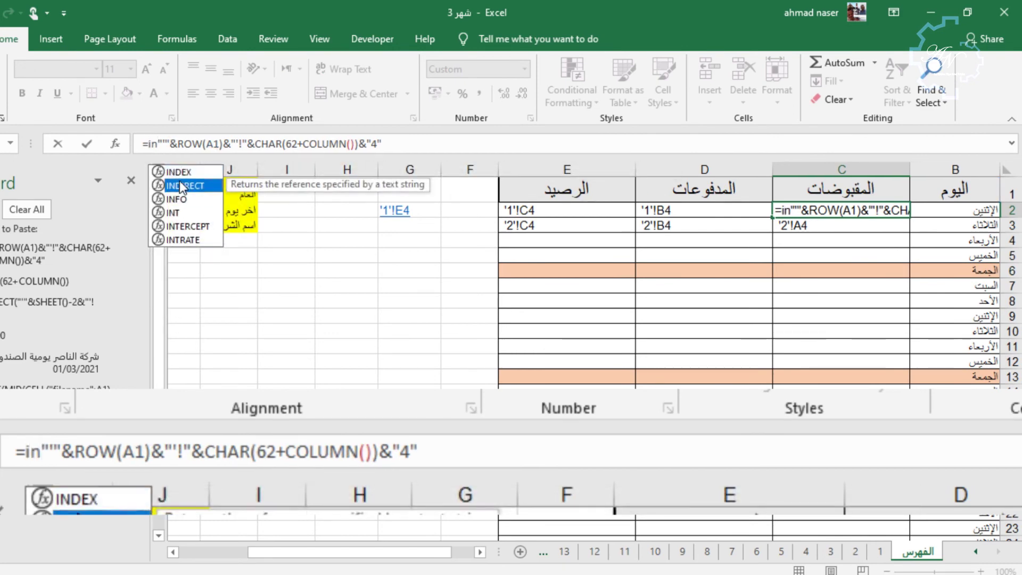
pyautogui.doubleClick(181, 186)
pyautogui.press('Return')
pyautogui.press('Return')
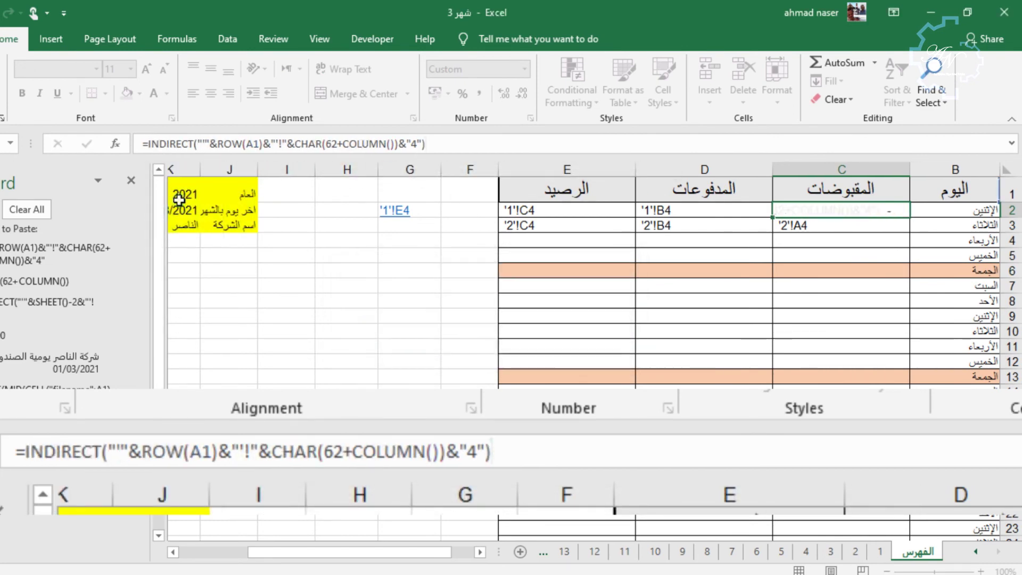
# Step: Fill the INDIRECT formula across to E2 and down to row 32, then check row 2
pyautogui.click(781, 210)
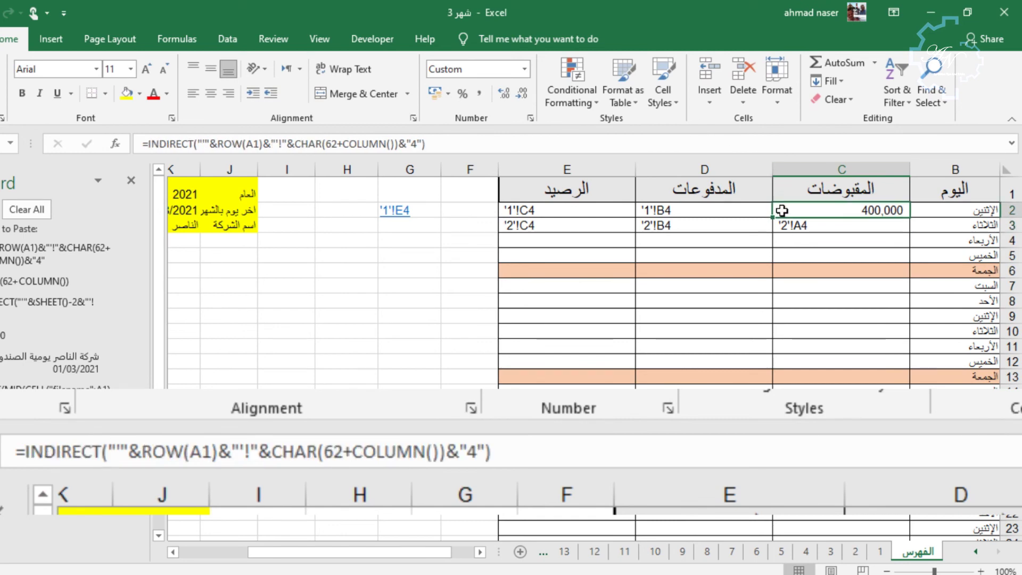
pyautogui.moveTo(775, 216); pyautogui.dragTo(501, 234)
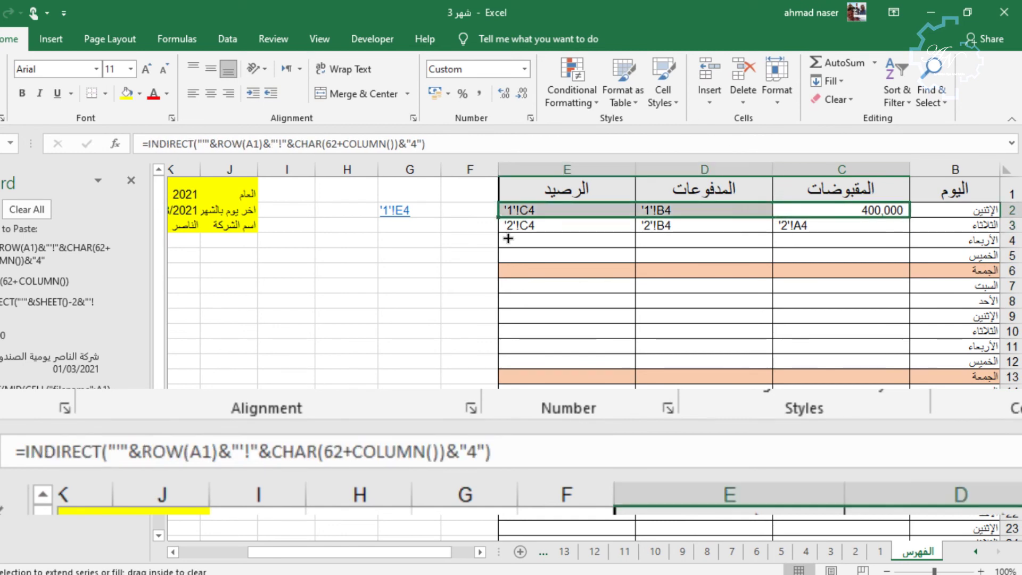
pyautogui.moveTo(498, 216); pyautogui.dragTo(500, 492)
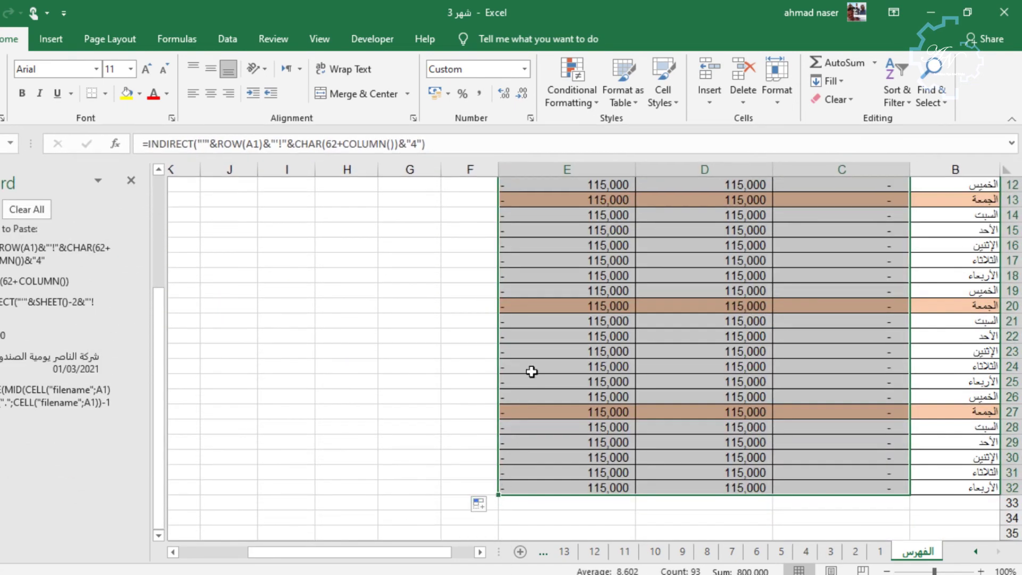
pyautogui.click(530, 370)
pyautogui.hotkey('ctrl', 'Home')
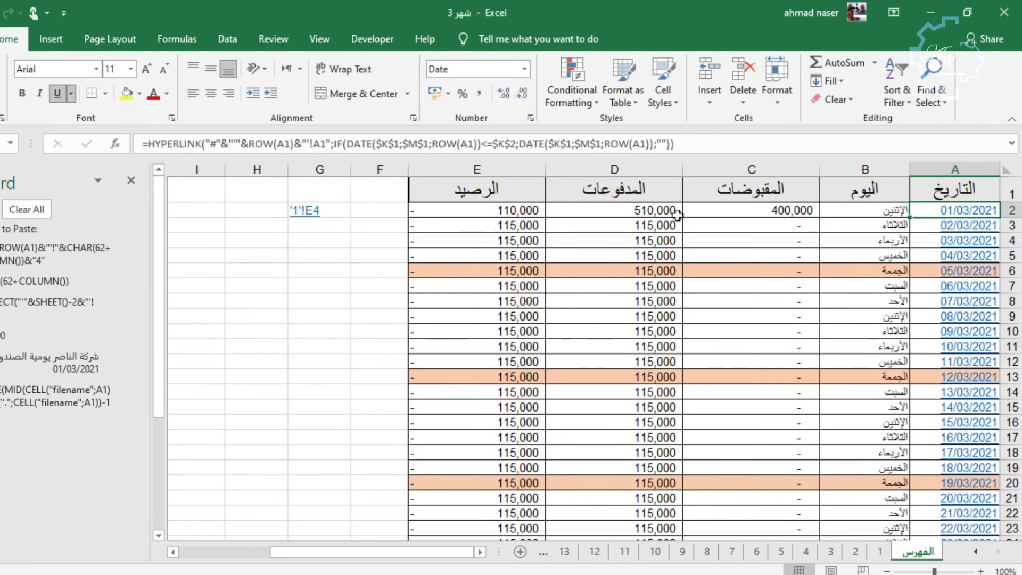
pyautogui.click(704, 212)
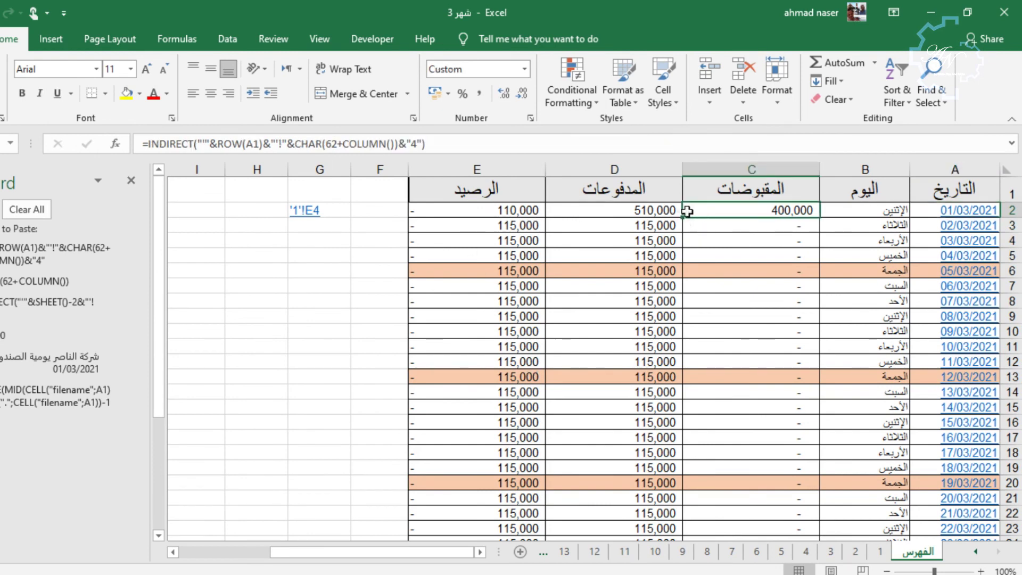
pyautogui.click(653, 210)
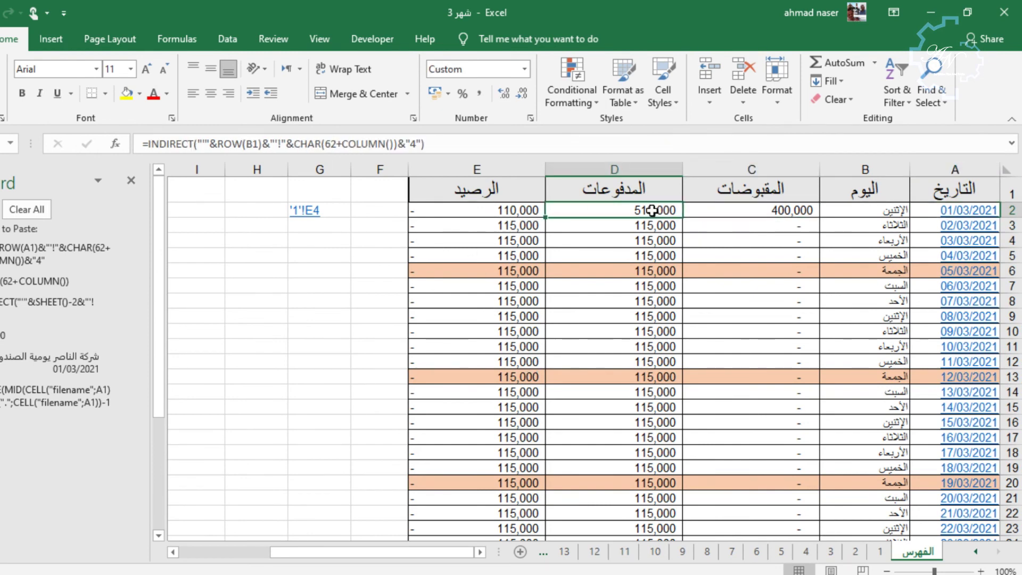
pyautogui.click(524, 212)
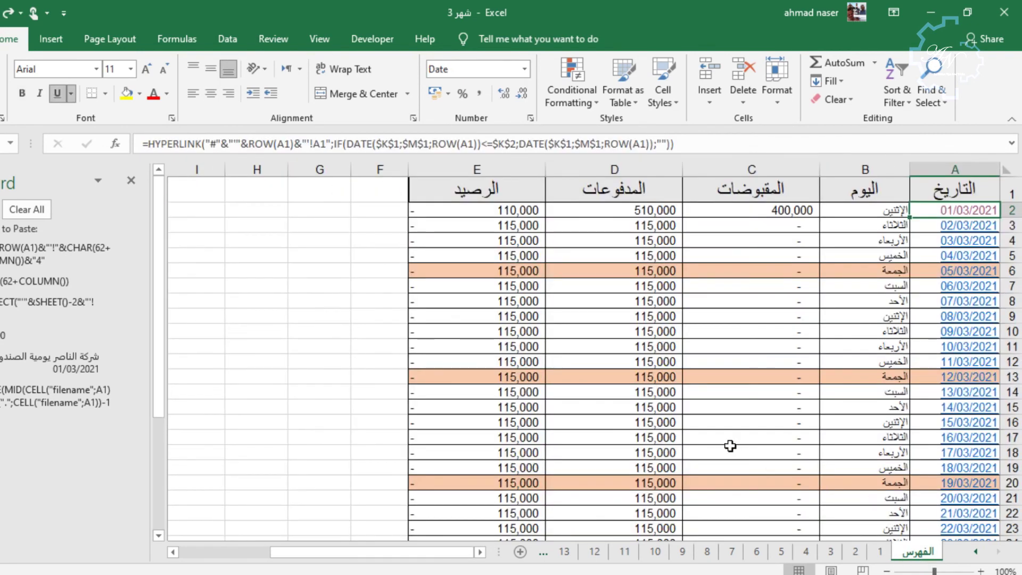
pyautogui.click(500, 209)
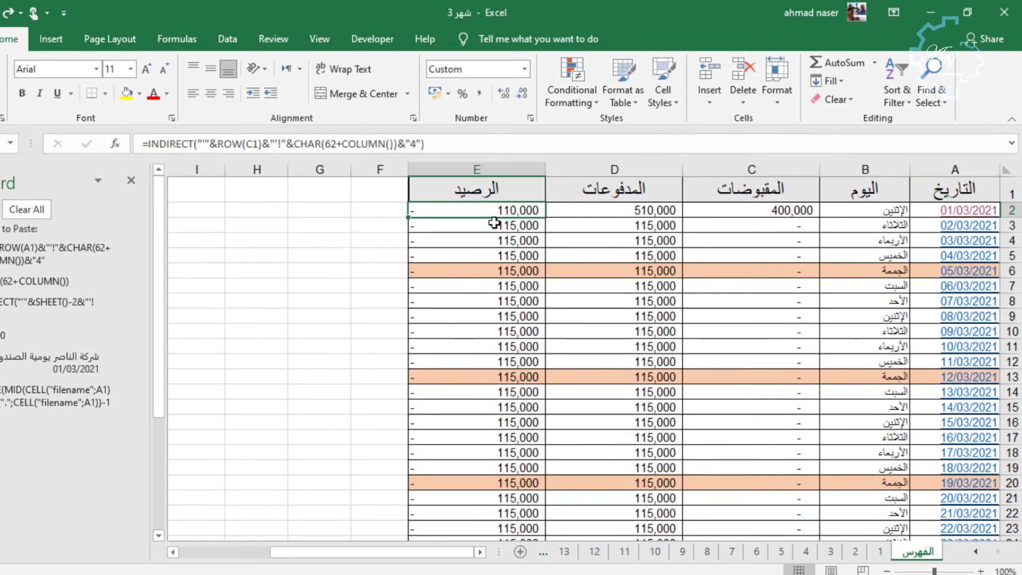
# Step: Copy the custom accounting format code from sheet 1's balance total cell
pyautogui.click(884, 552)
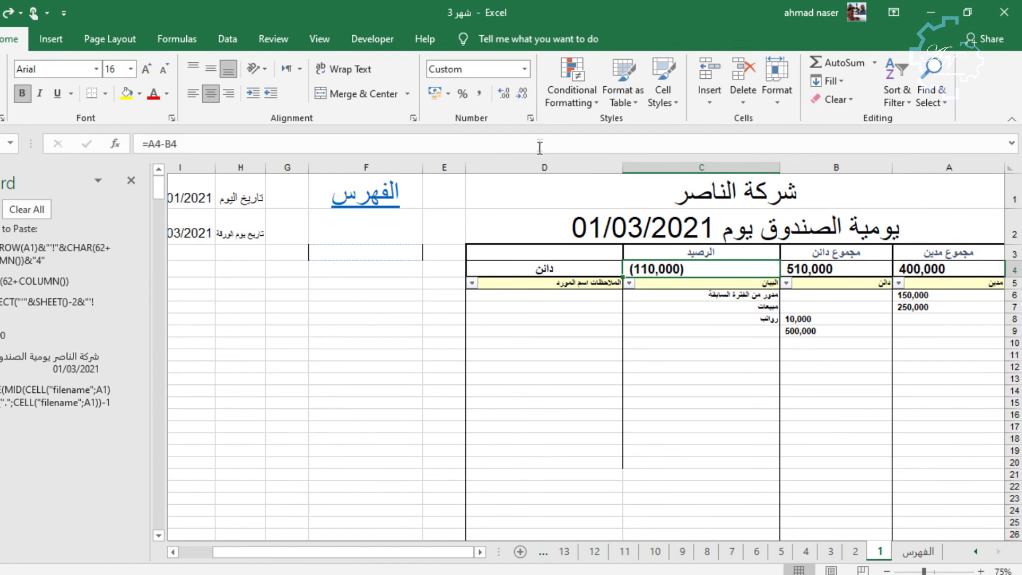
pyautogui.click(531, 118)
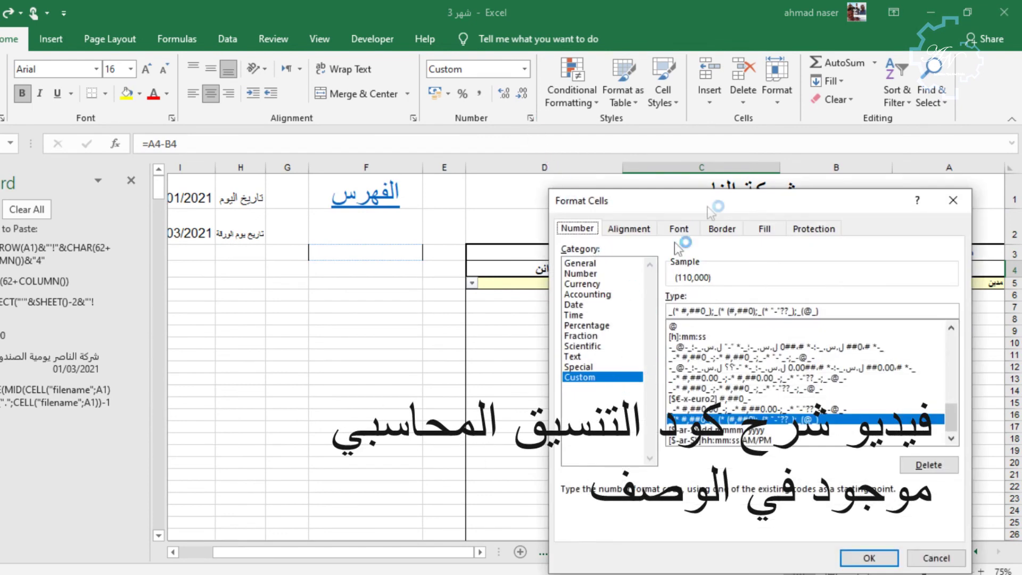
pyautogui.moveTo(854, 210); pyautogui.dragTo(767, 245)
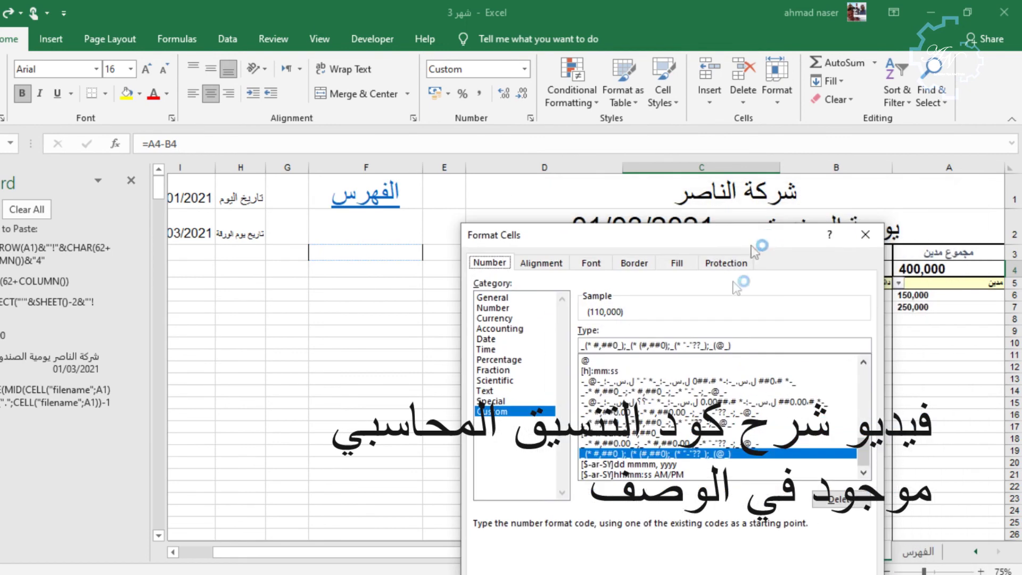
pyautogui.moveTo(743, 345); pyautogui.dragTo(564, 353)
pyautogui.hotkey('ctrl', 'c')
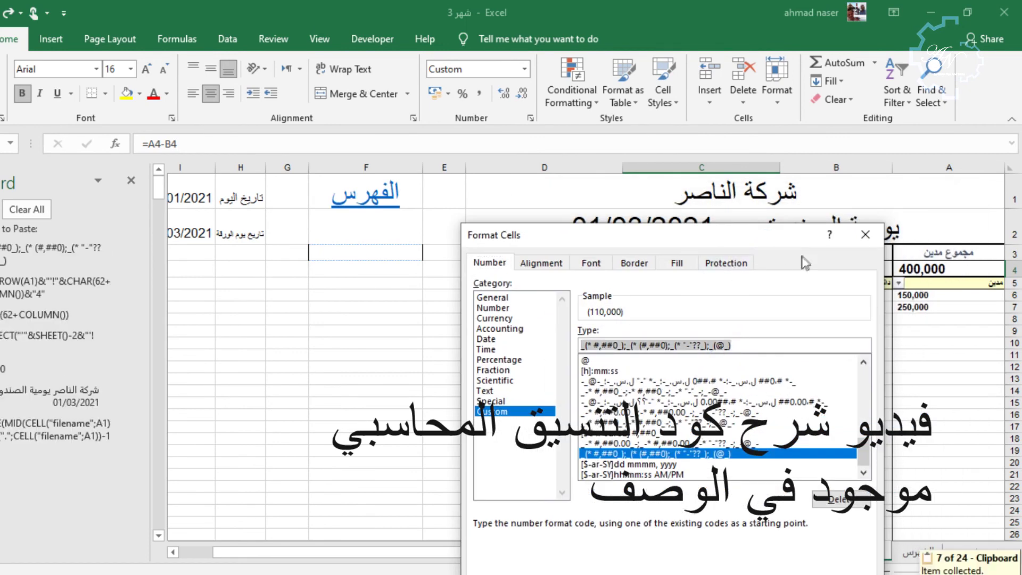
pyautogui.click(865, 234)
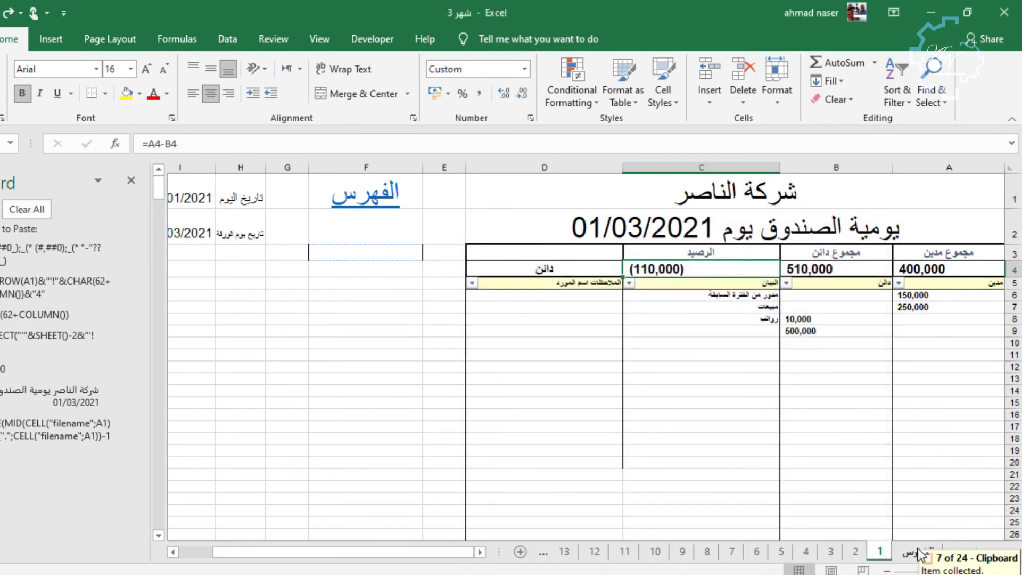
pyautogui.click(908, 552)
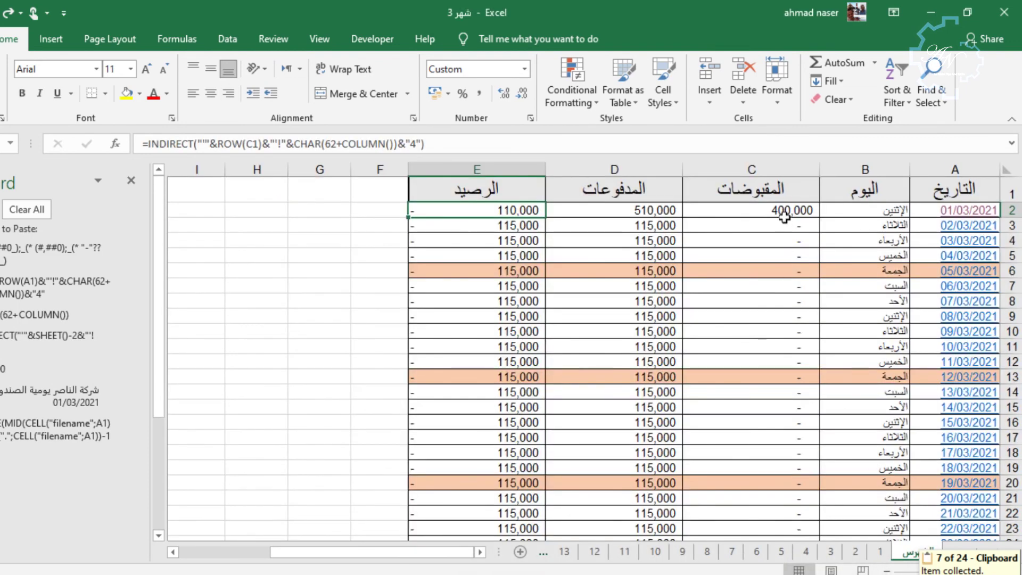
# Step: Apply the copied custom accounting format to C2:E32, showing balances like (110,000)
pyautogui.moveTo(785, 210)
pyautogui.mouseDown()
pyautogui.moveTo(638, 228)
pyautogui.moveTo(491, 539)
pyautogui.mouseUp()
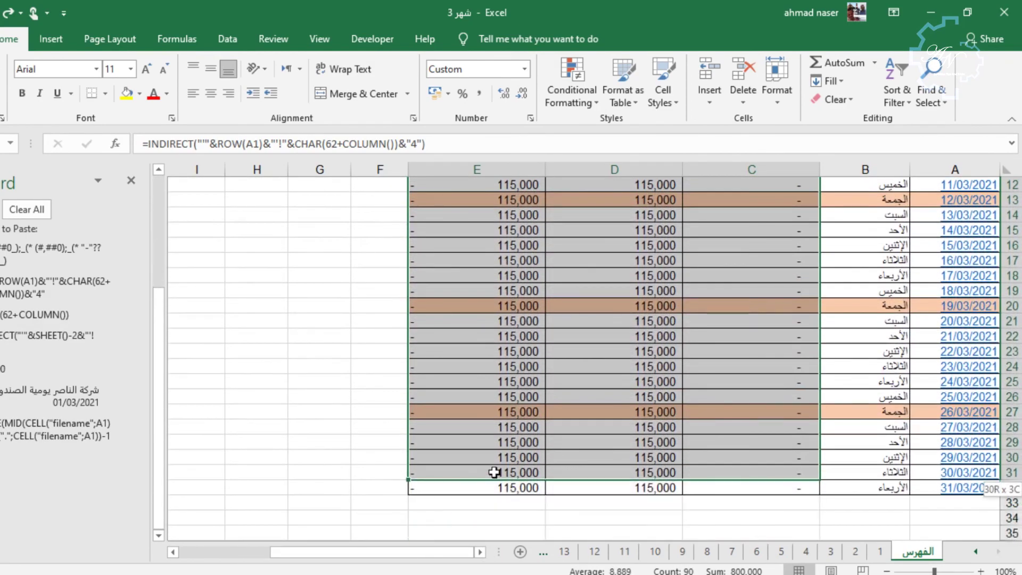
pyautogui.moveTo(490, 538); pyautogui.dragTo(495, 482)
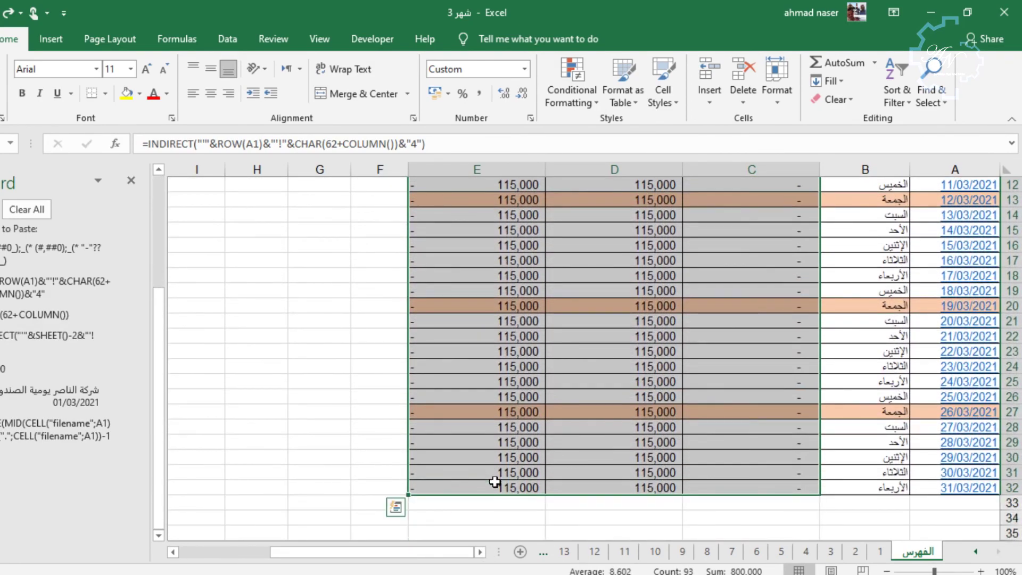
pyautogui.click(531, 119)
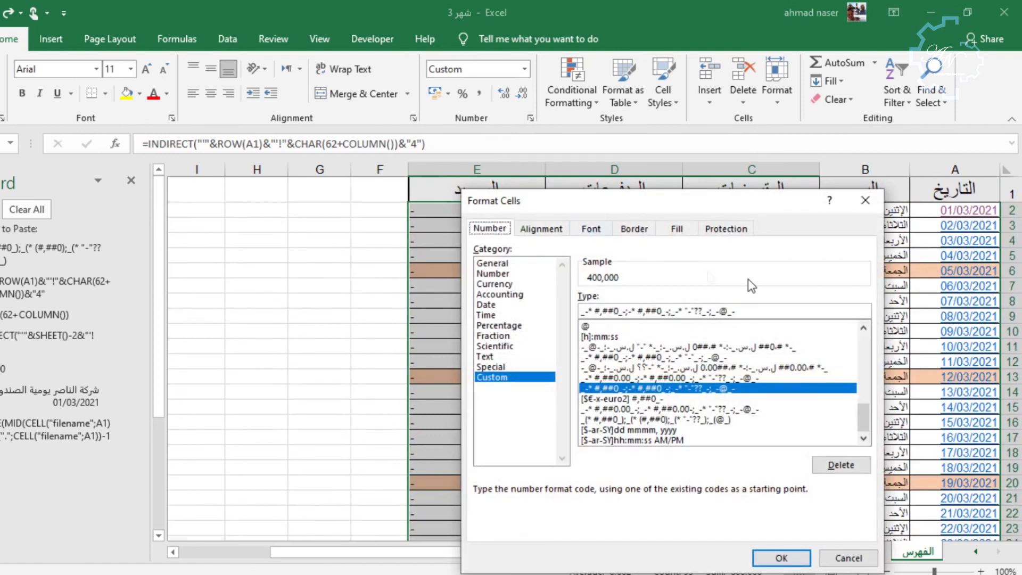
pyautogui.click(708, 311)
pyautogui.hotkey('ctrl', 'a')
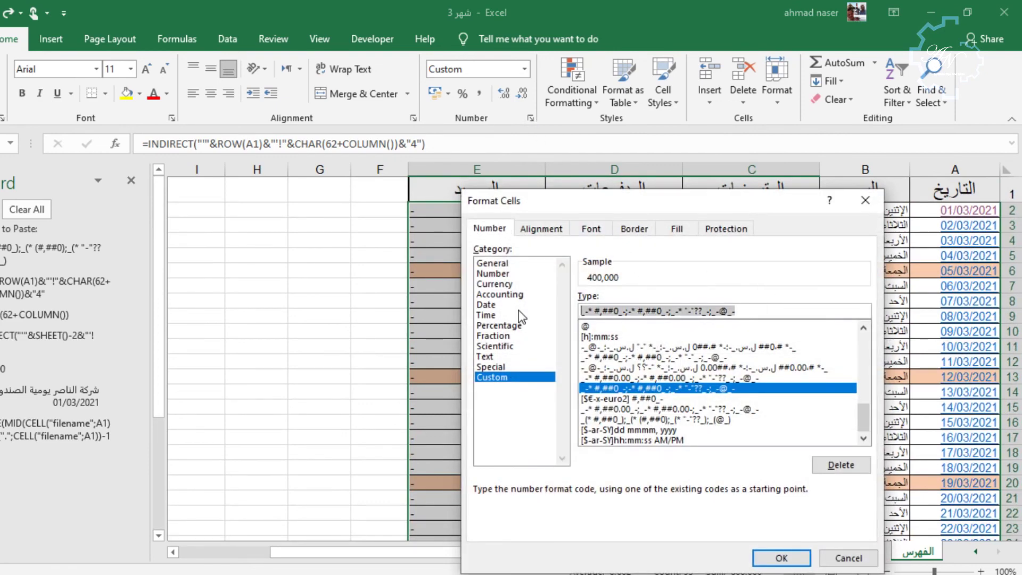
pyautogui.hotkey('ctrl', 'v')
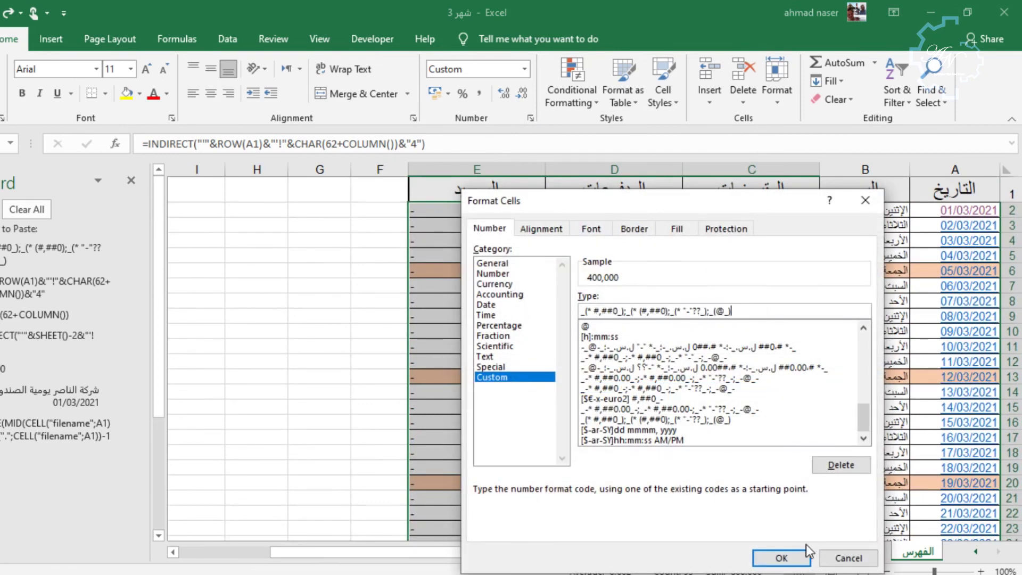
pyautogui.click(793, 555)
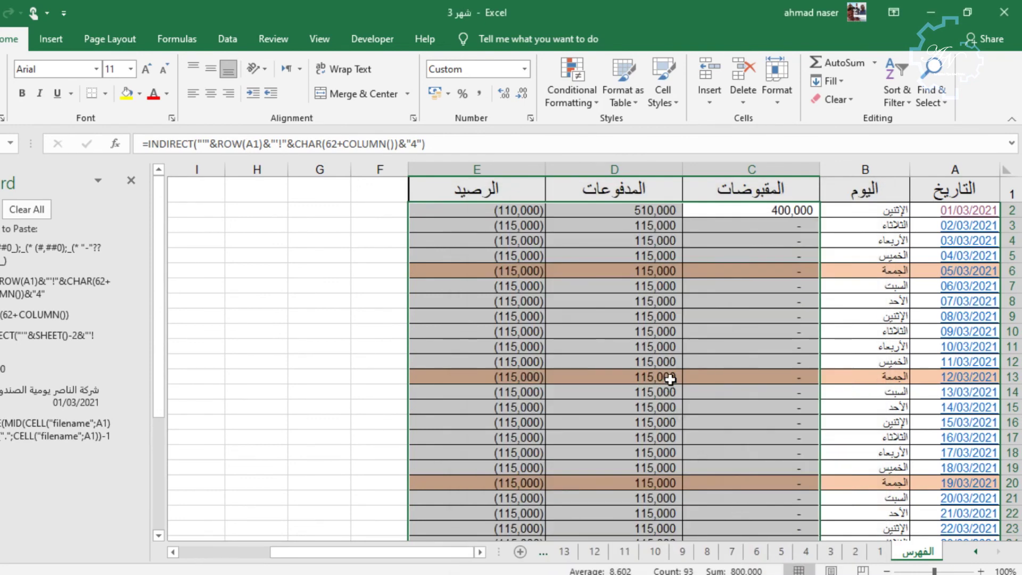
pyautogui.click(579, 333)
pyautogui.click(601, 220)
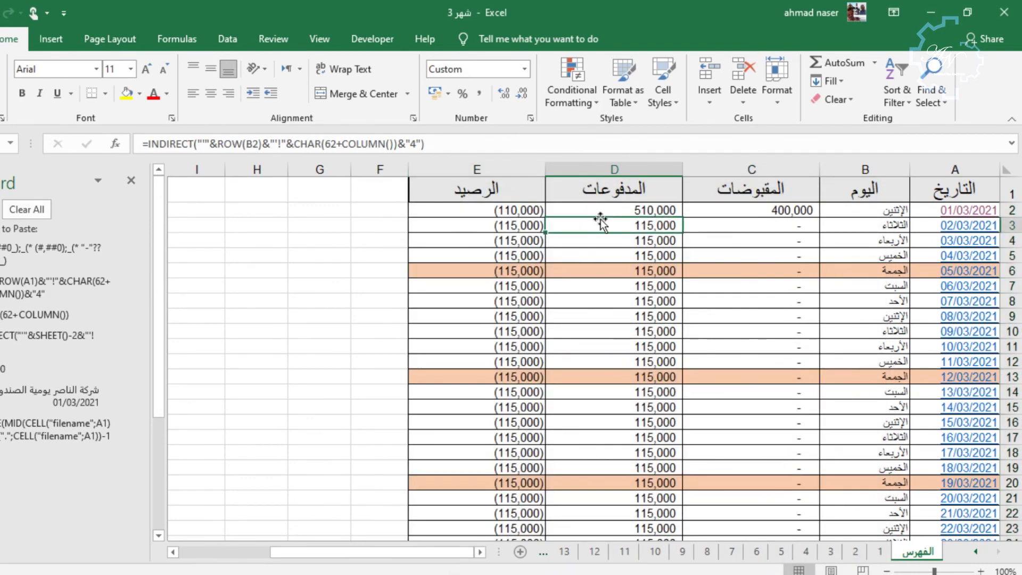
pyautogui.click(583, 213)
pyautogui.click(535, 213)
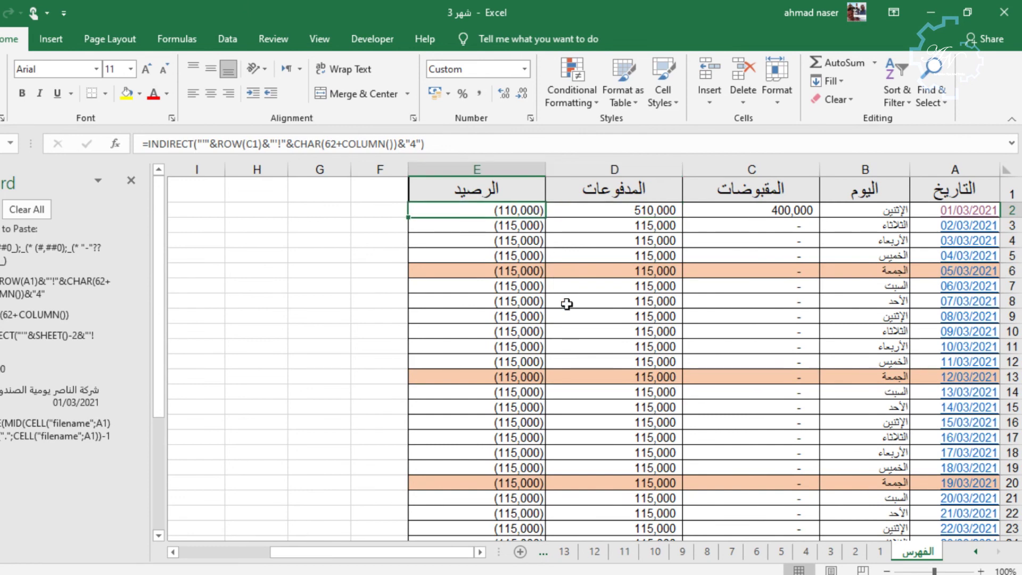
pyautogui.click(958, 244)
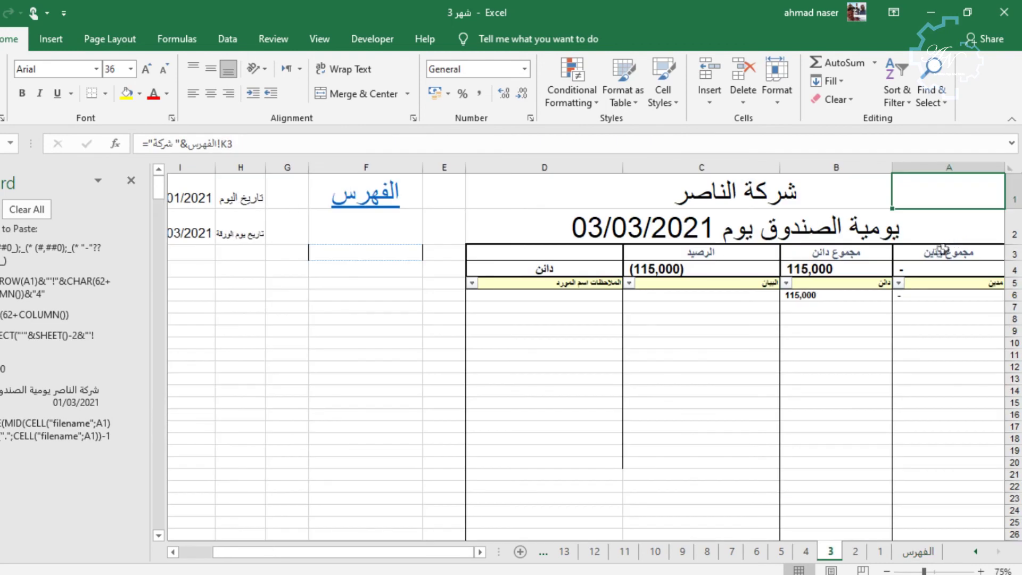
pyautogui.click(382, 204)
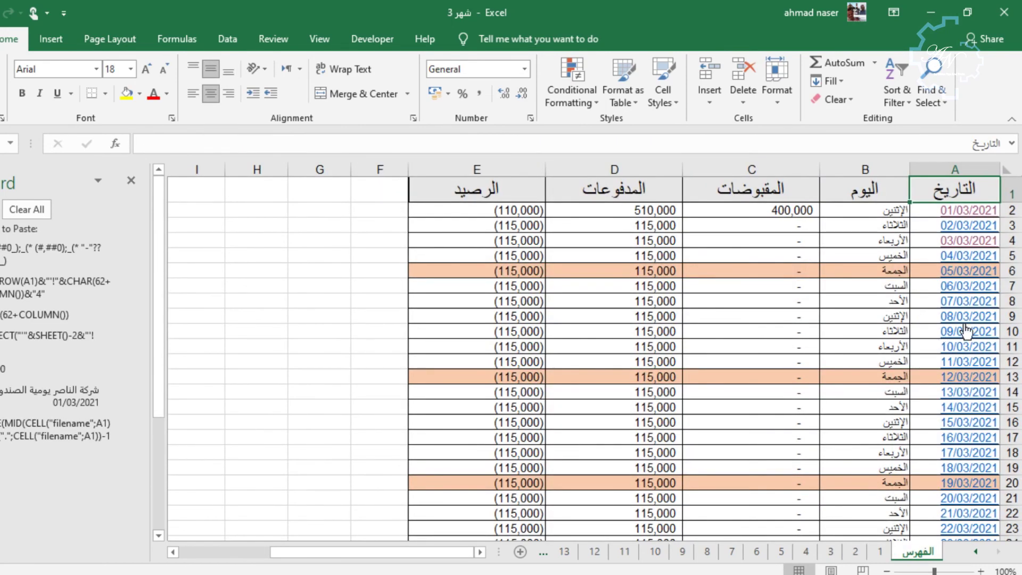
pyautogui.click(966, 317)
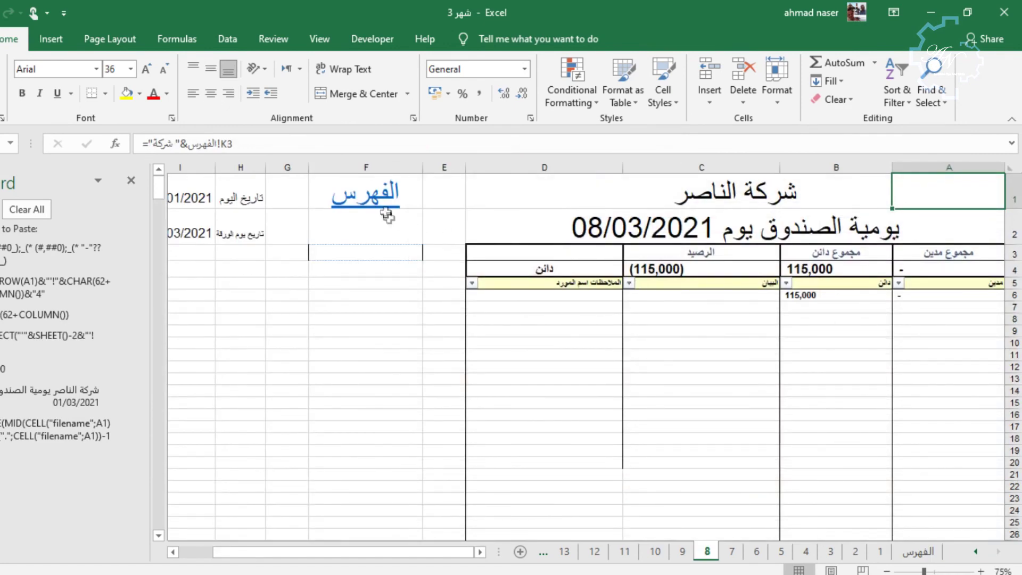
pyautogui.click(384, 209)
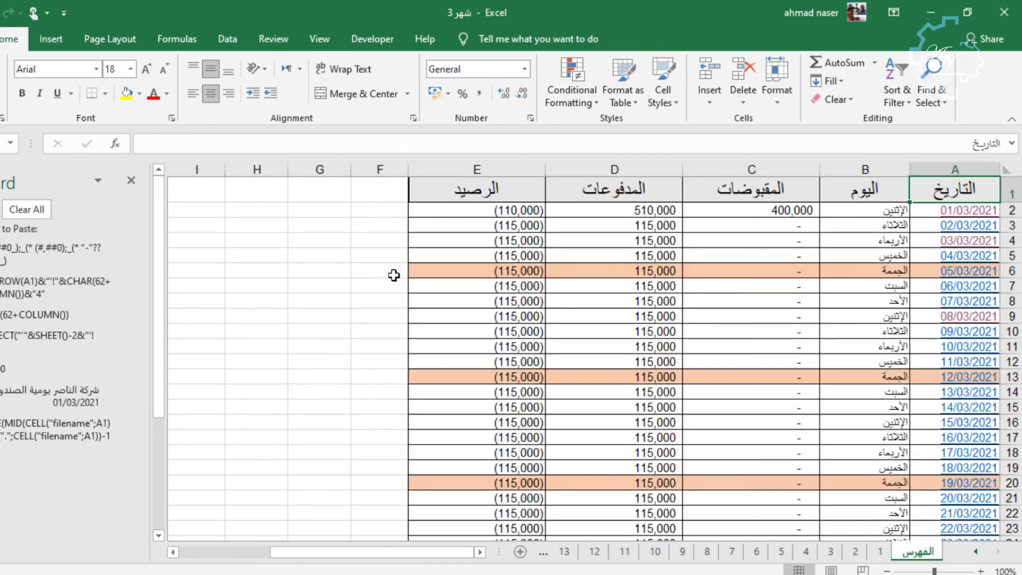